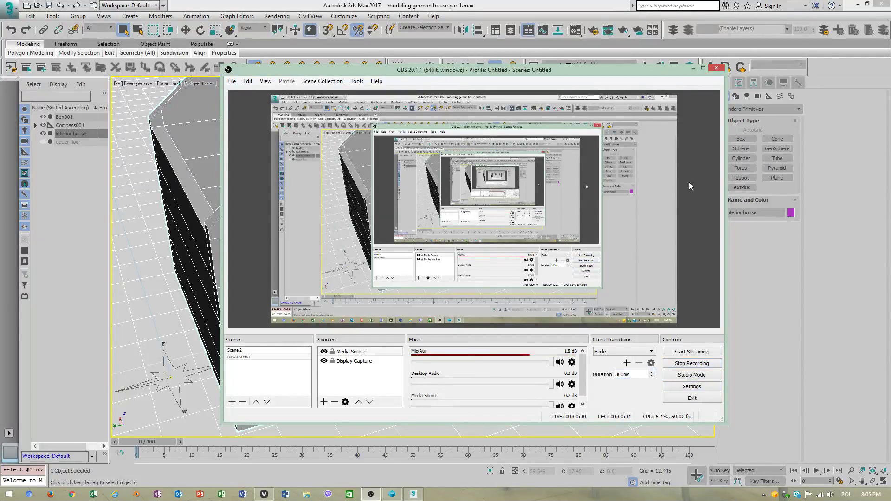
# Step: Switch to 3ds Max, check the product version information, and close it
pyautogui.click(693, 68)
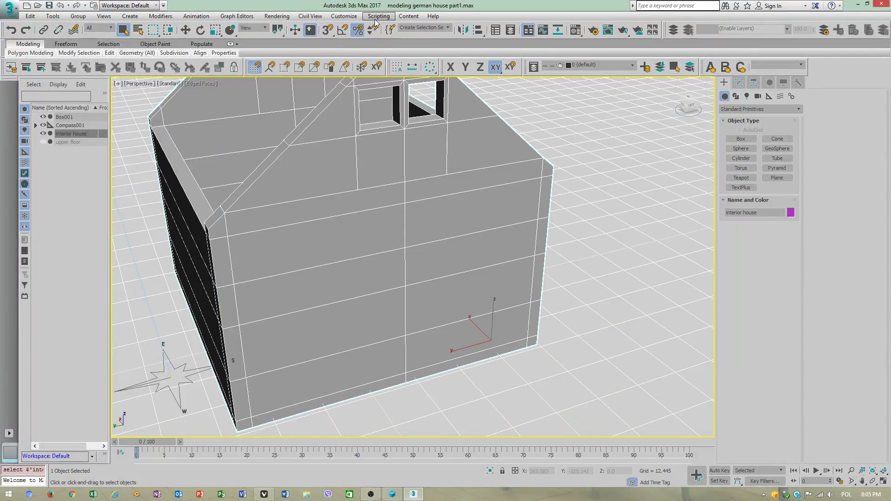
pyautogui.click(433, 16)
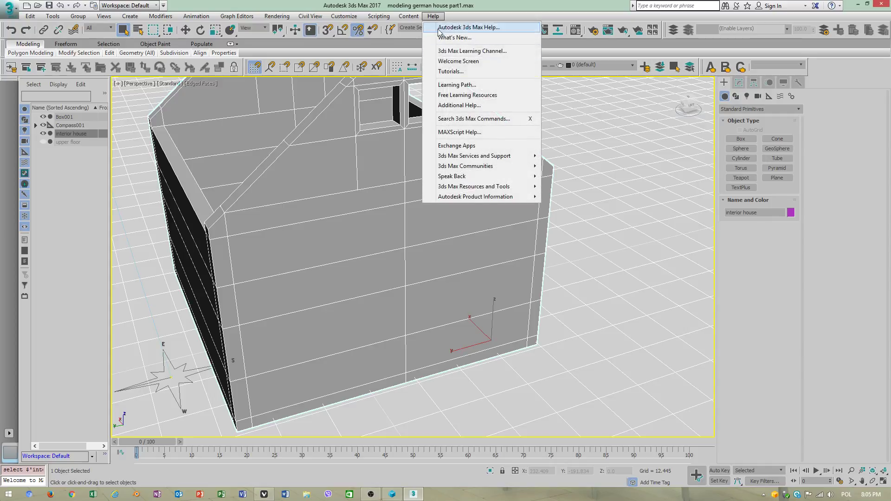
pyautogui.moveTo(484, 197)
pyautogui.click(586, 230)
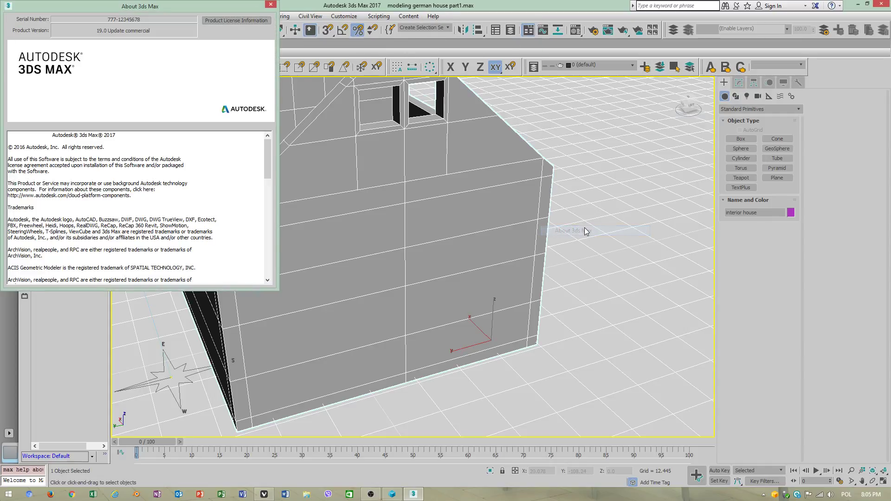
pyautogui.click(271, 4)
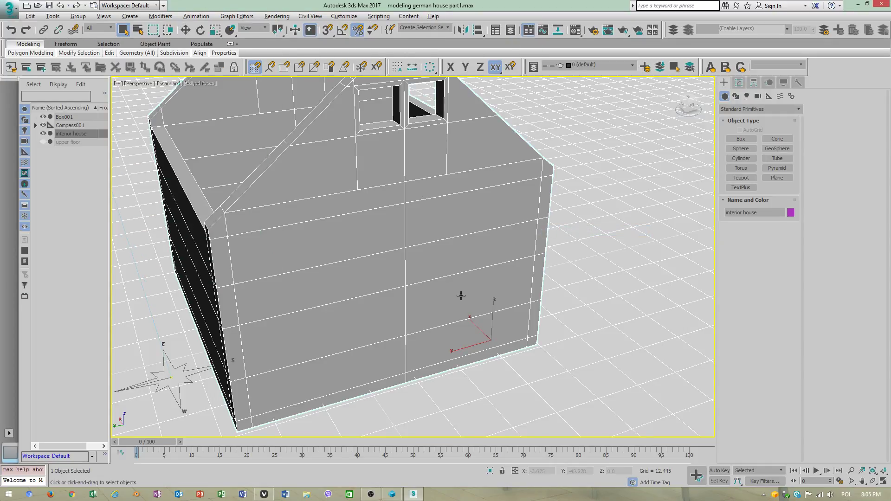
# Step: Make the hidden upper floor visible and select the interior house
pyautogui.moveTo(461, 295)
pyautogui.keyDown('alt'); pyautogui.mouseDown(button='middle')
pyautogui.moveTo(450, 299)
pyautogui.moveTo(436, 243)
pyautogui.moveTo(420, 269)
pyautogui.moveTo(441, 265)
pyautogui.moveTo(404, 279)
pyautogui.moveTo(436, 259)
pyautogui.moveTo(324, 276)
pyautogui.moveTo(432, 269)
pyautogui.moveTo(438, 245)
pyautogui.moveTo(385, 257)
pyautogui.mouseUp(button='middle'); pyautogui.keyUp('alt')
pyautogui.scroll(2, 385, 258)
pyautogui.click(72, 142)
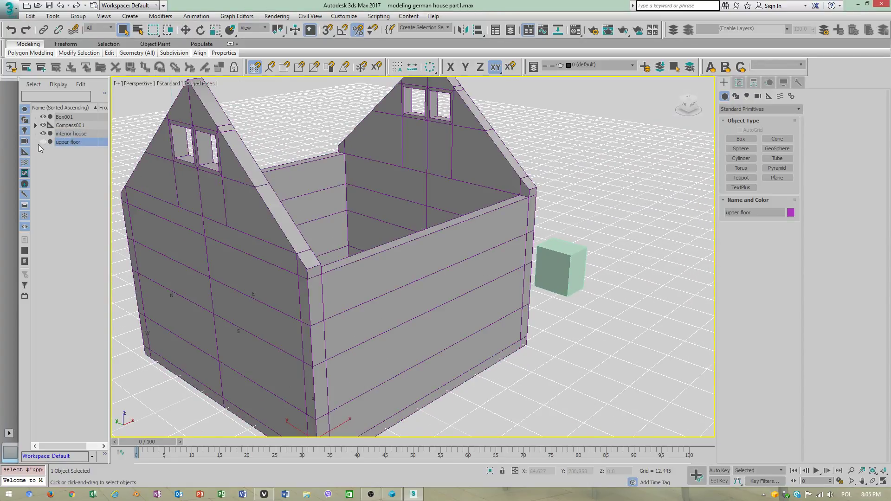
pyautogui.click(43, 142)
pyautogui.click(378, 253)
pyautogui.keyDown('alt'); pyautogui.moveTo(341, 298); pyautogui.dragTo(389, 228, button='middle'); pyautogui.keyUp('alt')
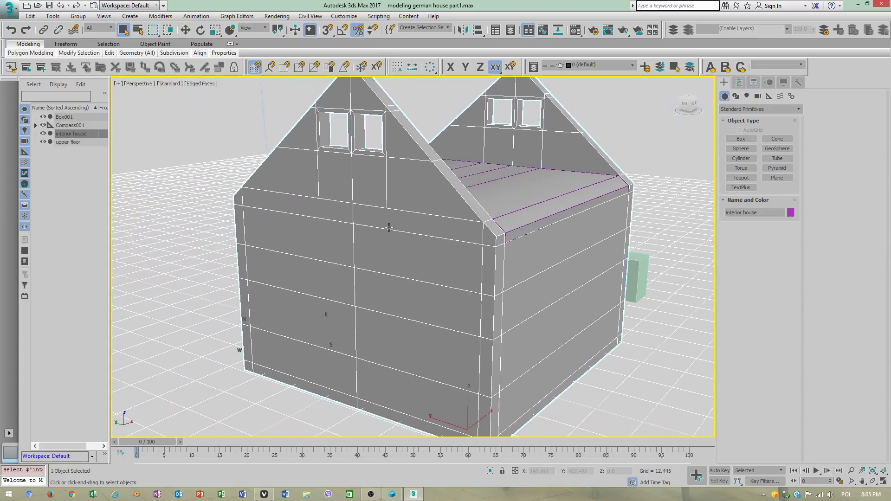
# Step: At polygon level, hide the two upper polygons on one half of the gable wall, on both its outer and inner faces
pyautogui.click(739, 83)
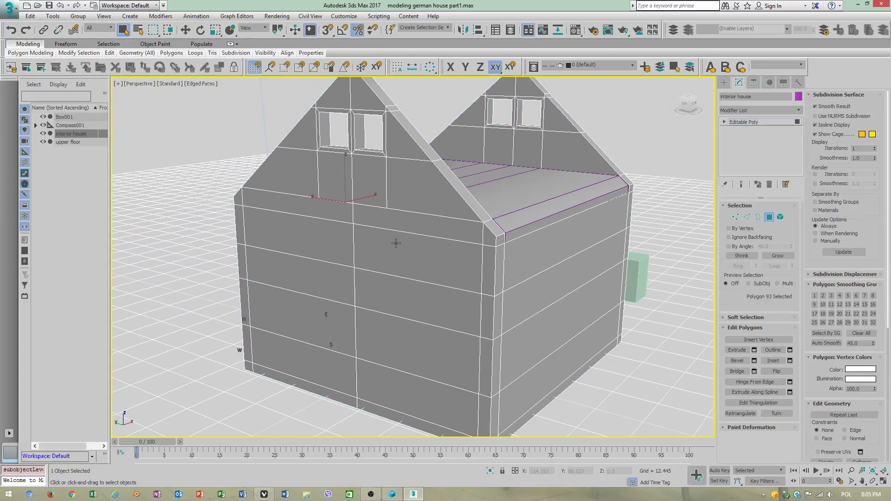
pyautogui.click(407, 274)
pyautogui.keyDown('ctrl'); pyautogui.click(405, 294); pyautogui.keyUp('ctrl')
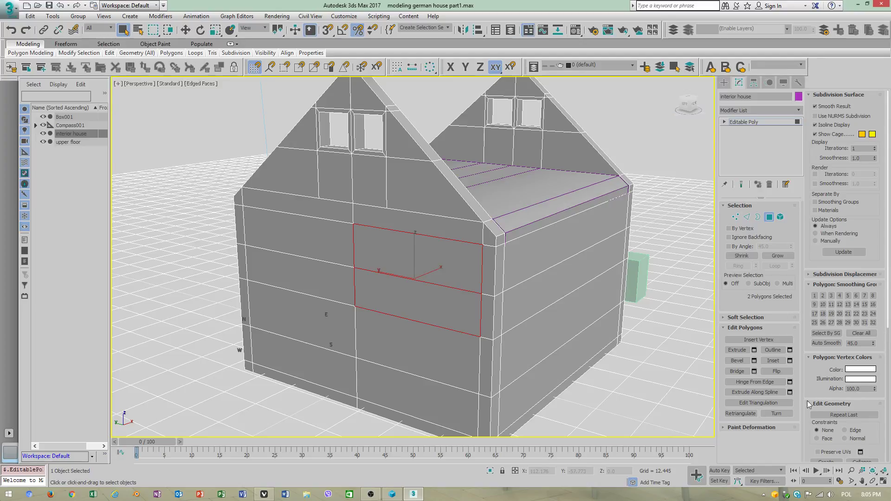
pyautogui.scroll(-5, 849, 328)
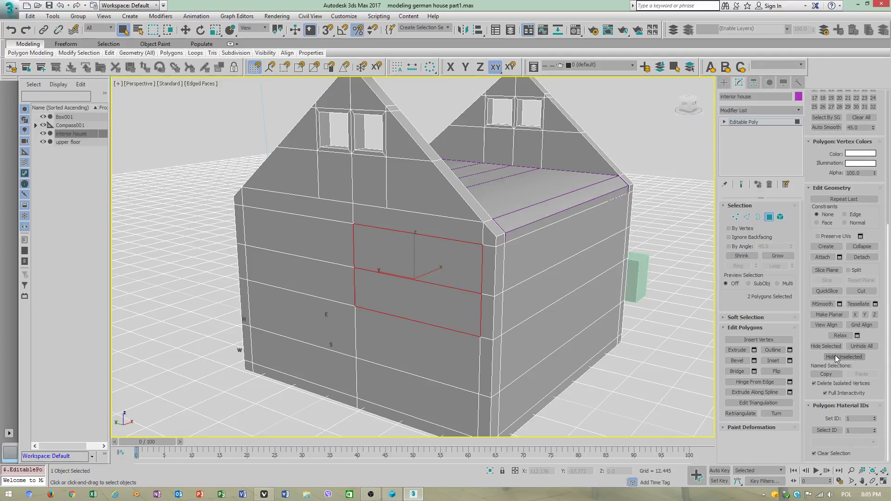
pyautogui.click(410, 267)
pyautogui.keyDown('ctrl'); pyautogui.click(413, 288); pyautogui.keyUp('ctrl')
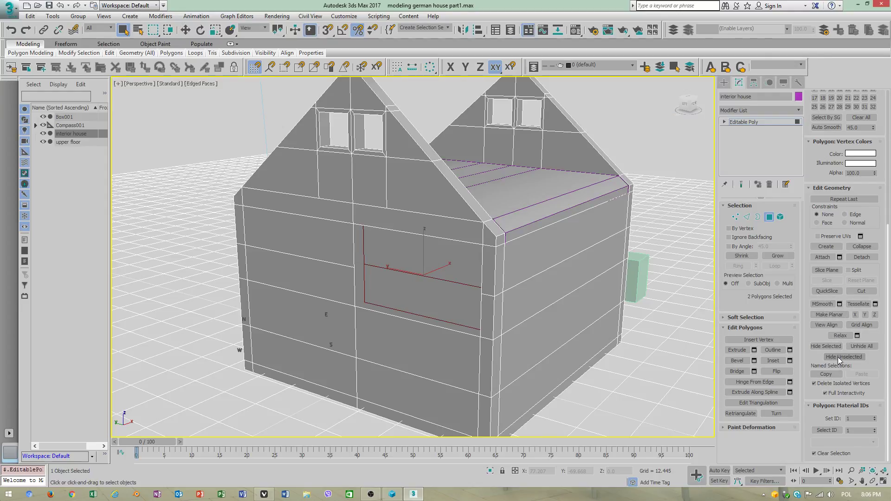
pyautogui.click(827, 348)
pyautogui.moveTo(433, 296)
pyautogui.keyDown('alt'); pyautogui.mouseDown(button='middle')
pyautogui.moveTo(447, 294)
pyautogui.moveTo(433, 284)
pyautogui.mouseUp(button='middle'); pyautogui.keyUp('alt')
pyautogui.click(433, 279)
pyautogui.keyDown('alt'); pyautogui.moveTo(468, 312); pyautogui.dragTo(510, 304, button='middle'); pyautogui.keyUp('alt')
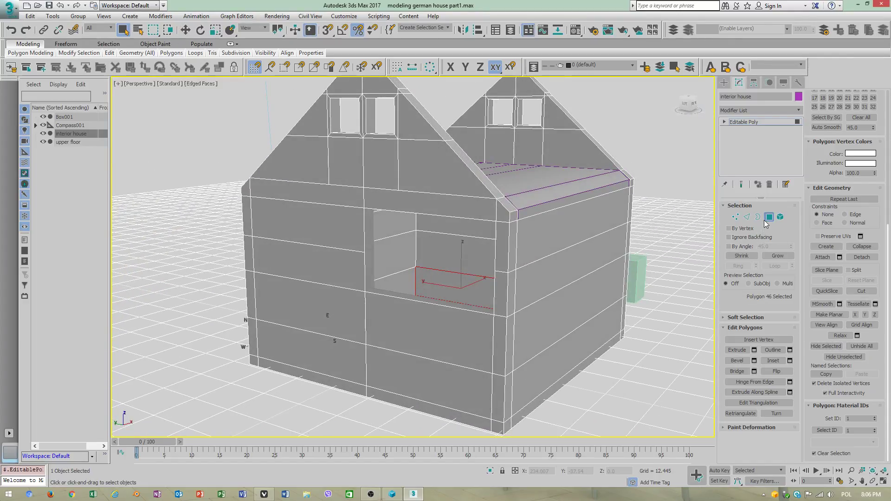
# Step: Select the two upper polygons on the other half of the gable wall, beside the opening
pyautogui.click(768, 219)
pyautogui.moveTo(451, 274); pyautogui.dragTo(390, 347, button='middle')
pyautogui.keyDown('alt'); pyautogui.moveTo(419, 386); pyautogui.dragTo(405, 374, button='middle'); pyautogui.keyUp('alt')
pyautogui.click(769, 218)
pyautogui.click(315, 274)
pyautogui.keyDown('ctrl'); pyautogui.click(315, 319); pyautogui.keyUp('ctrl')
pyautogui.scroll(-5, 828, 200)
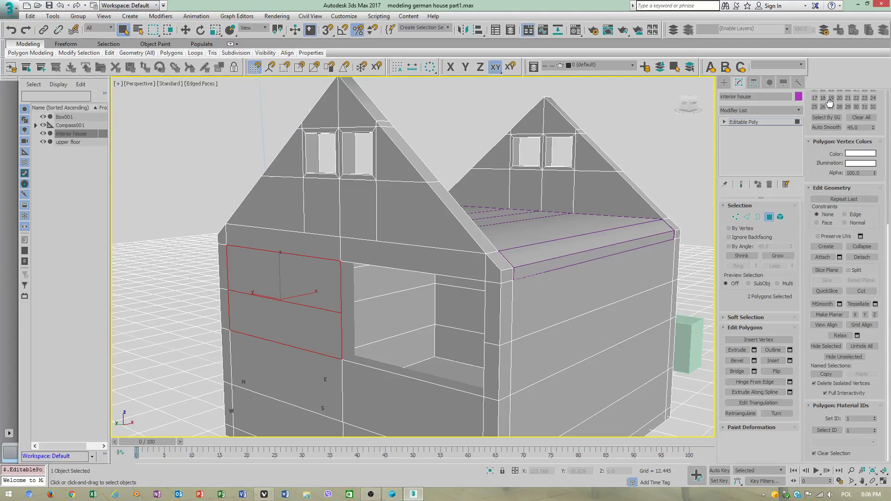
# Step: Rearrange the Editable Poly rollouts so that Edit Geometry comes first, directly followed by Edit Polygons
pyautogui.scroll(1, 827, 188)
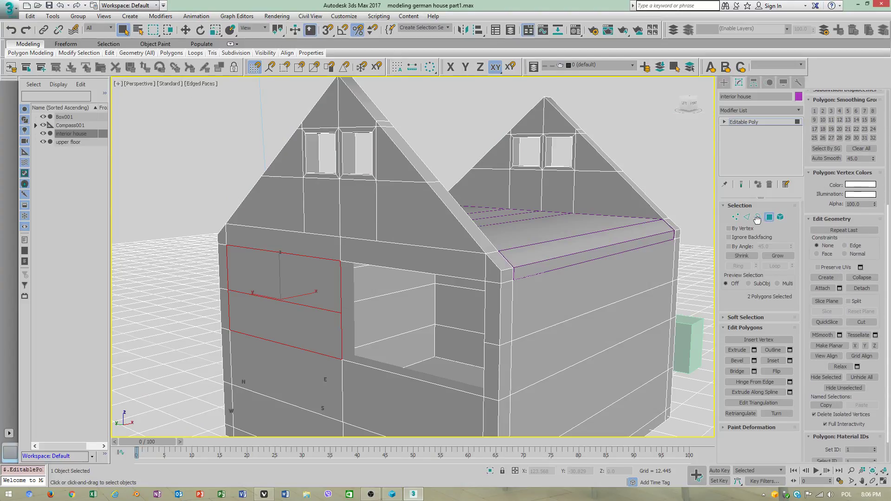
pyautogui.click(826, 205)
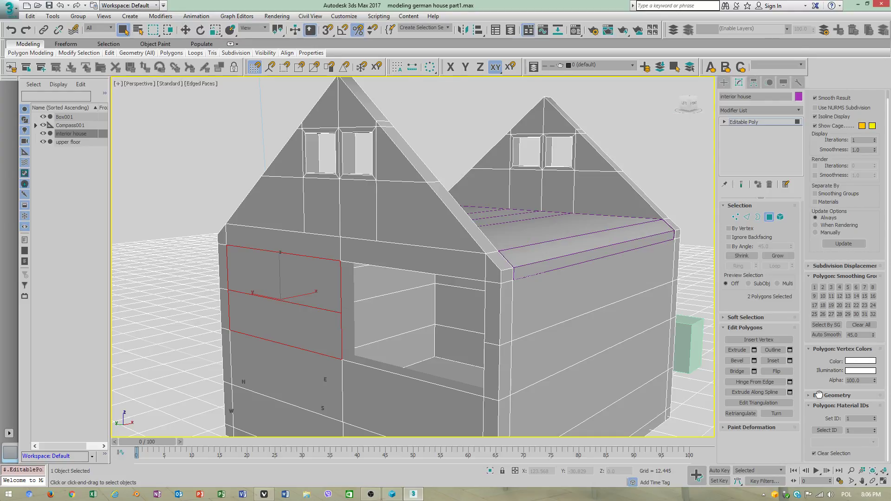
pyautogui.moveTo(863, 395); pyautogui.dragTo(751, 324)
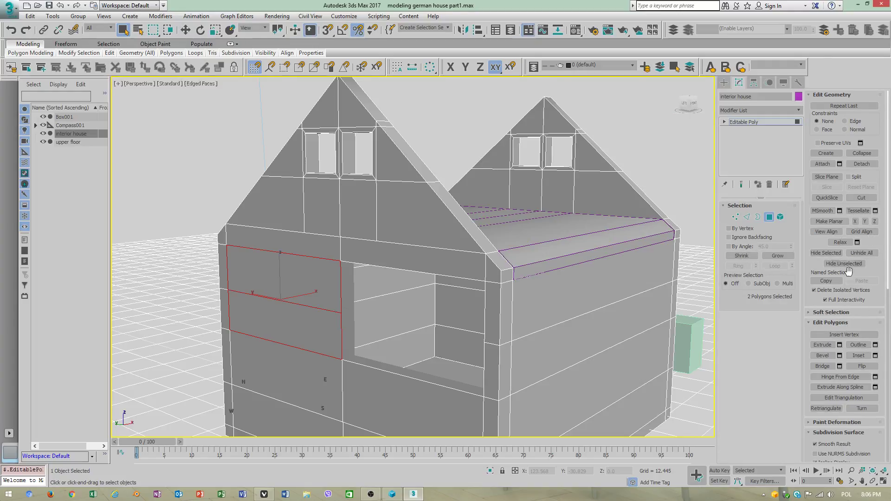
pyautogui.scroll(-3, 831, 232)
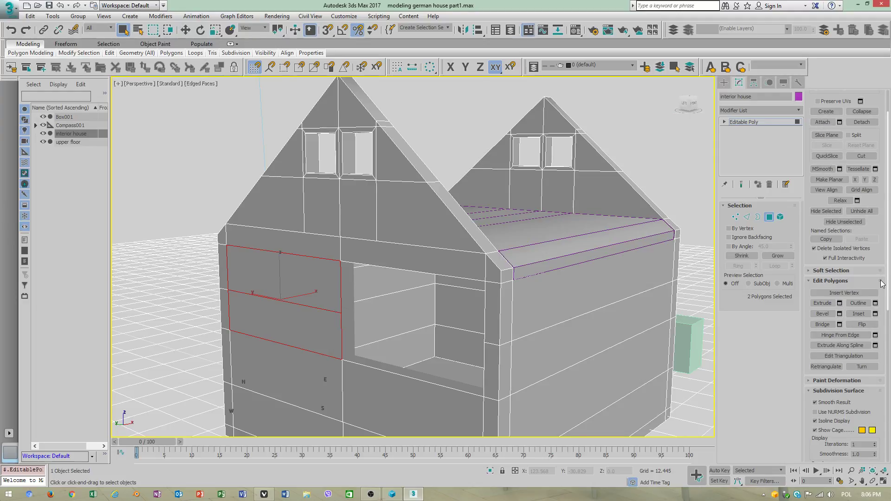
pyautogui.moveTo(881, 284); pyautogui.dragTo(851, 271)
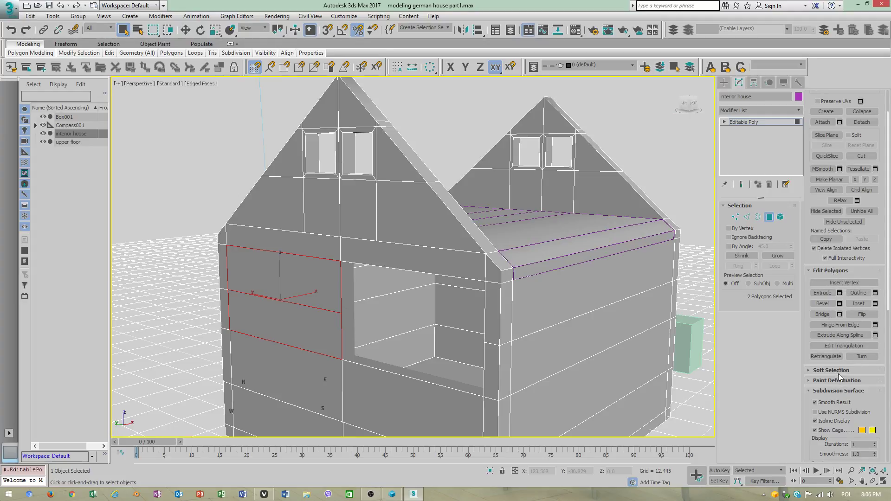
pyautogui.scroll(2, 854, 295)
# Step: Clear the polygon selection and unhide all hidden polygons of the interior house
pyautogui.click(385, 313)
pyautogui.click(228, 161)
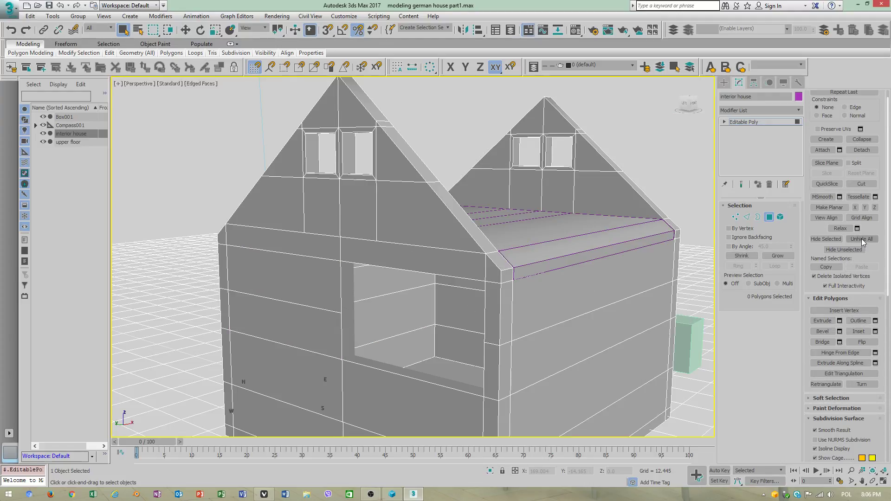
pyautogui.click(864, 240)
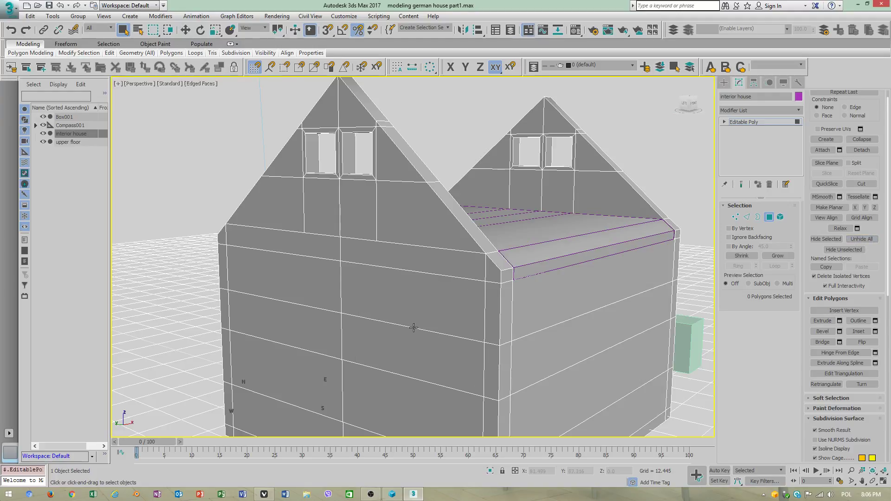
# Step: Switch the upper floor's visibility off and back on
pyautogui.click(312, 272)
pyautogui.keyDown('alt'); pyautogui.moveTo(571, 317); pyautogui.dragTo(114, 177, button='middle'); pyautogui.keyUp('alt')
pyautogui.click(43, 142)
pyautogui.click(43, 143)
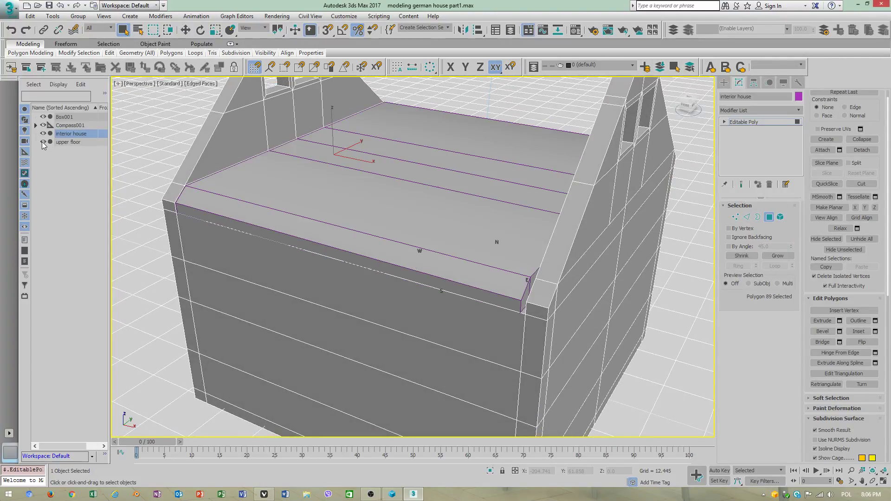
# Step: Leave polygon level, hide the upper floor and select the interior house
pyautogui.click(769, 217)
pyautogui.keyDown('alt'); pyautogui.moveTo(338, 201); pyautogui.dragTo(424, 196, button='middle'); pyautogui.keyUp('alt')
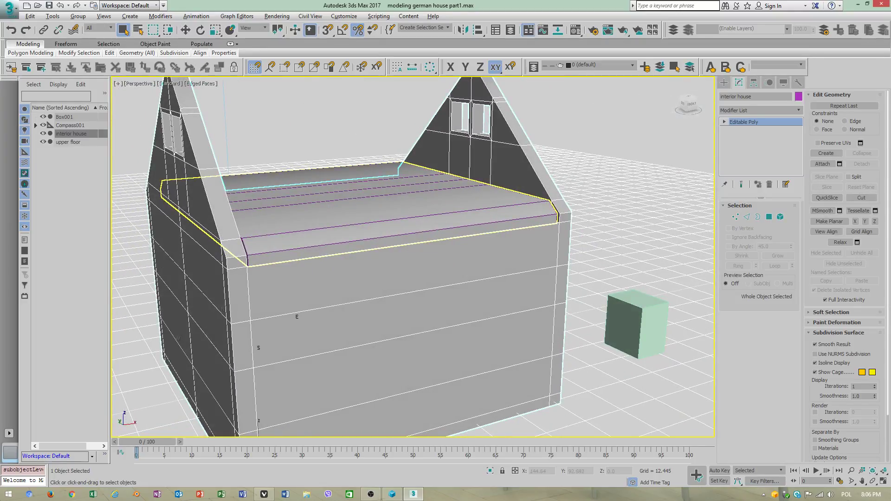
pyautogui.scroll(-3, 495, 243)
pyautogui.click(443, 219)
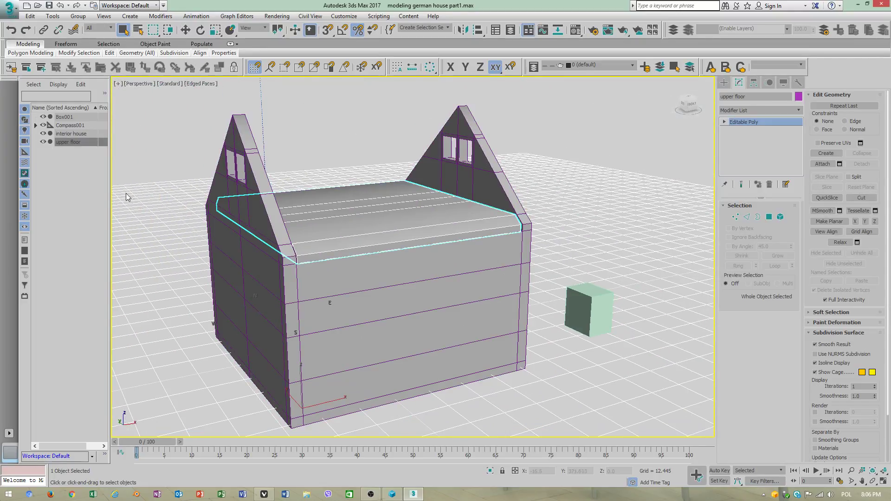
pyautogui.click(43, 142)
pyautogui.click(71, 134)
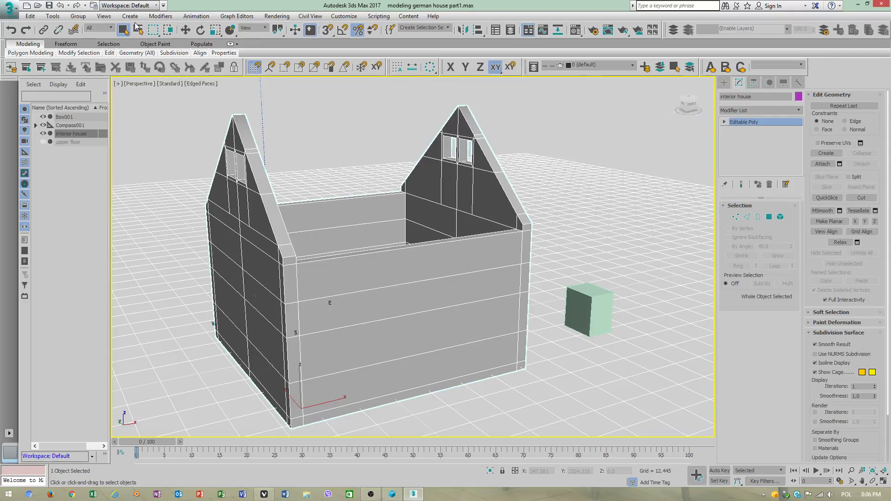
# Step: Apply an Unwrap UVW modifier to the interior house
pyautogui.click(161, 16)
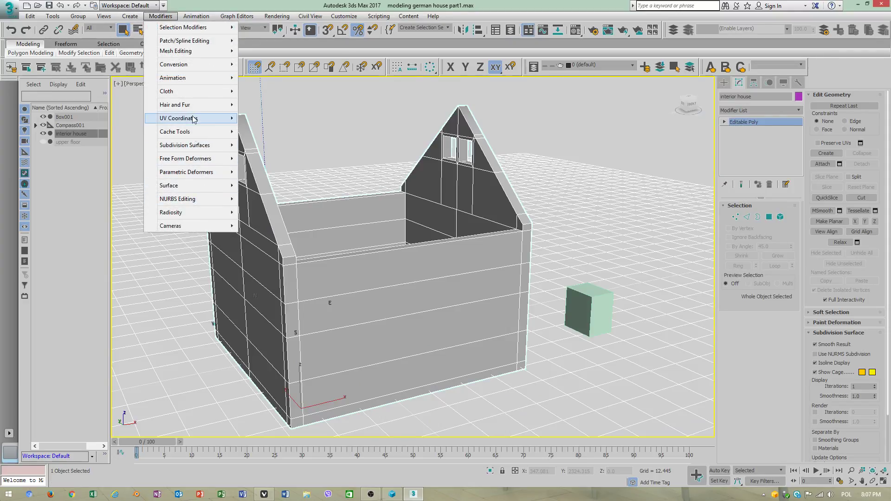
pyautogui.moveTo(196, 119)
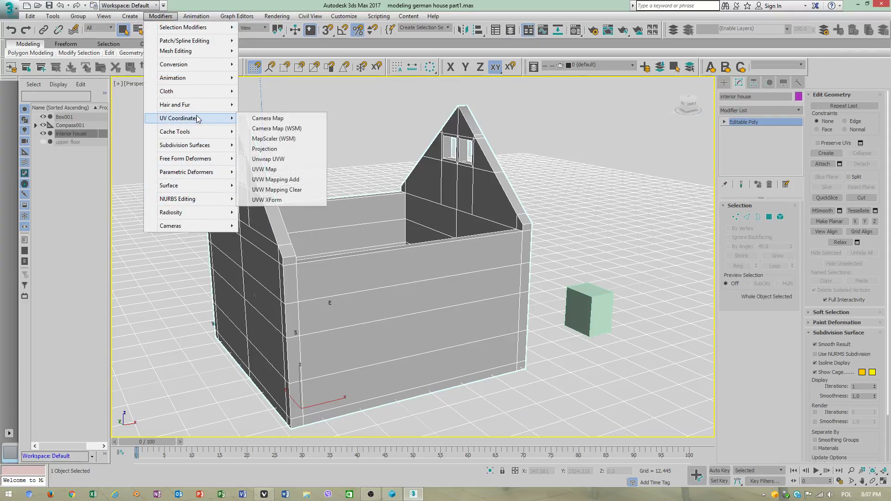
pyautogui.click(291, 160)
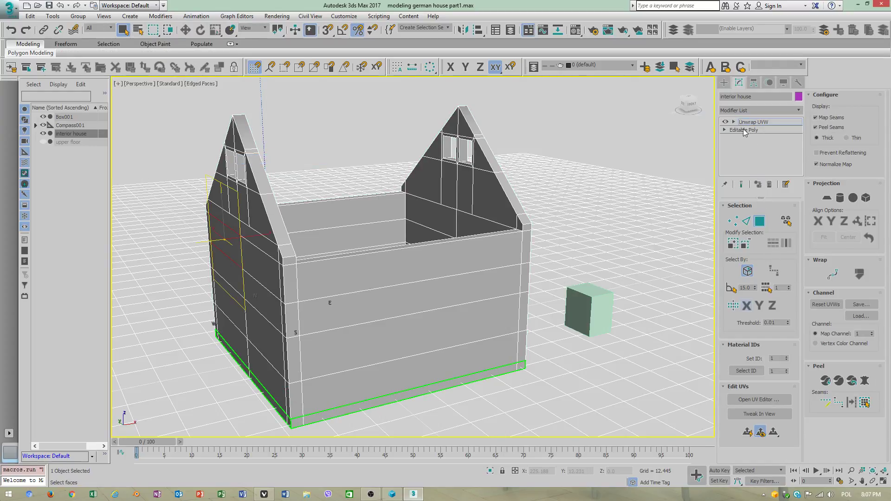
# Step: Return to the Editable Poly below Unwrap UVW, holding the scene at the topology warning, and select the entire house element
pyautogui.click(725, 130)
pyautogui.click(748, 130)
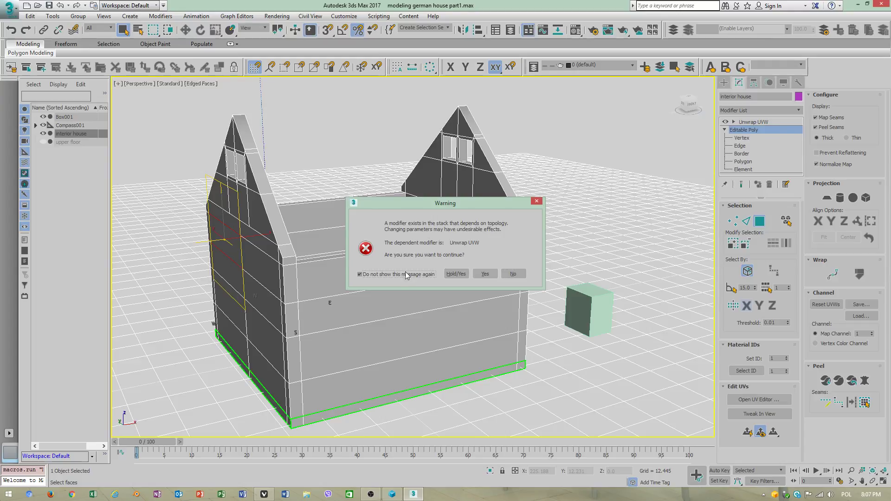
pyautogui.click(456, 273)
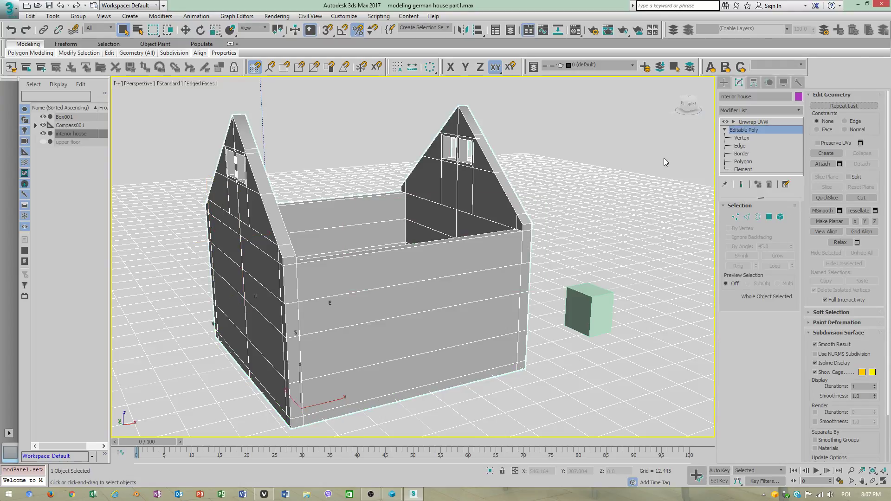
pyautogui.click(781, 217)
pyautogui.click(457, 262)
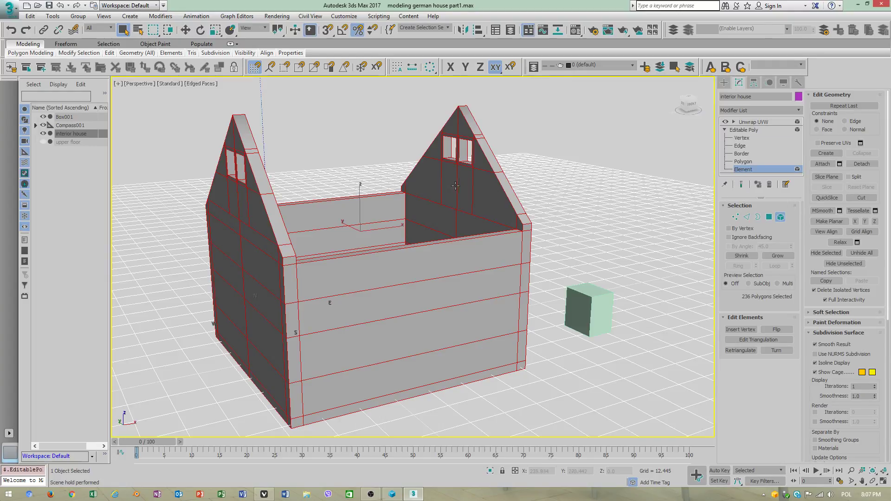
# Step: Return to Unwrap UVW, open the UV editor and select all the house's faces
pyautogui.click(769, 121)
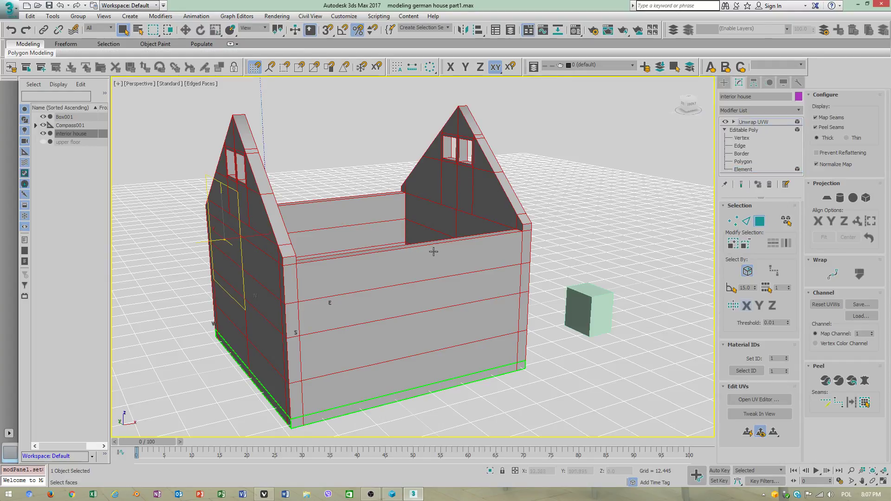
pyautogui.click(758, 400)
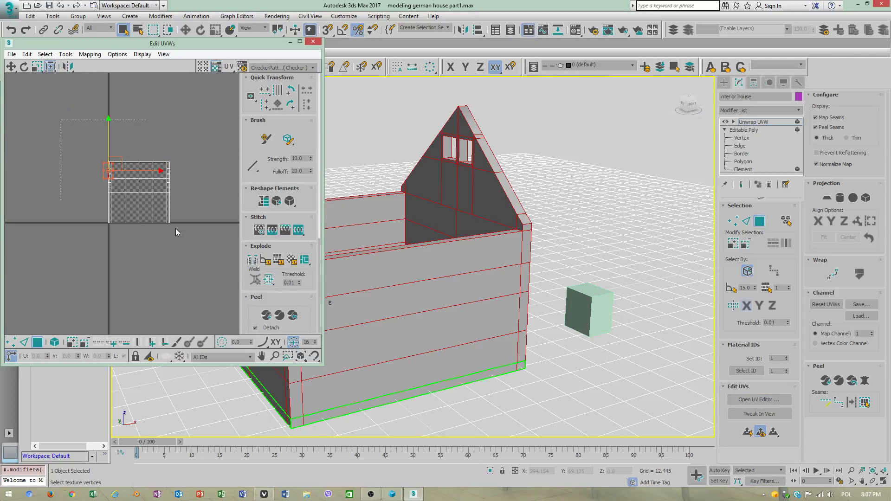
pyautogui.hotkey('ctrl', 'a')
pyautogui.keyDown('alt'); pyautogui.moveTo(458, 272); pyautogui.dragTo(374, 288, button='middle'); pyautogui.keyUp('alt')
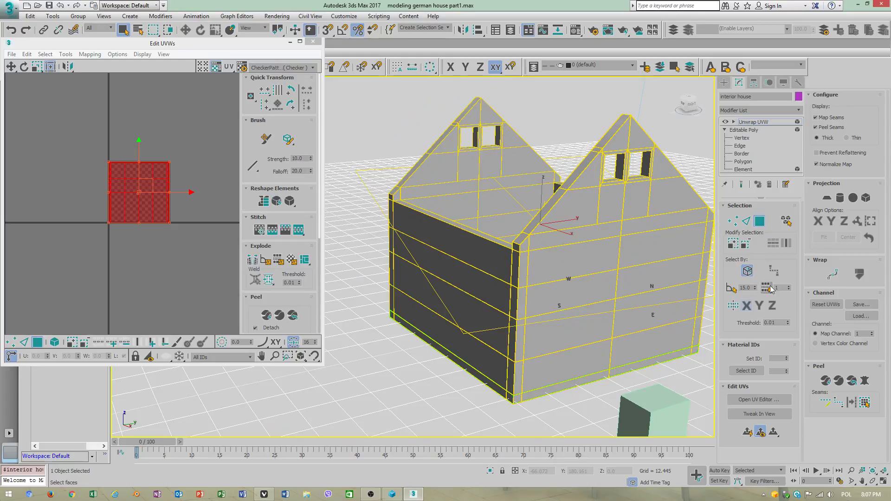
# Step: Use Point-to-Point Edge Selection to trace one outer gable corner from base to eave and up to the ridge, then convert it to seams
pyautogui.click(747, 221)
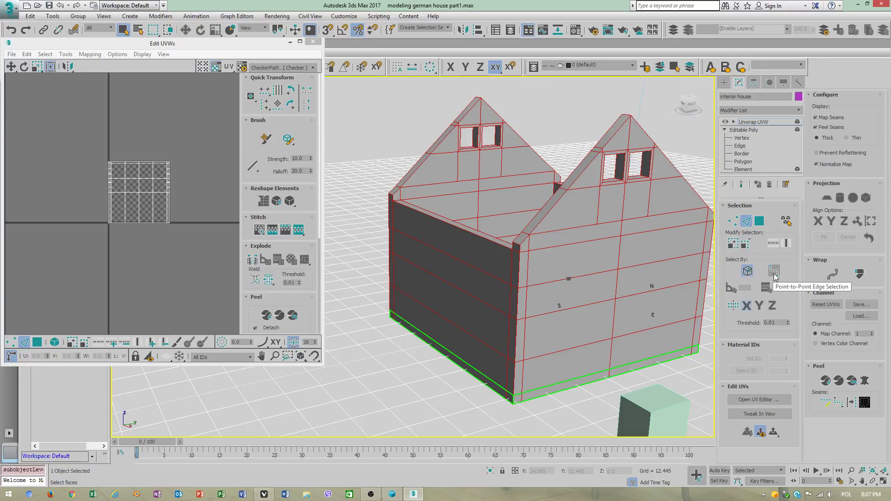
pyautogui.click(774, 274)
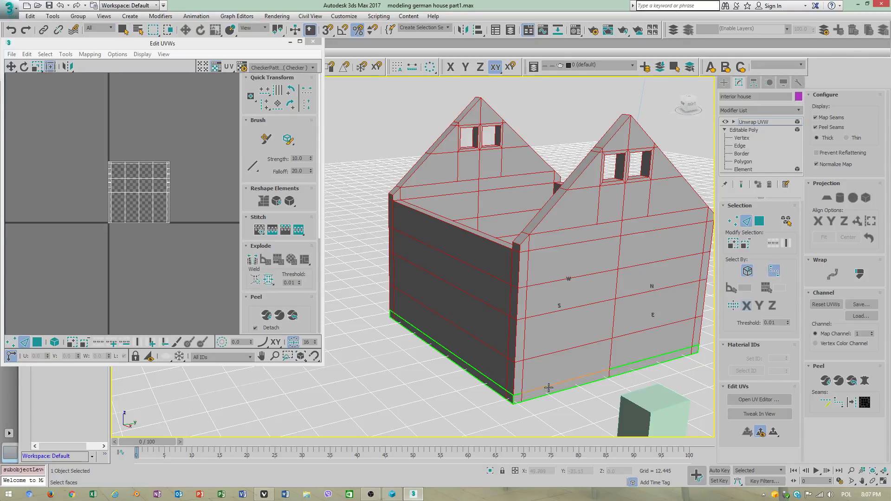
pyautogui.click(513, 394)
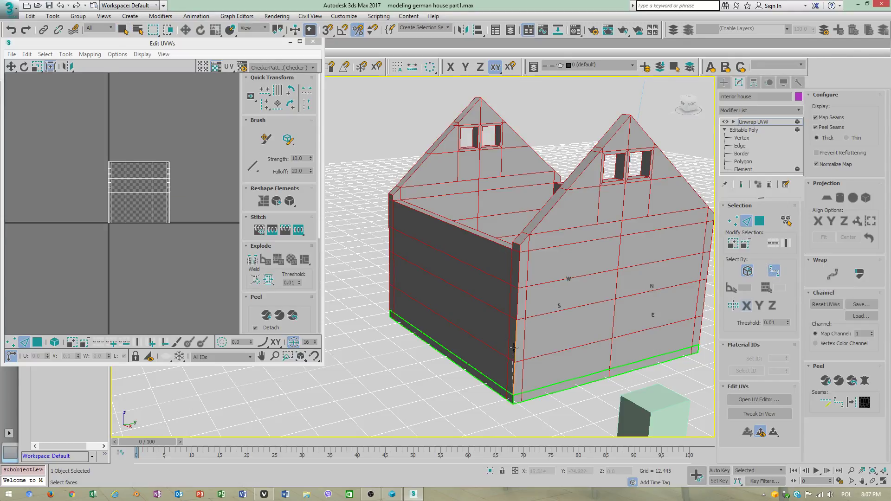
pyautogui.click(520, 246)
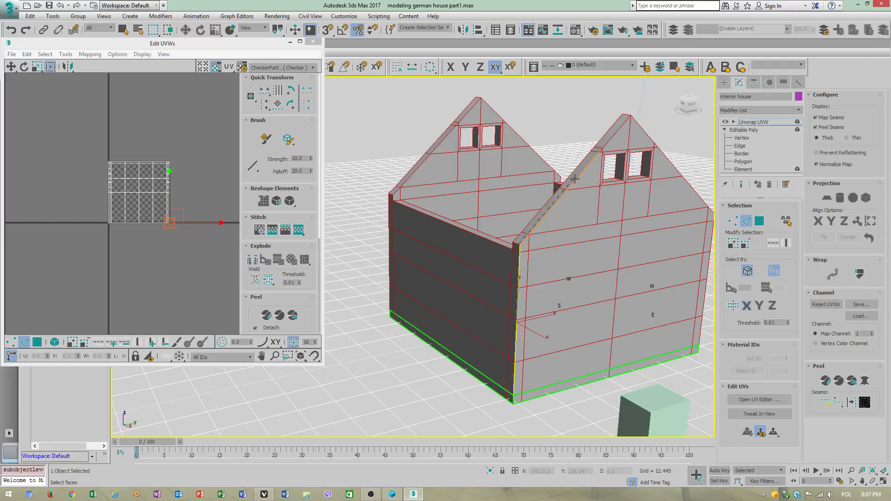
pyautogui.click(627, 118)
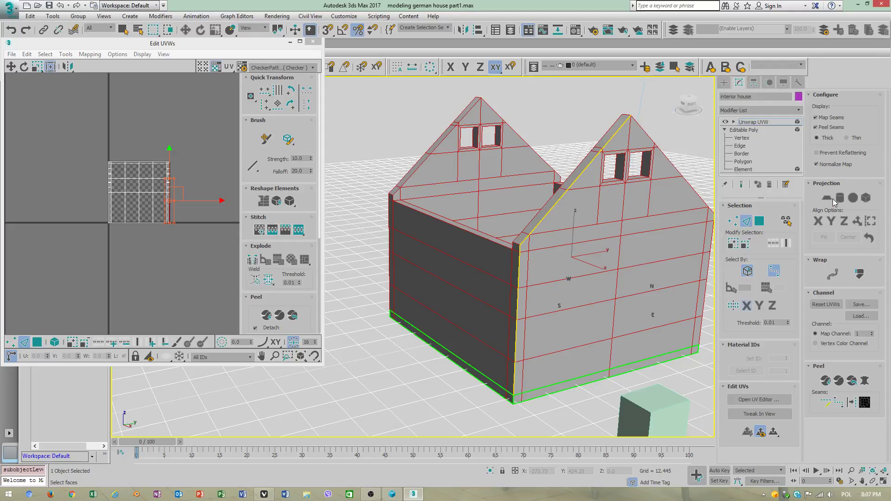
pyautogui.click(851, 402)
# Step: Trace the same gable's other slope from the ridge down its outer corner to the base and convert those edges to seams
pyautogui.keyDown('alt'); pyautogui.moveTo(599, 258); pyautogui.dragTo(477, 249, button='middle'); pyautogui.keyUp('alt')
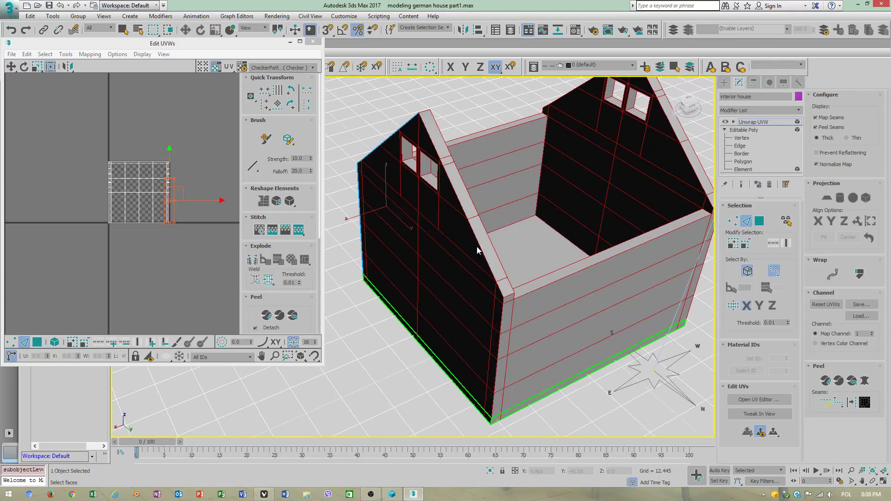
pyautogui.click(420, 112)
pyautogui.click(499, 290)
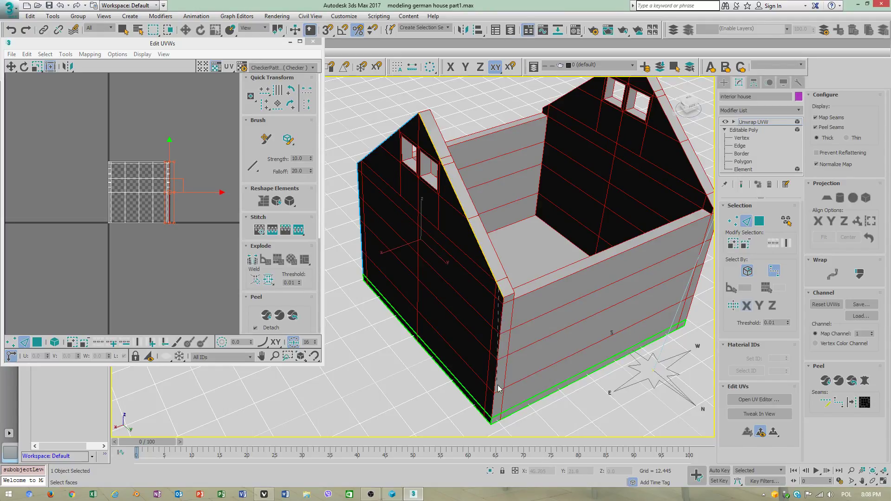
pyautogui.click(493, 413)
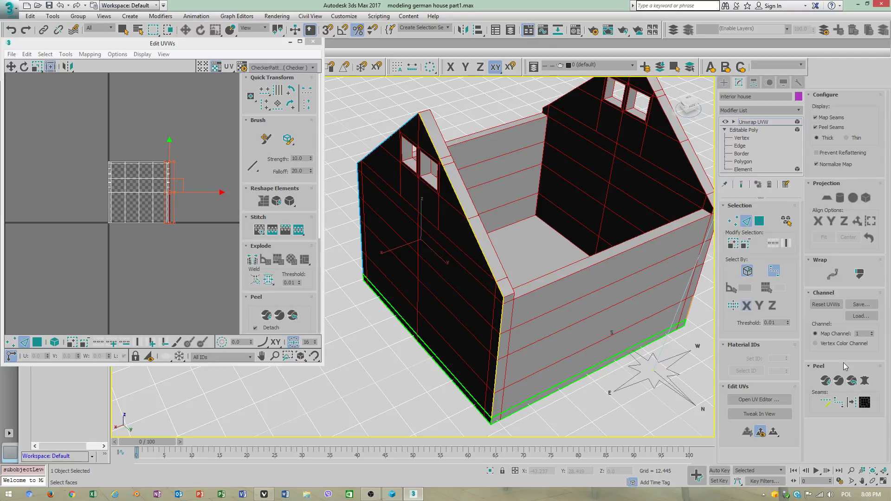
pyautogui.click(852, 403)
pyautogui.keyDown('alt'); pyautogui.moveTo(484, 378); pyautogui.dragTo(380, 376, button='middle'); pyautogui.keyUp('alt')
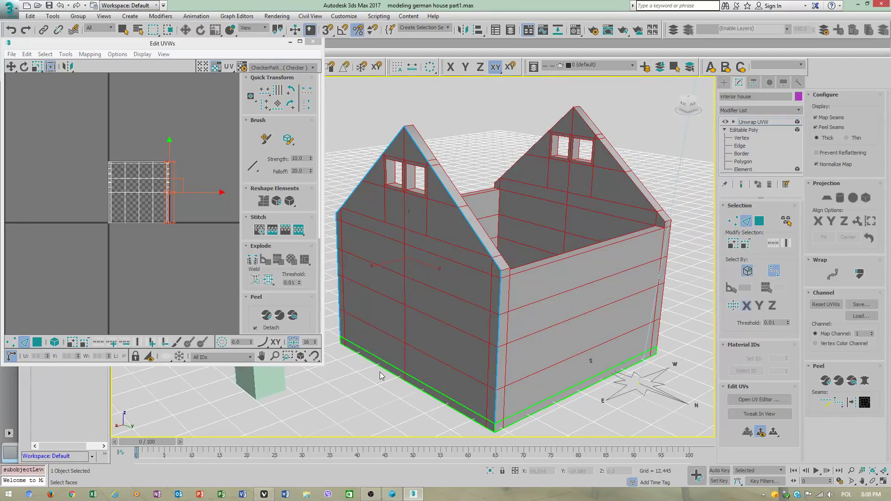
pyautogui.click(342, 345)
pyautogui.click(493, 430)
pyautogui.click(422, 443)
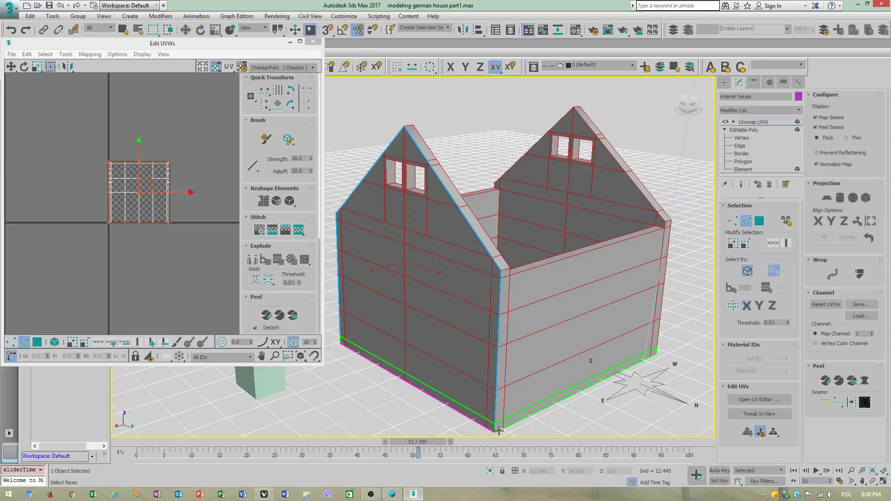
pyautogui.click(655, 355)
pyautogui.click(657, 350)
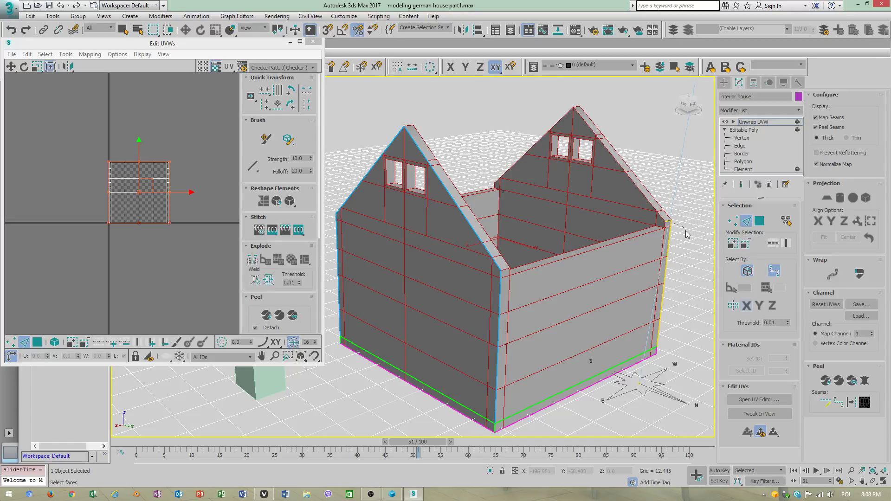
pyautogui.keyDown('alt'); pyautogui.moveTo(691, 223); pyautogui.dragTo(613, 207, button='middle'); pyautogui.keyUp('alt')
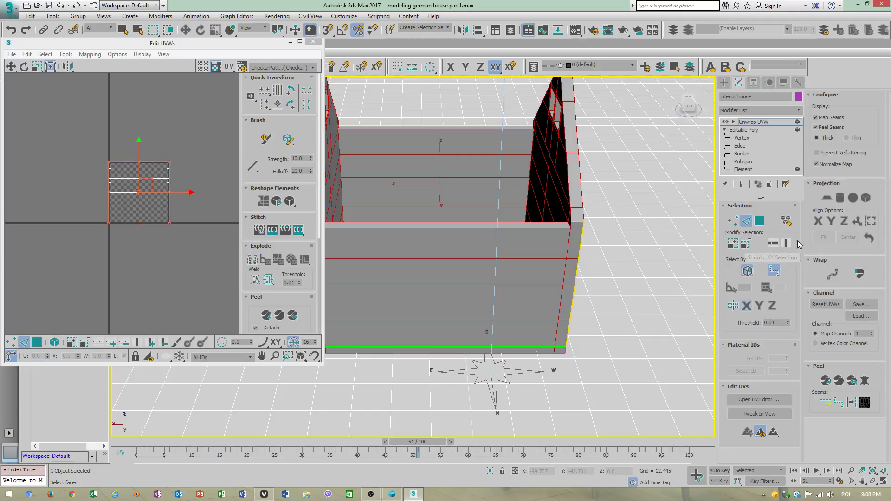
pyautogui.scroll(2, 640, 231)
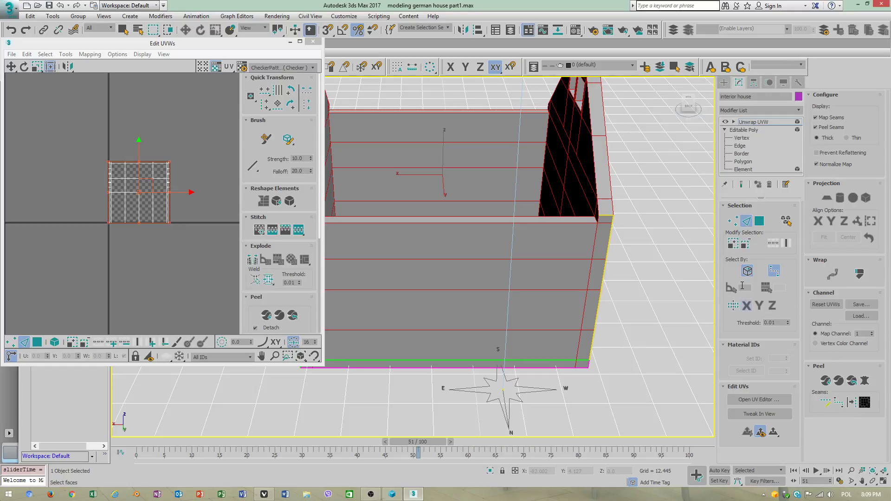
pyautogui.press('q')
pyautogui.click(607, 215)
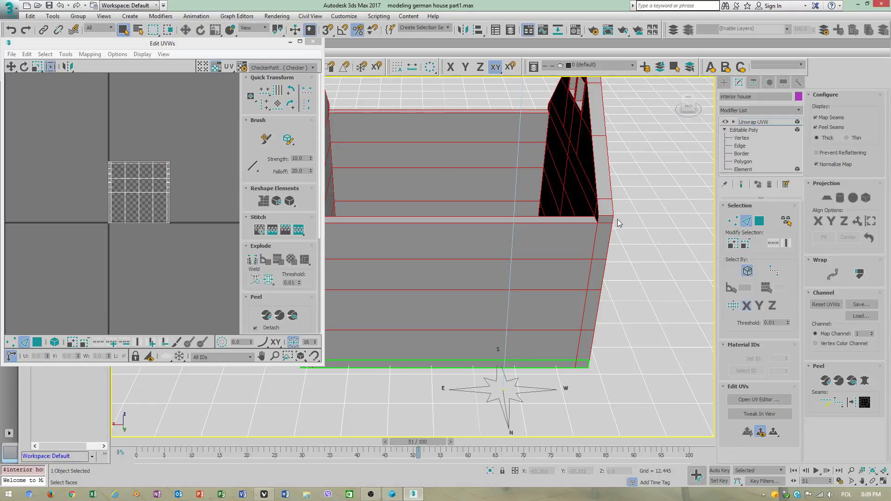
# Step: Restart point-to-point edge selection and trace the opposite gable's outer outline up one corner, over the ridge and down the other corner
pyautogui.click(774, 270)
pyautogui.click(614, 217)
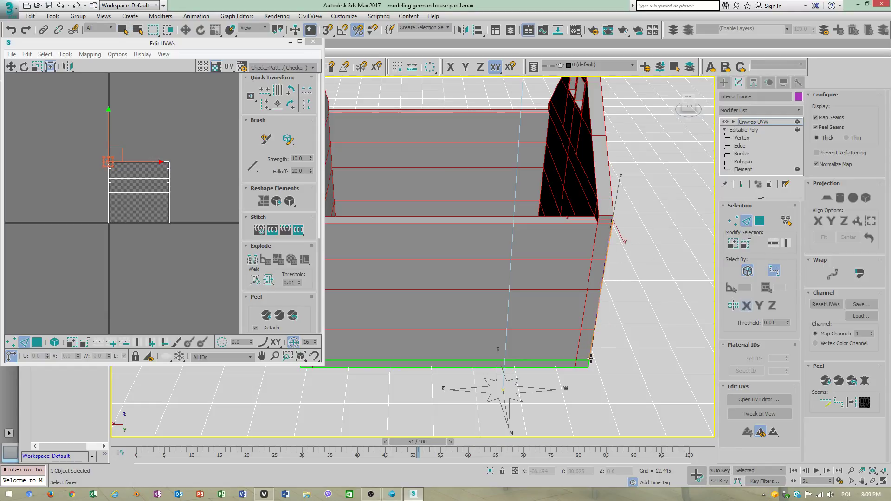
pyautogui.keyDown('alt'); pyautogui.moveTo(655, 316); pyautogui.dragTo(612, 306, button='middle'); pyautogui.keyUp('alt')
pyautogui.moveTo(559, 193); pyautogui.dragTo(542, 346, button='middle')
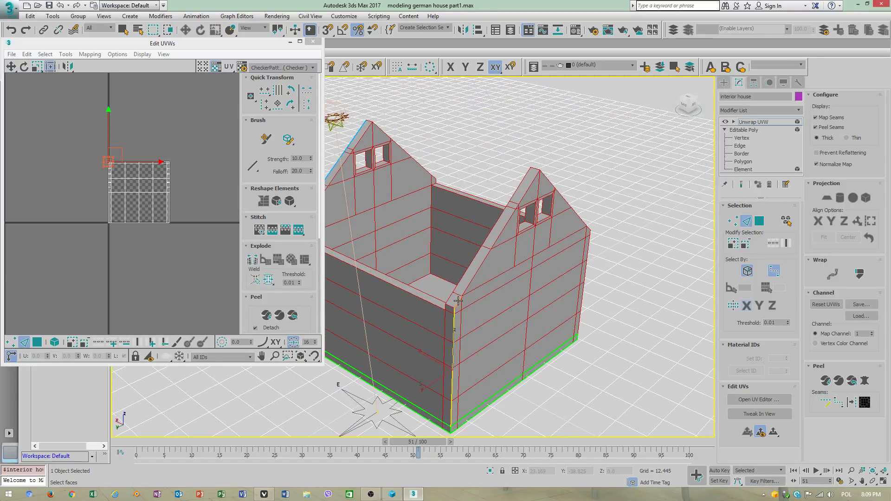
pyautogui.click(540, 171)
pyautogui.click(554, 188)
pyautogui.click(590, 227)
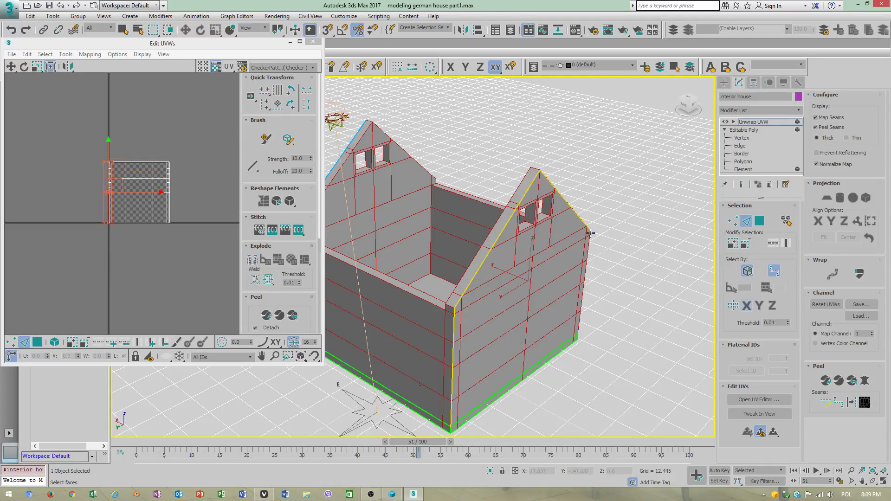
pyautogui.click(578, 330)
# Step: Add the inner edges of that gable's sloping top to the edge selection, from one eave over the ridge to the other
pyautogui.click(534, 170)
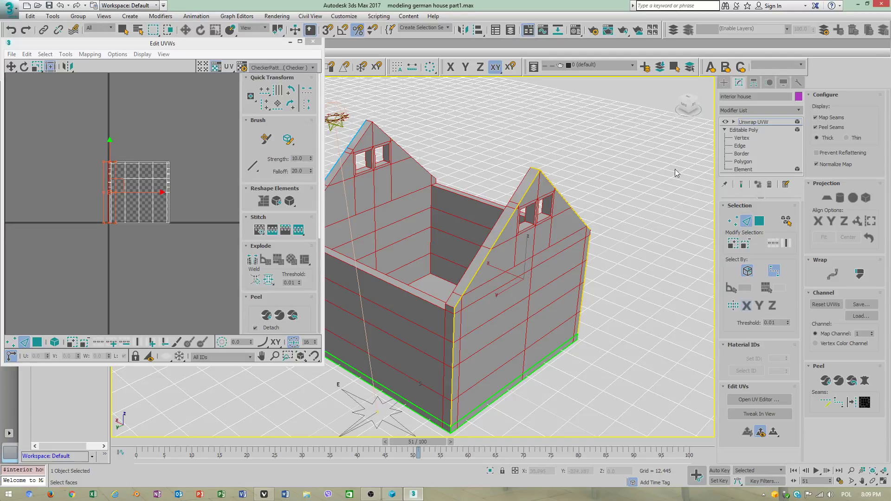
pyautogui.keyDown('alt'); pyautogui.moveTo(549, 272); pyautogui.dragTo(482, 293, button='middle'); pyautogui.keyUp('alt')
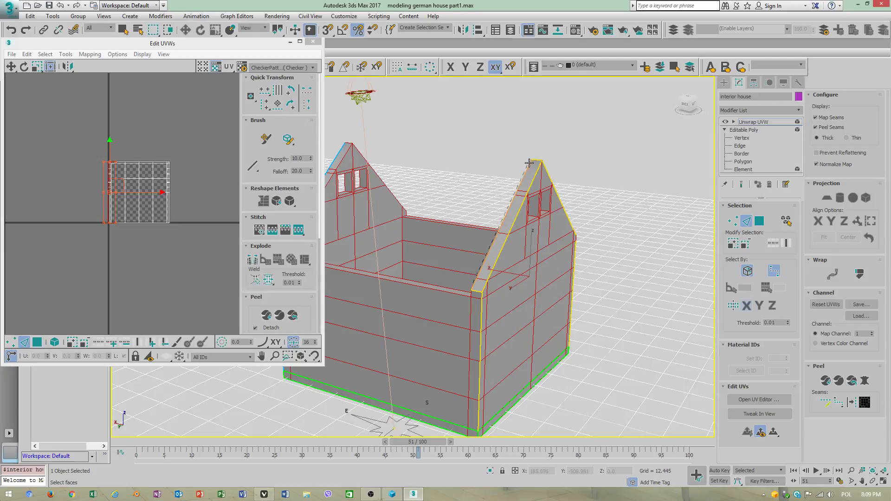
pyautogui.keyDown('alt'); pyautogui.moveTo(638, 140); pyautogui.dragTo(561, 215, button='middle'); pyautogui.keyUp('alt')
pyautogui.scroll(3, 561, 215)
pyautogui.keyDown('alt'); pyautogui.moveTo(606, 252); pyautogui.dragTo(519, 249, button='middle'); pyautogui.keyUp('alt')
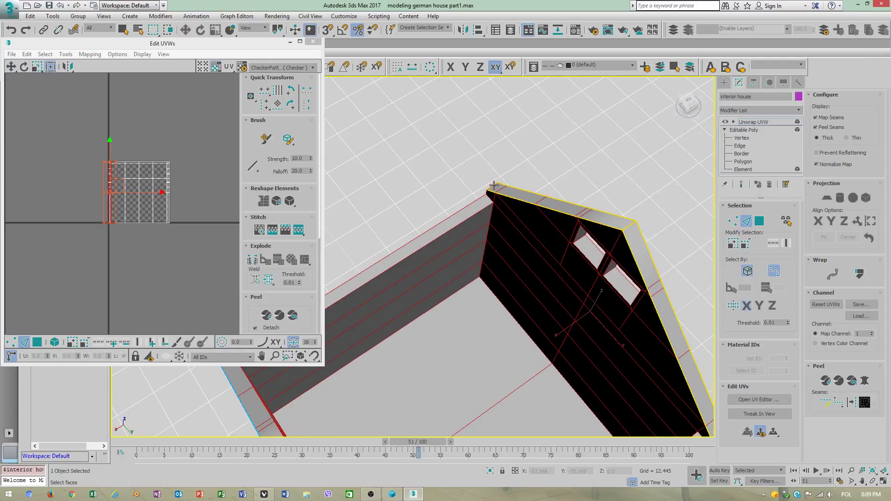
# Step: Extend the edge selection down the gable's interior corners and along its inner edge at the floor
pyautogui.keyDown('alt'); pyautogui.moveTo(607, 261); pyautogui.dragTo(619, 147, button='middle'); pyautogui.keyUp('alt')
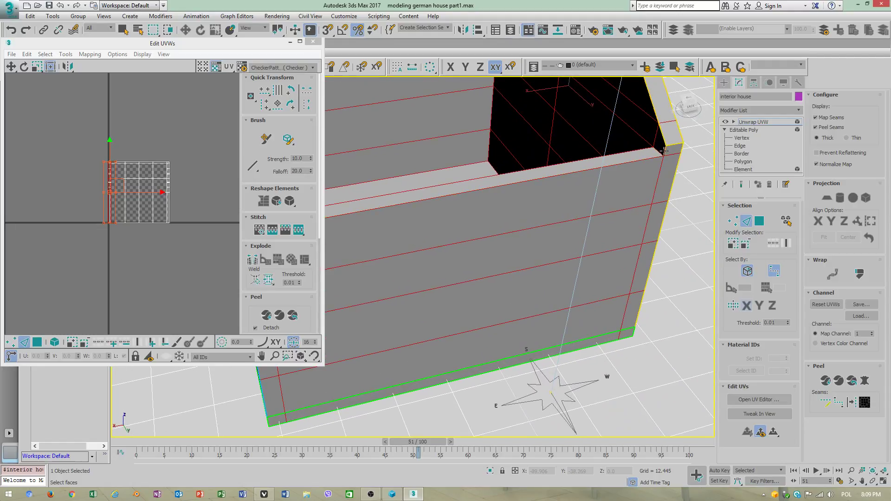
pyautogui.click(599, 151)
pyautogui.keyDown('alt'); pyautogui.moveTo(598, 151); pyautogui.dragTo(654, 172, button='middle'); pyautogui.keyUp('alt')
pyautogui.click(611, 251)
pyautogui.keyDown('alt'); pyautogui.moveTo(591, 257); pyautogui.dragTo(389, 173, button='middle'); pyautogui.keyUp('alt')
pyautogui.click(395, 301)
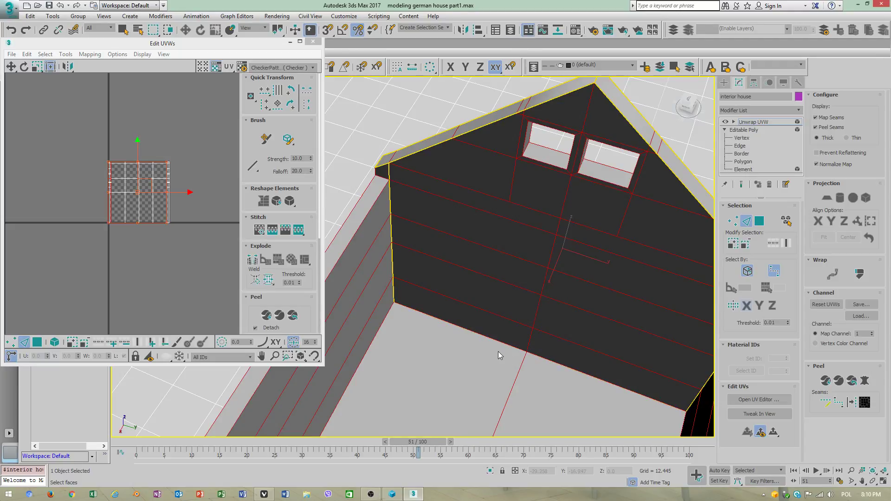
pyautogui.click(604, 383)
# Step: Trace the vertical edge beside the gable corner on the long wall's outer face and convert all selected edges to seams
pyautogui.keyDown('alt'); pyautogui.moveTo(441, 210); pyautogui.dragTo(501, 192, button='middle'); pyautogui.keyUp('alt')
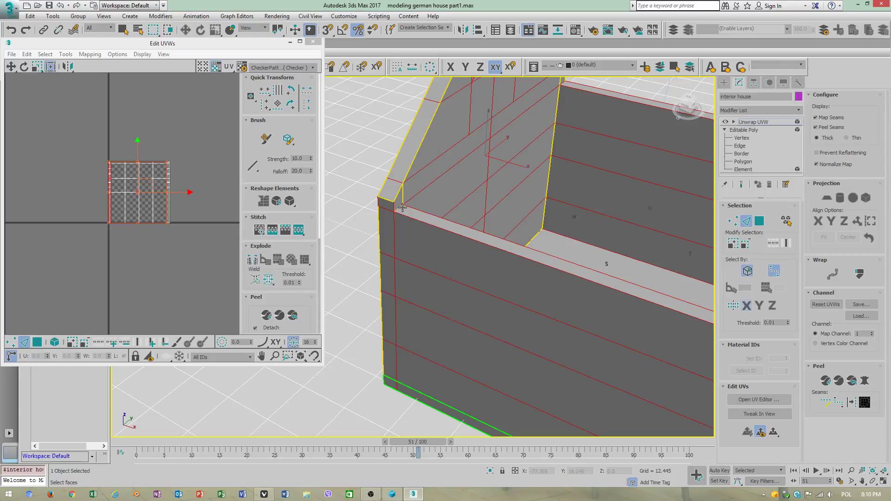
pyautogui.keyDown('alt'); pyautogui.moveTo(404, 208); pyautogui.dragTo(483, 174, button='middle'); pyautogui.keyUp('alt')
pyautogui.keyDown('alt'); pyautogui.moveTo(569, 251); pyautogui.dragTo(536, 261, button='middle'); pyautogui.keyUp('alt')
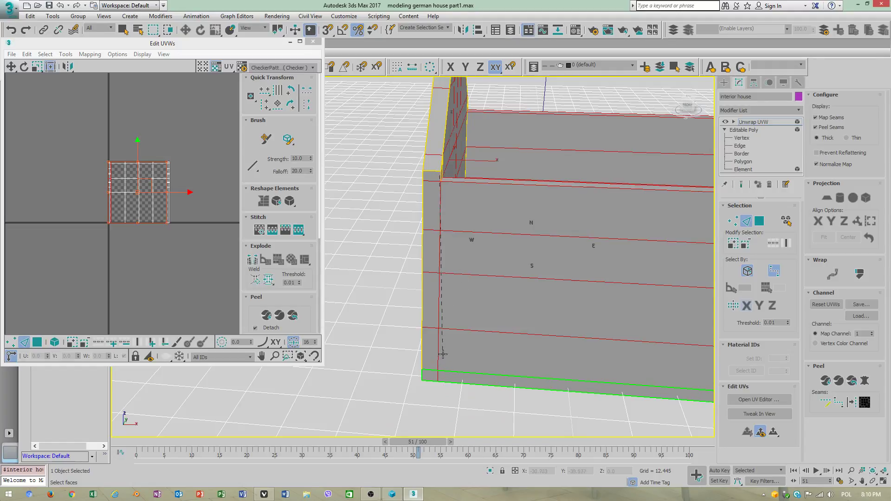
pyautogui.click(437, 375)
pyautogui.scroll(-3, 453, 358)
pyautogui.keyDown('alt'); pyautogui.moveTo(468, 338); pyautogui.dragTo(501, 167, button='middle'); pyautogui.keyUp('alt')
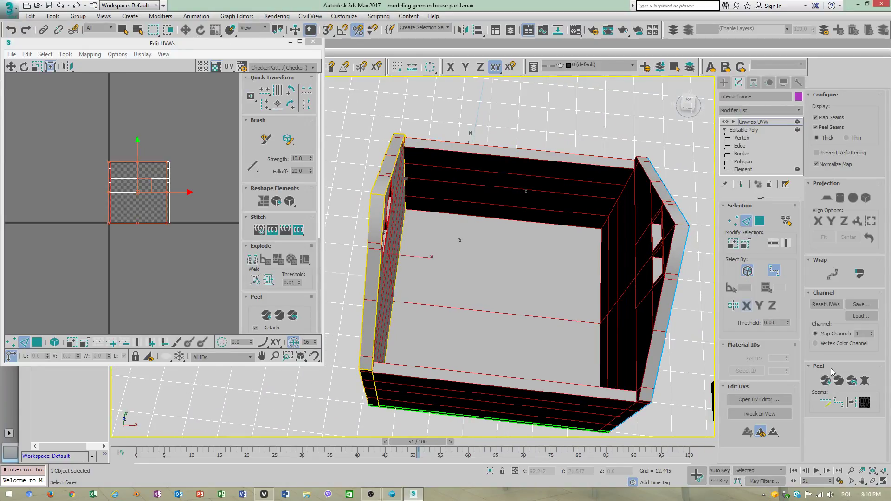
pyautogui.keyDown('alt'); pyautogui.moveTo(469, 218); pyautogui.dragTo(507, 172, button='middle'); pyautogui.keyUp('alt')
pyautogui.moveTo(527, 211); pyautogui.dragTo(460, 272, button='middle')
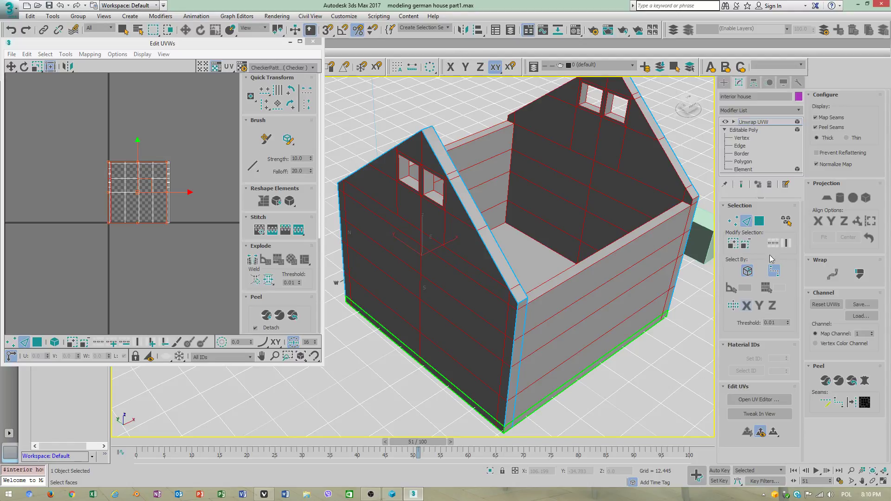
# Step: Switch to face level with the whole house selected, back out of Flatten Mapping and apply Normal Mapping instead
pyautogui.click(760, 221)
pyautogui.click(493, 262)
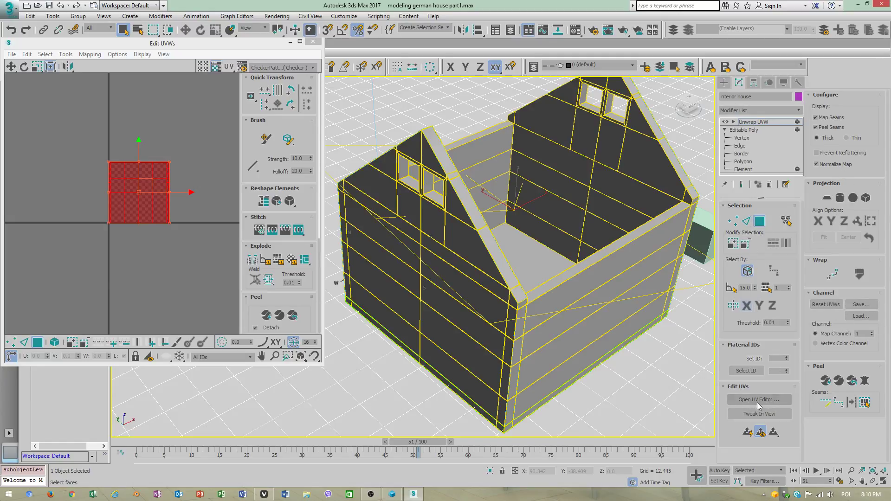
pyautogui.click(102, 54)
pyautogui.click(108, 68)
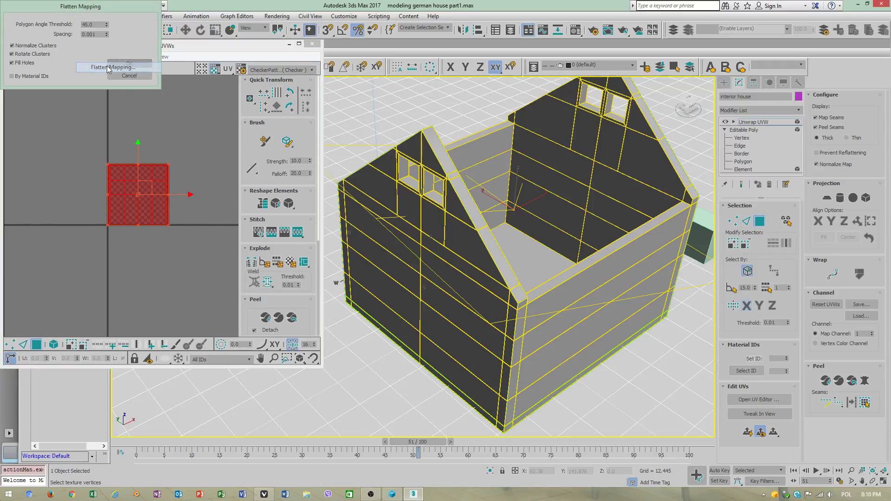
pyautogui.click(130, 75)
pyautogui.click(88, 56)
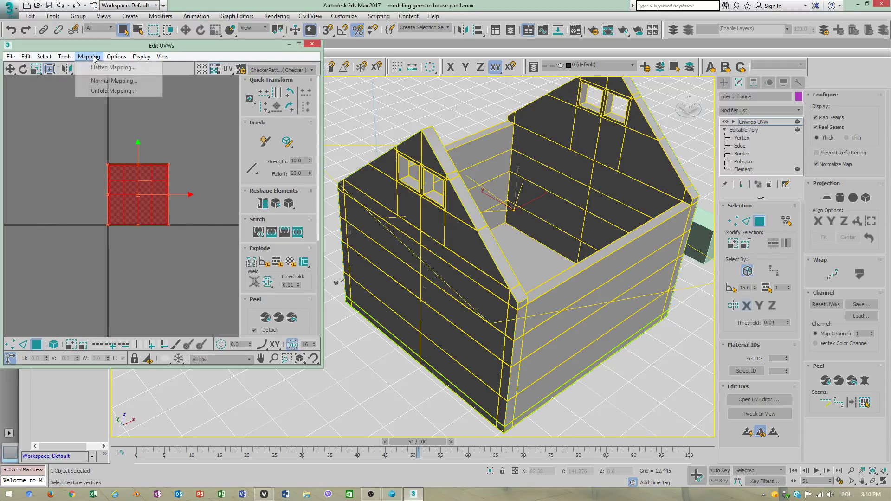
pyautogui.click(108, 81)
pyautogui.click(125, 55)
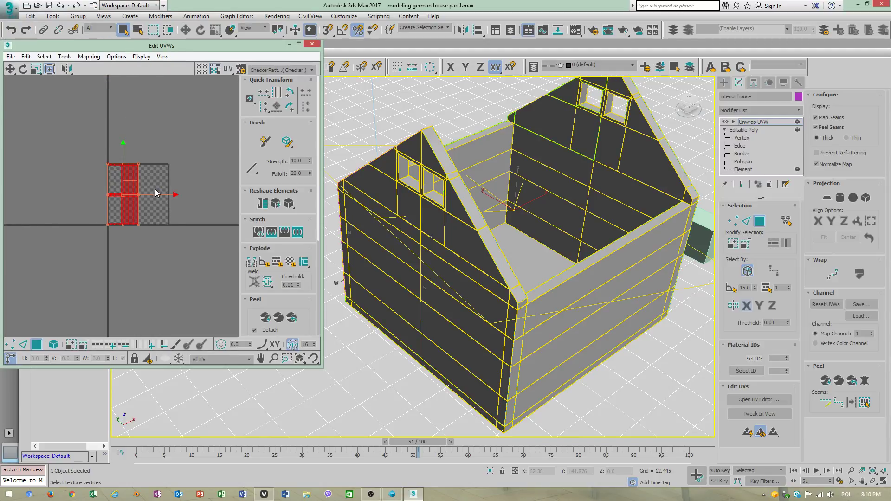
# Step: Shift the normal-mapped UVs sideways, select faces on the gable wall and inspect the seams around the house
pyautogui.moveTo(156, 195); pyautogui.dragTo(171, 195)
pyautogui.click(451, 237)
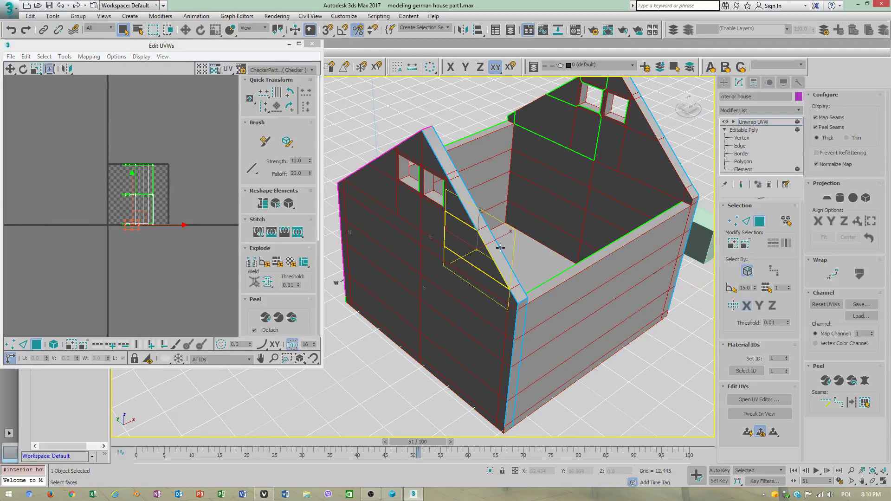
pyautogui.keyDown('alt'); pyautogui.moveTo(401, 290); pyautogui.dragTo(408, 266, button='middle'); pyautogui.keyUp('alt')
pyautogui.moveTo(487, 209)
pyautogui.keyDown('alt'); pyautogui.mouseDown(button='middle')
pyautogui.moveTo(396, 241)
pyautogui.moveTo(498, 211)
pyautogui.mouseUp(button='middle'); pyautogui.keyUp('alt')
pyautogui.keyDown('alt'); pyautogui.moveTo(448, 130); pyautogui.dragTo(521, 236, button='middle'); pyautogui.keyUp('alt')
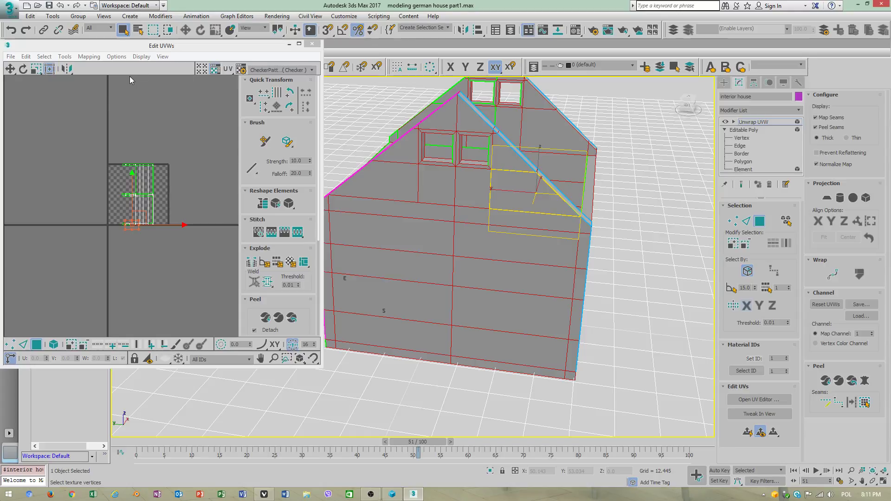
pyautogui.keyDown('alt'); pyautogui.moveTo(537, 241); pyautogui.dragTo(580, 242, button='middle'); pyautogui.keyUp('alt')
pyautogui.keyDown('alt'); pyautogui.moveTo(437, 210); pyautogui.dragTo(467, 233, button='middle'); pyautogui.keyUp('alt')
pyautogui.scroll(-6, 470, 230)
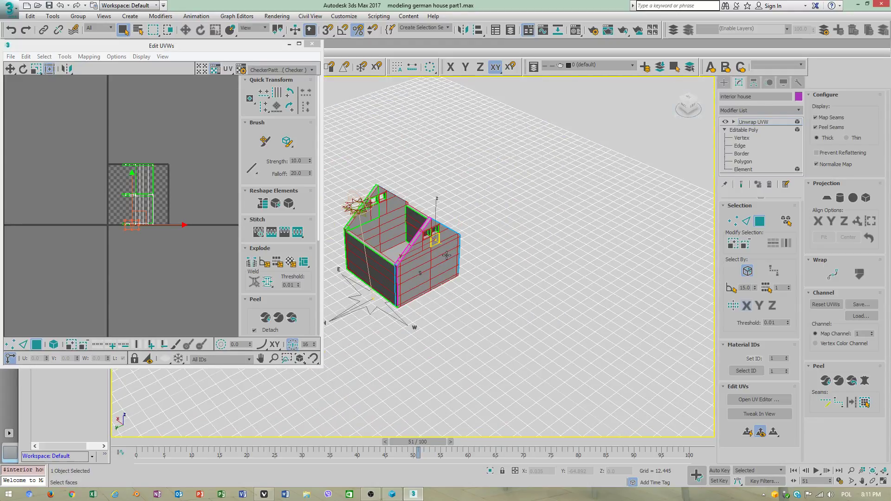
# Step: Select all the house's UV faces and apply a planar map projection to them
pyautogui.moveTo(82, 134); pyautogui.dragTo(235, 264)
pyautogui.click(758, 331)
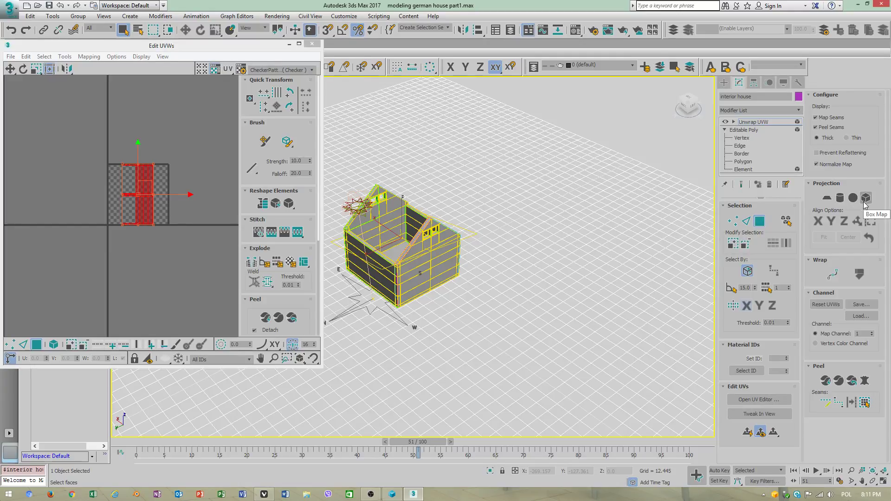
pyautogui.click(826, 199)
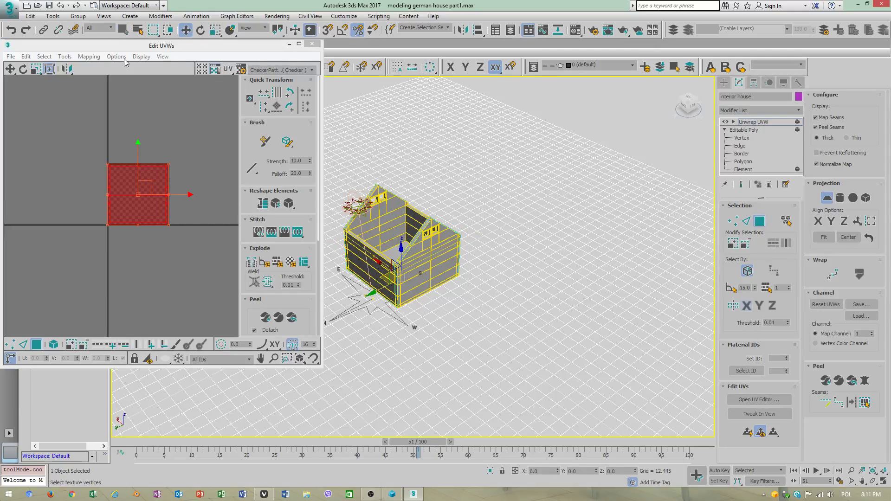
# Step: Apply Unfold Mapping to all of the house's faces, walking to the closest face with Normalize Clusters on
pyautogui.click(88, 56)
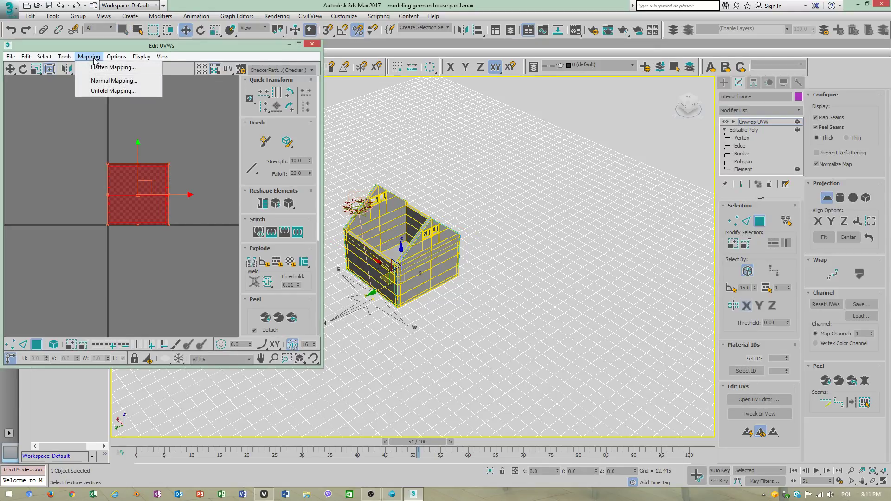
pyautogui.click(113, 92)
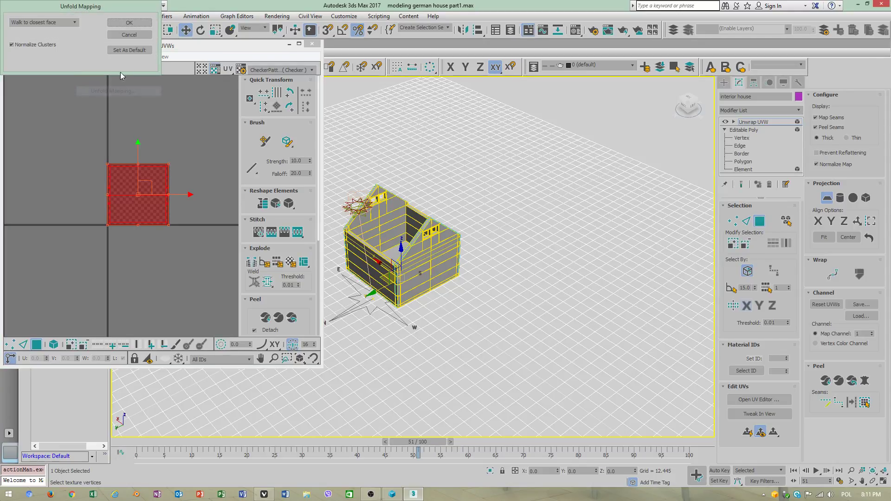
pyautogui.click(130, 24)
pyautogui.scroll(5, 154, 221)
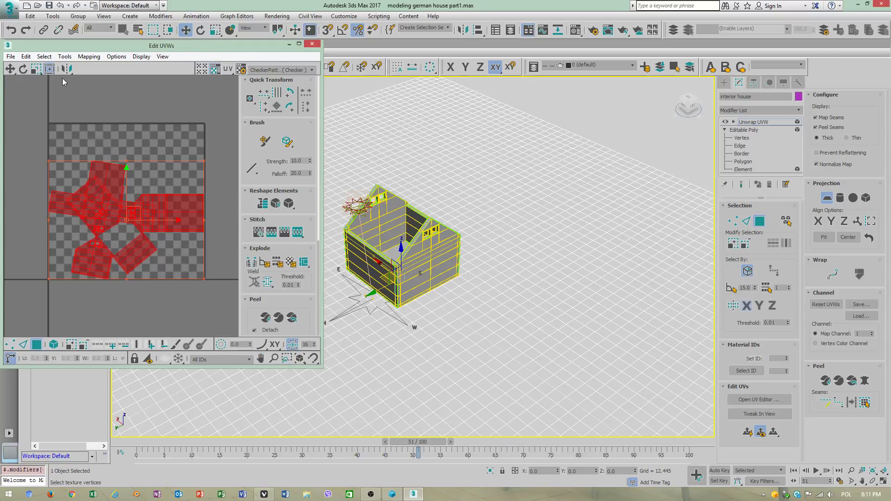
pyautogui.scroll(5, 424, 254)
# Step: Switch to edge level and try to pick the vertical corner edge between the gable wall and the long wall
pyautogui.keyDown('alt'); pyautogui.moveTo(430, 255); pyautogui.dragTo(516, 273, button='middle'); pyautogui.keyUp('alt')
pyautogui.click(746, 221)
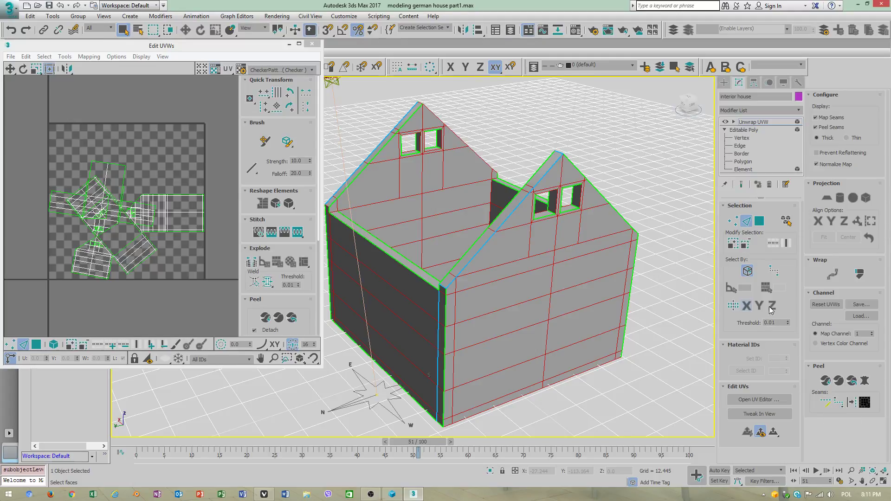
pyautogui.click(774, 271)
pyautogui.click(448, 423)
pyautogui.keyDown('alt'); pyautogui.moveTo(410, 312); pyautogui.dragTo(527, 291, button='middle'); pyautogui.keyUp('alt')
pyautogui.press('q')
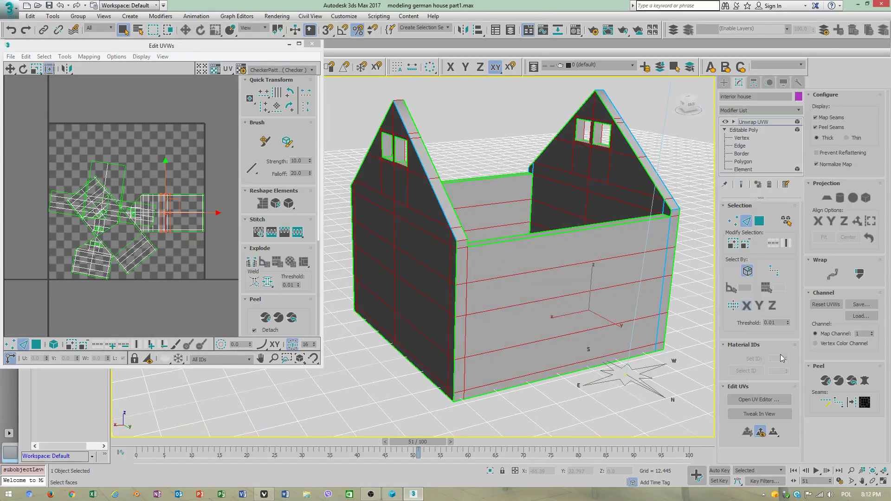
pyautogui.click(458, 246)
pyautogui.click(456, 400)
pyautogui.click(454, 356)
pyautogui.click(458, 248)
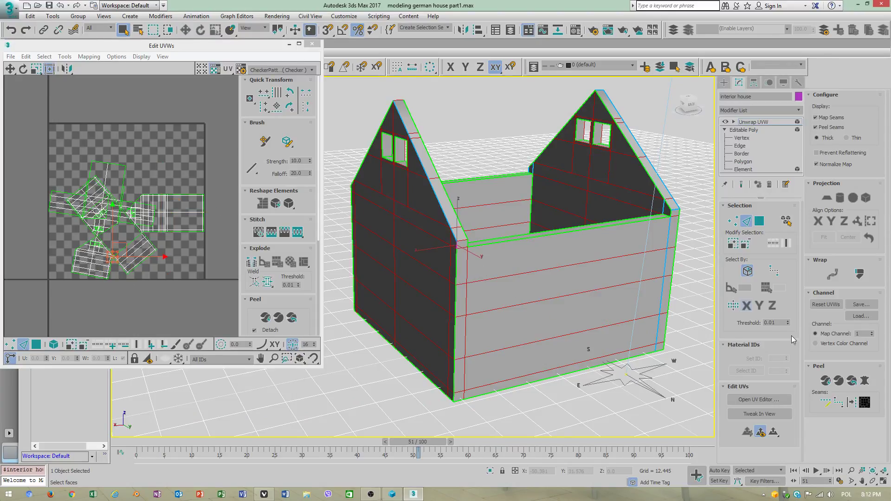
# Step: Trace the long wall's outer outline with point-to-point edge selection, along the near corner, the base and the far corner
pyautogui.click(774, 273)
pyautogui.click(455, 399)
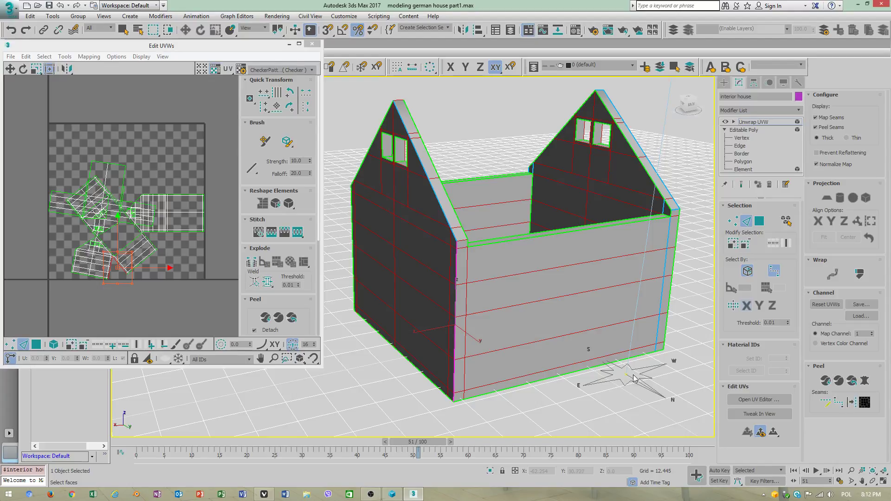
pyautogui.keyDown('ctrl'); pyautogui.click(602, 365); pyautogui.keyUp('ctrl')
pyautogui.click(659, 349)
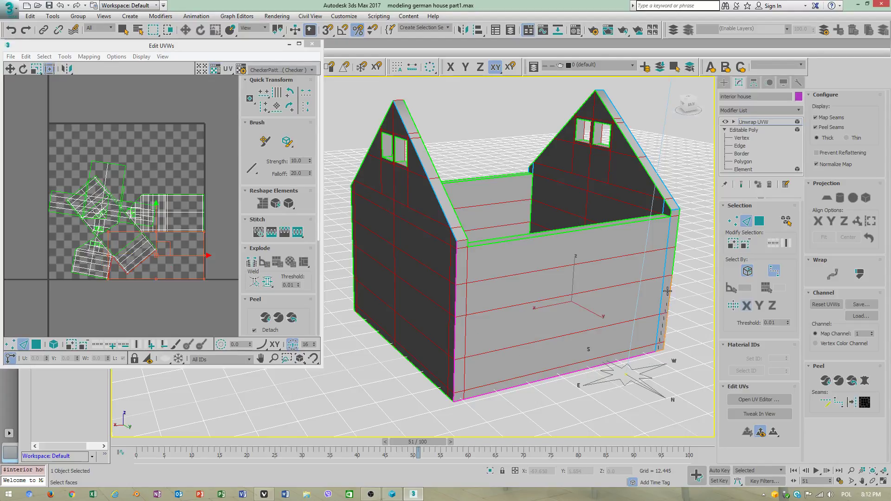
pyautogui.keyDown('ctrl'); pyautogui.click(681, 211); pyautogui.keyUp('ctrl')
pyautogui.scroll(8, 524, 321)
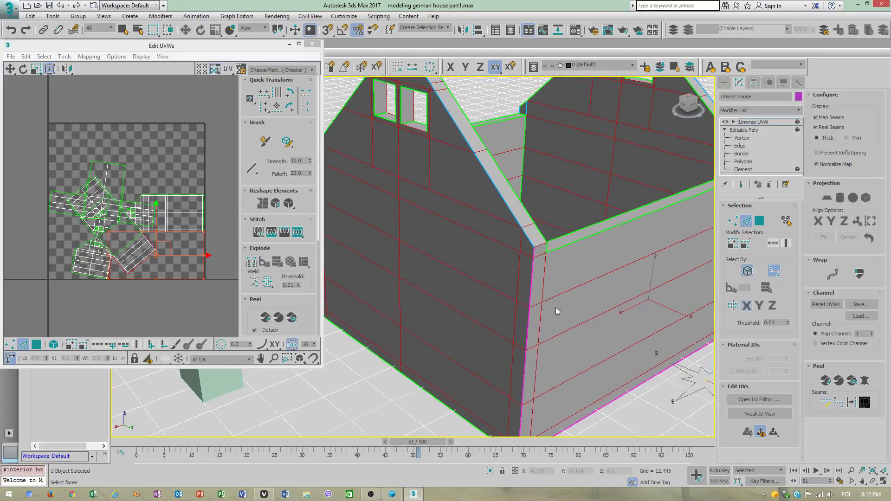
pyautogui.scroll(-8, 540, 310)
pyautogui.keyDown('alt'); pyautogui.moveTo(461, 320); pyautogui.dragTo(458, 275, button='middle'); pyautogui.keyUp('alt')
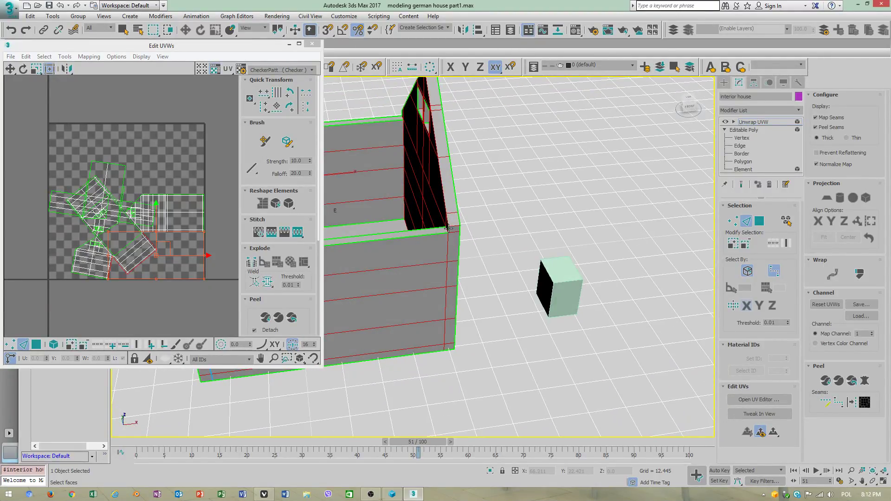
# Step: Trace the gable wall's inner outline along the roof slope, both inside corners and the floor edge, and convert the selection to seams
pyautogui.click(445, 349)
pyautogui.keyDown('alt'); pyautogui.moveTo(435, 241); pyautogui.dragTo(507, 252); pyautogui.keyUp('alt')
pyautogui.keyDown('alt'); pyautogui.moveTo(507, 252); pyautogui.dragTo(537, 219, button='middle'); pyautogui.keyUp('alt')
pyautogui.keyDown('ctrl'); pyautogui.click(394, 115); pyautogui.keyUp('ctrl')
pyautogui.click(562, 195)
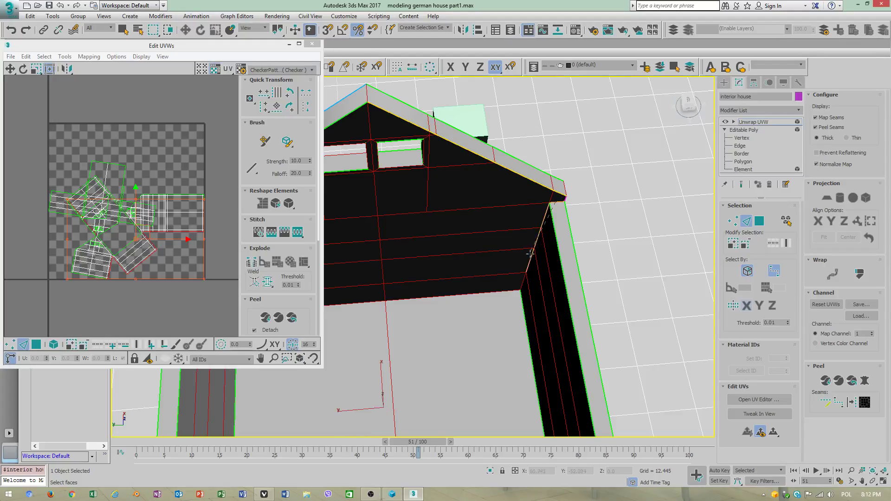
pyautogui.click(519, 286)
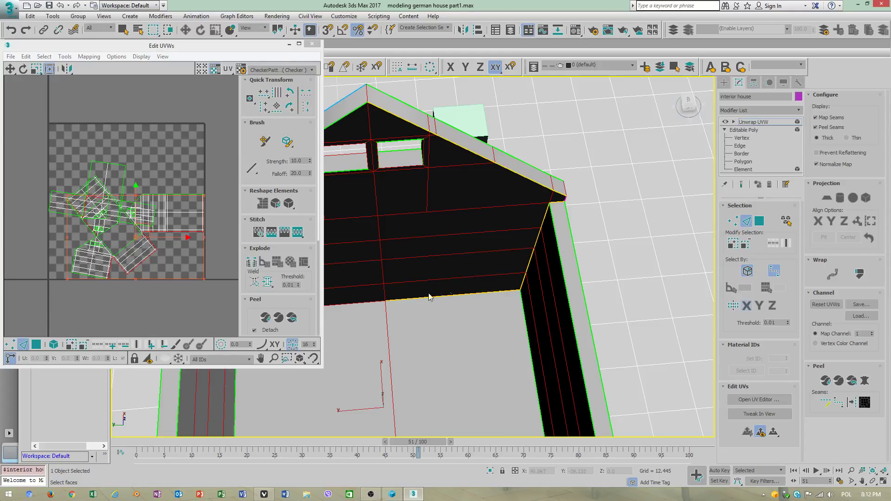
pyautogui.click(367, 304)
pyautogui.moveTo(492, 312); pyautogui.dragTo(726, 306, button='middle')
pyautogui.keyDown('alt'); pyautogui.moveTo(465, 308); pyautogui.dragTo(437, 303, button='middle'); pyautogui.keyUp('alt')
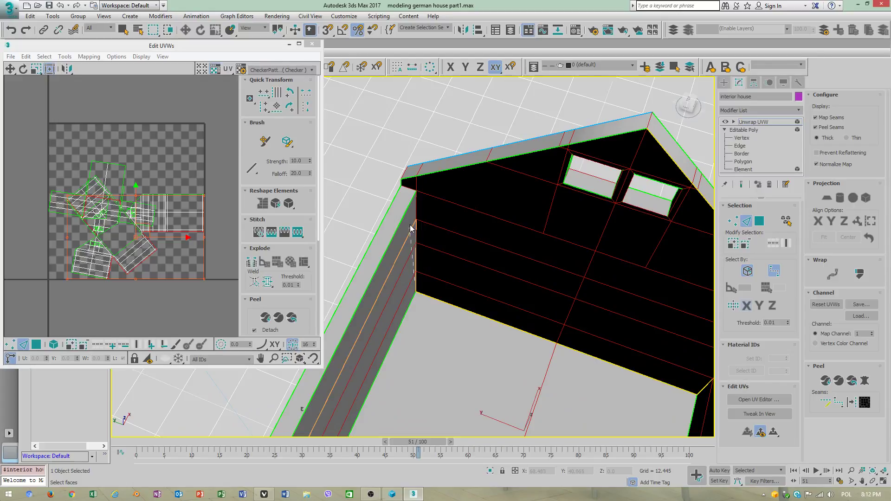
pyautogui.click(414, 191)
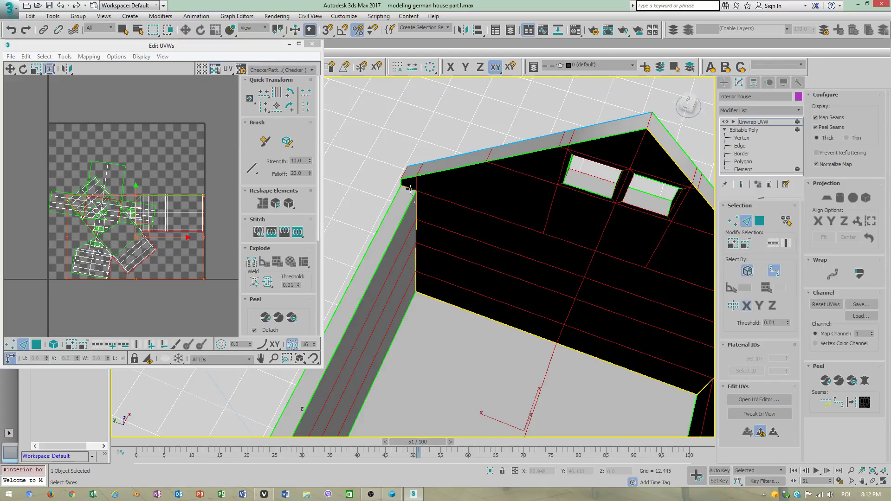
pyautogui.click(852, 404)
# Step: Trace the long wall's outer top edge and the vertical edge beside its gable corner, and convert them to seams
pyautogui.scroll(-1, 495, 314)
pyautogui.keyDown('alt'); pyautogui.moveTo(495, 314); pyautogui.dragTo(414, 245, button='middle'); pyautogui.keyUp('alt')
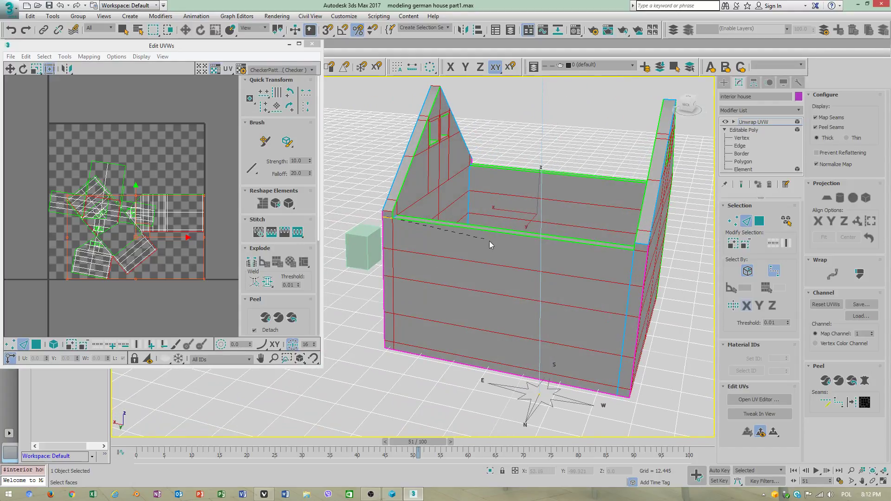
pyautogui.click(643, 252)
pyautogui.rightClick(638, 371)
pyautogui.keyDown('alt'); pyautogui.moveTo(380, 292); pyautogui.dragTo(420, 298, button='middle'); pyautogui.keyUp('alt')
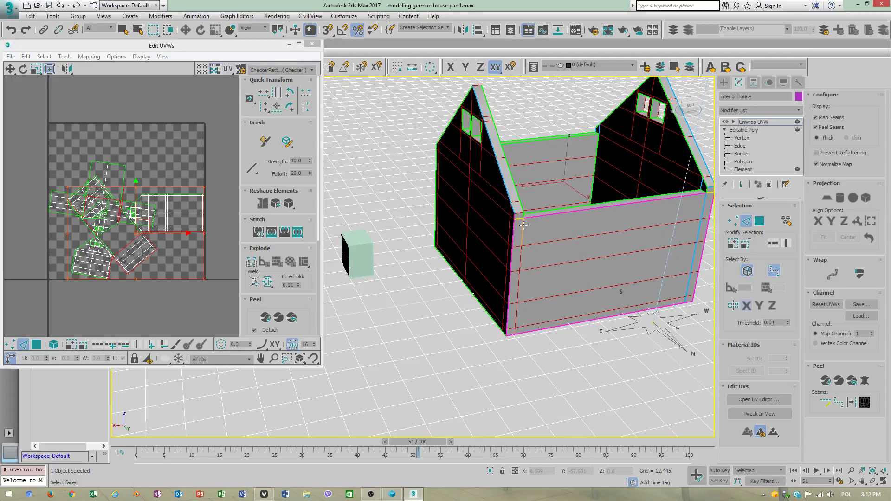
pyautogui.click(515, 333)
pyautogui.keyDown('alt'); pyautogui.moveTo(549, 341); pyautogui.dragTo(674, 371, button='middle'); pyautogui.keyUp('alt')
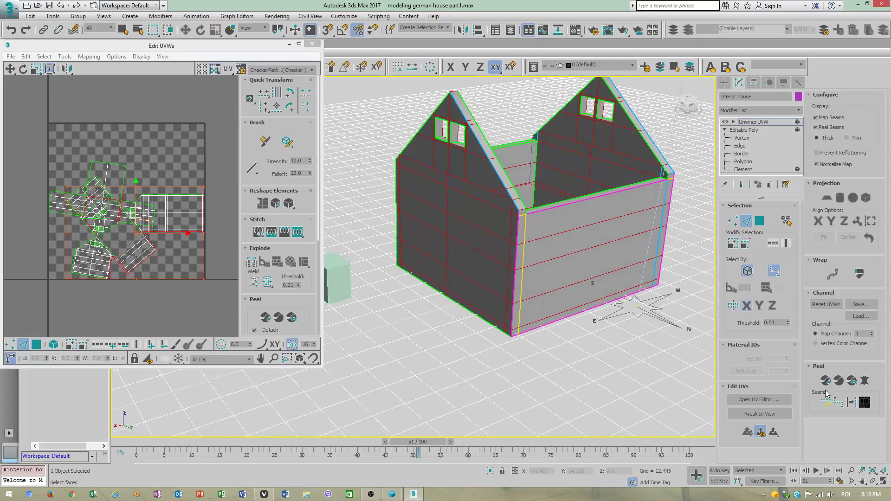
pyautogui.click(849, 400)
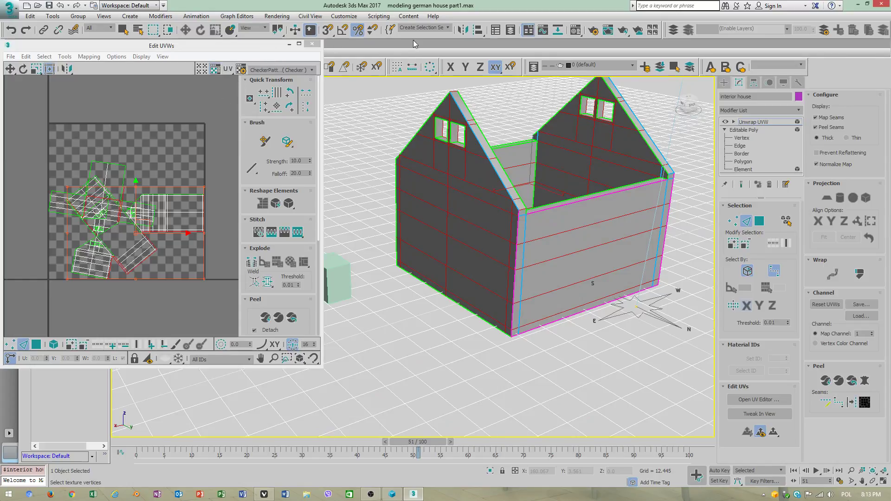
# Step: Switch to face level and select all the faces of the house
pyautogui.moveTo(569, 119); pyautogui.dragTo(512, 200, button='middle')
pyautogui.scroll(2, 557, 171)
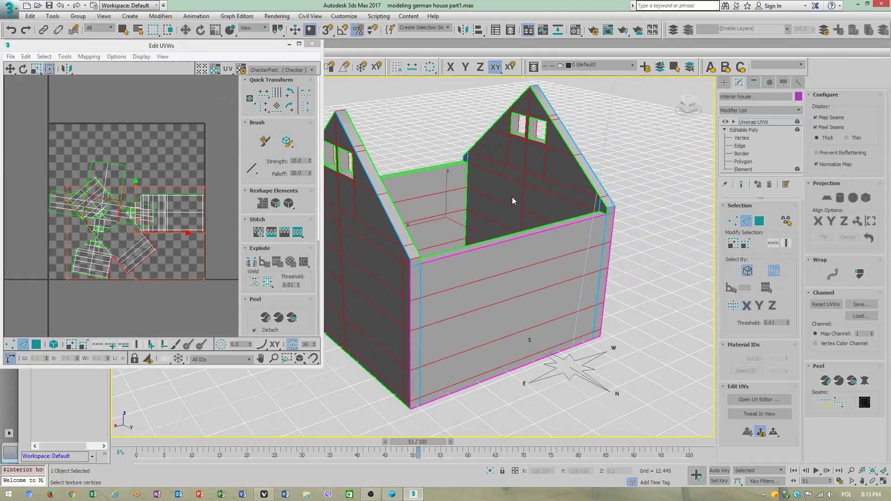
pyautogui.click(759, 221)
pyautogui.click(639, 164)
pyautogui.scroll(-5, 617, 195)
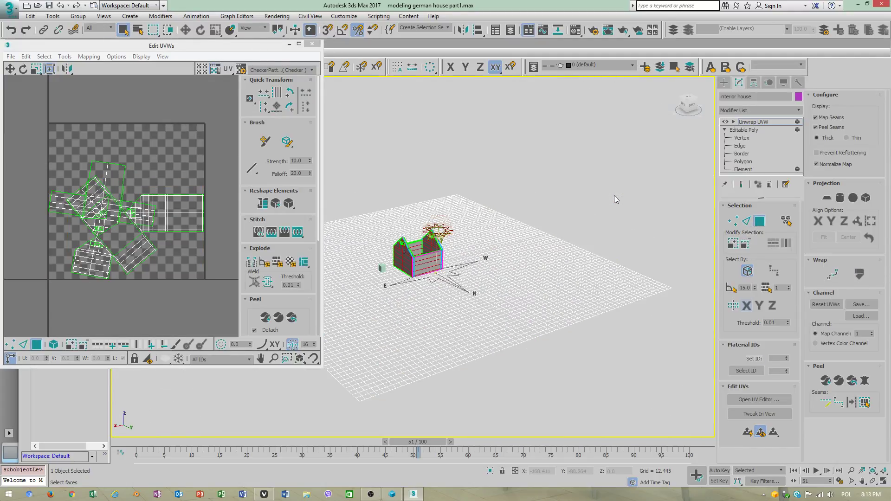
pyautogui.moveTo(352, 186); pyautogui.dragTo(542, 359)
pyautogui.scroll(6, 468, 263)
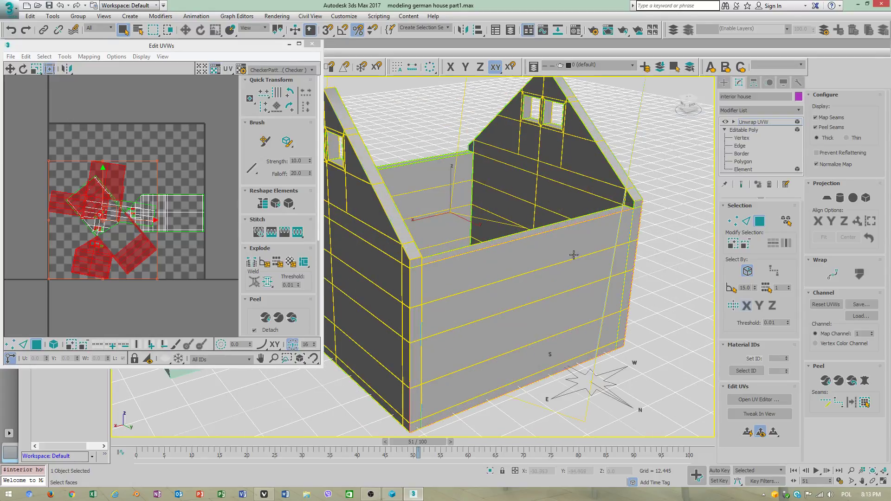
# Step: Apply Unfold Mapping to the selected faces, walking to the closest face with Normalize Clusters off
pyautogui.click(95, 59)
pyautogui.click(106, 91)
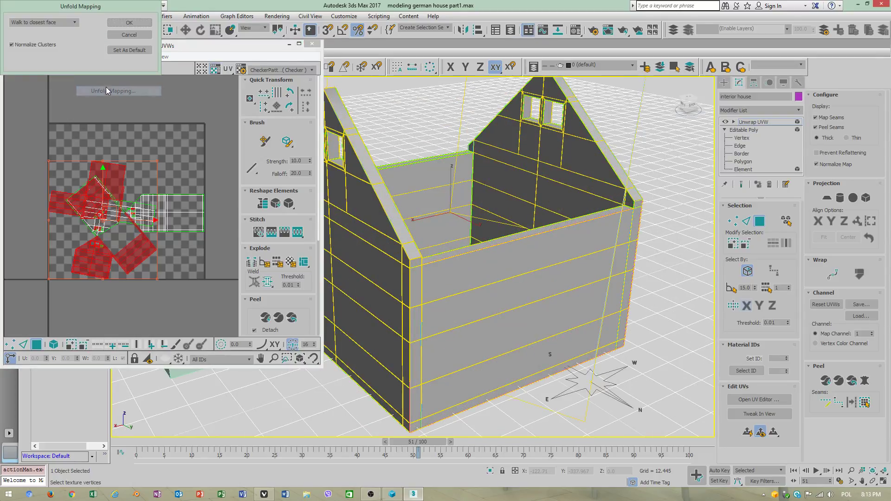
pyautogui.click(76, 24)
pyautogui.click(65, 37)
pyautogui.click(12, 44)
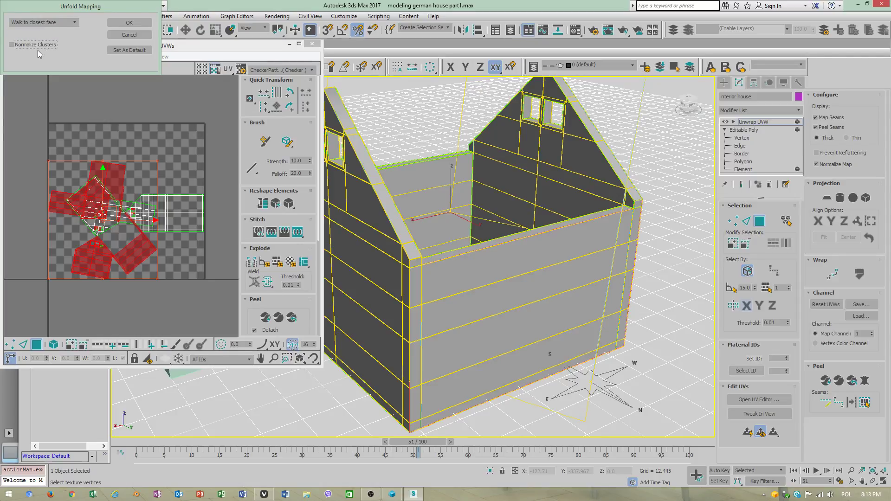
pyautogui.click(129, 22)
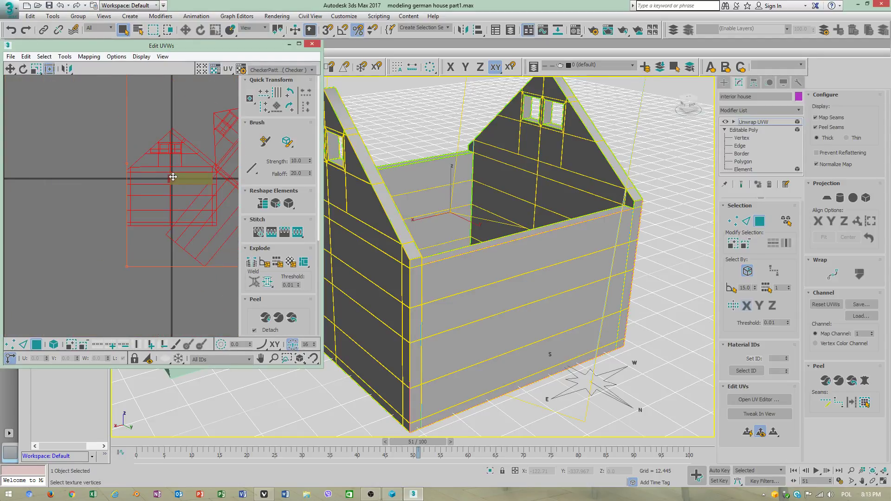
# Step: Scale down the oversized unfolded UV layout
pyautogui.scroll(2, 187, 192)
pyautogui.moveTo(207, 191); pyautogui.dragTo(139, 217, button='middle')
pyautogui.scroll(2, 165, 161)
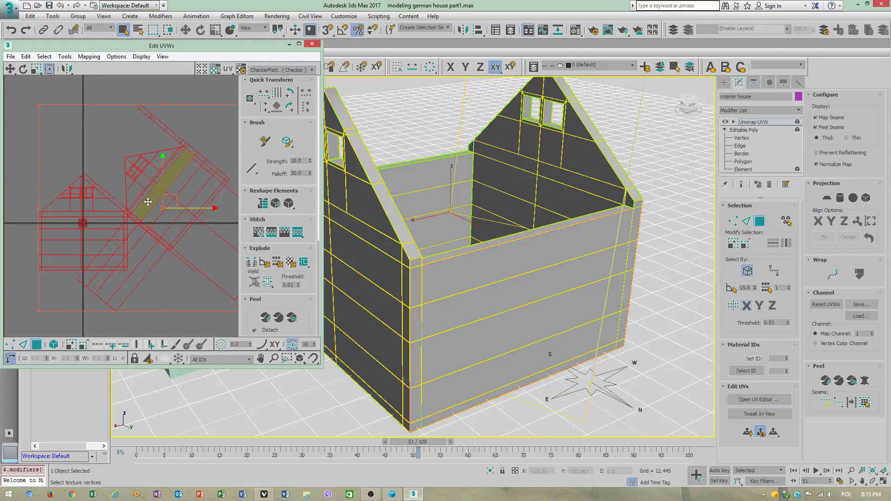
pyautogui.press('r')
pyautogui.moveTo(159, 205); pyautogui.dragTo(20, 279)
pyautogui.scroll(5, 179, 191)
pyautogui.scroll(-5, 130, 248)
pyautogui.scroll(2, 140, 261)
# Step: Reapply Unfold Mapping with Normalize Clusters on and frame the resulting layout in the UV editor
pyautogui.click(116, 56)
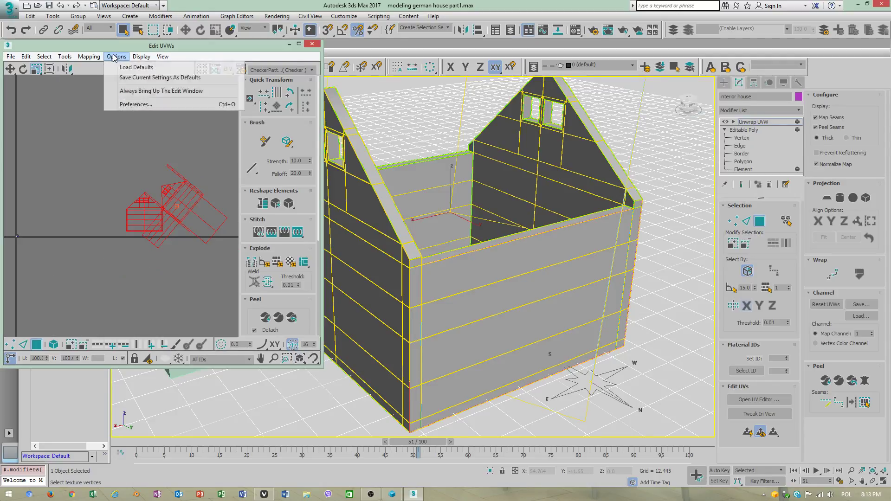
pyautogui.moveTo(88, 57)
pyautogui.click(92, 90)
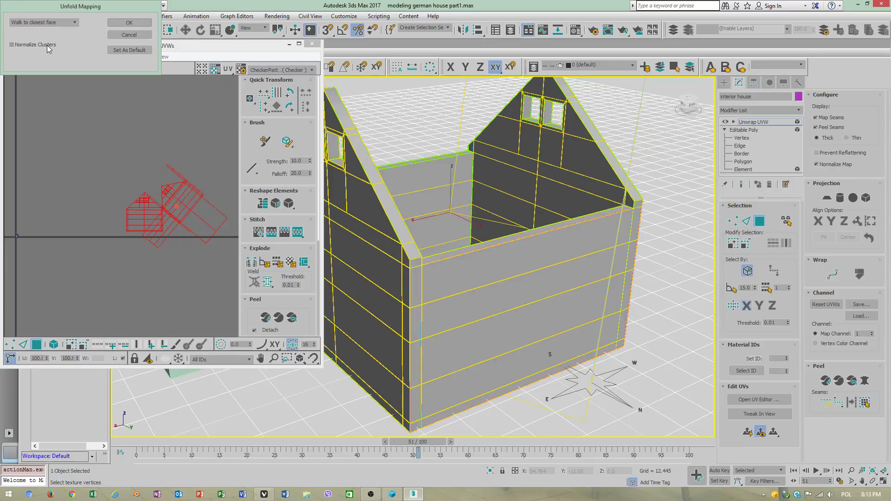
pyautogui.click(129, 22)
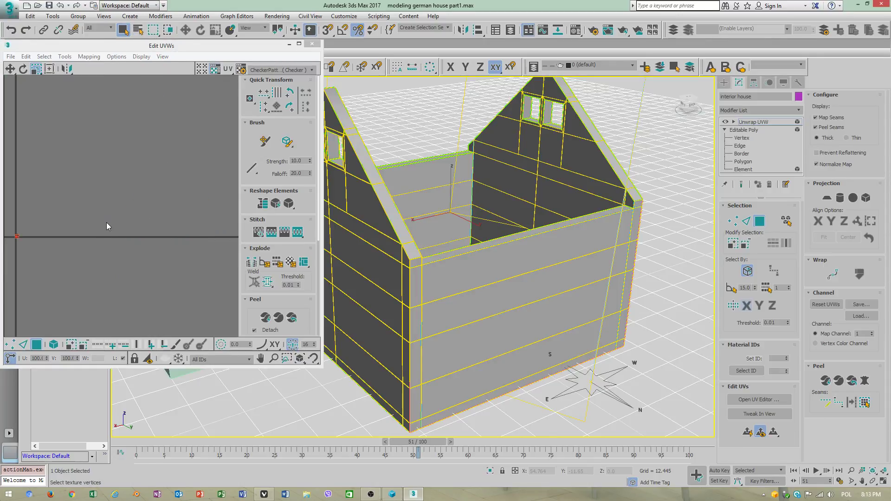
pyautogui.press('z')
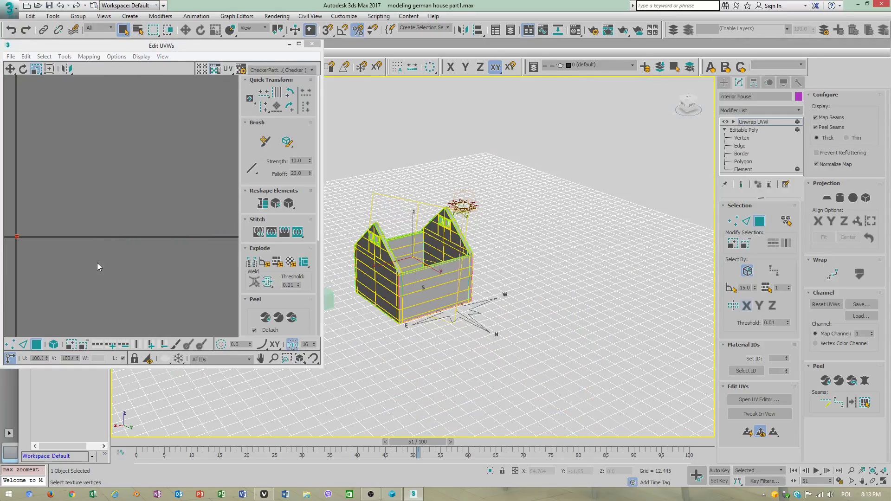
pyautogui.click(146, 263)
pyautogui.press('z')
pyautogui.scroll(2, 169, 185)
pyautogui.scroll(-5, 171, 184)
# Step: Select the whole UV layout, try Relax Until Flat on it and undo the relaxation
pyautogui.moveTo(98, 137); pyautogui.dragTo(234, 266)
pyautogui.scroll(3, 183, 202)
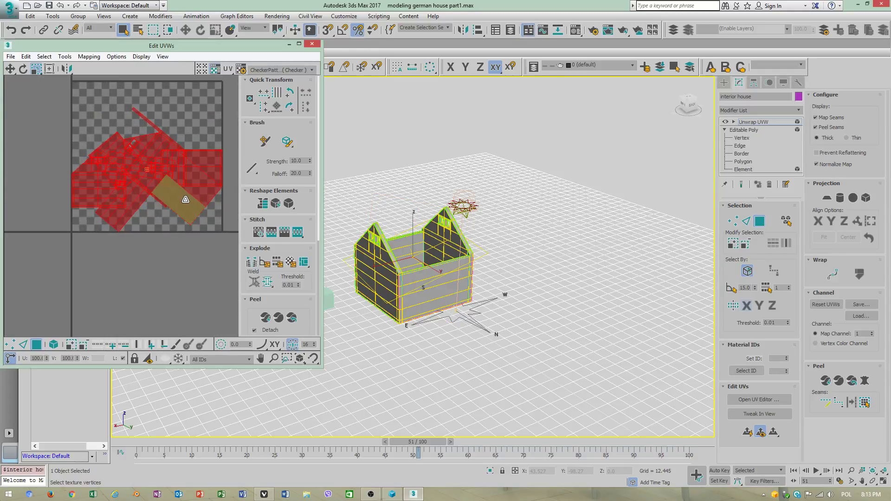
pyautogui.click(286, 208)
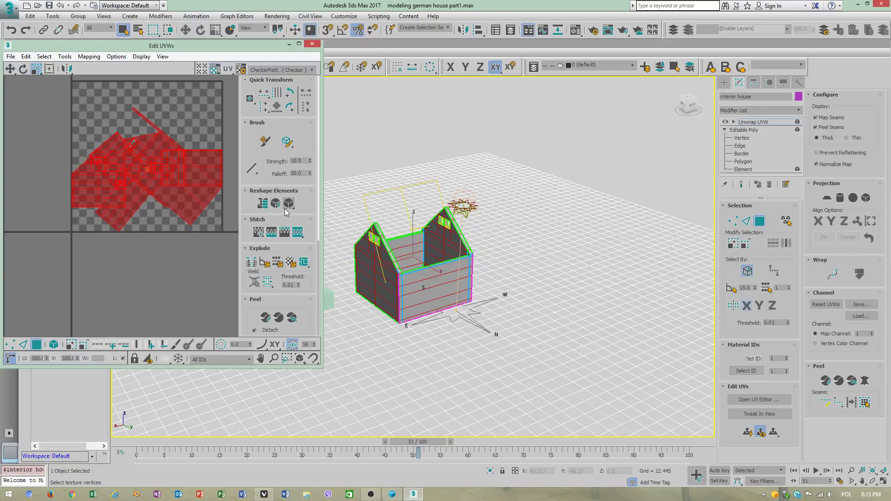
pyautogui.click(277, 205)
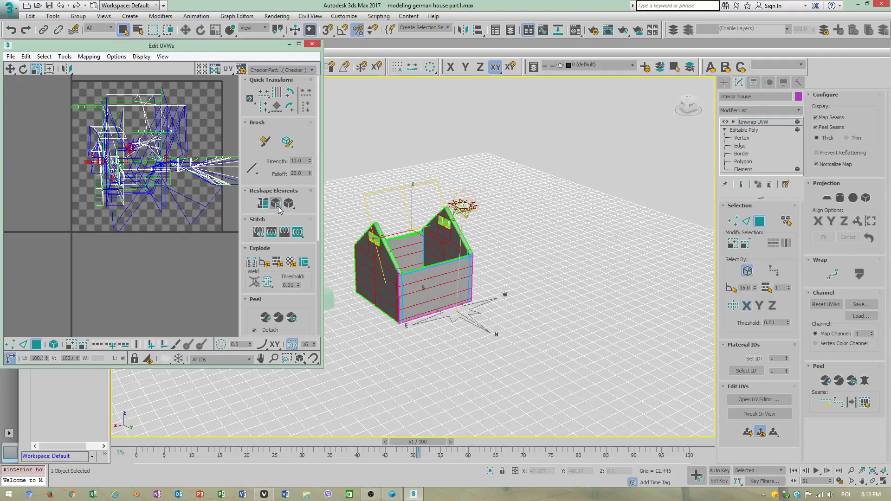
pyautogui.hotkey('ctrl', 'z')
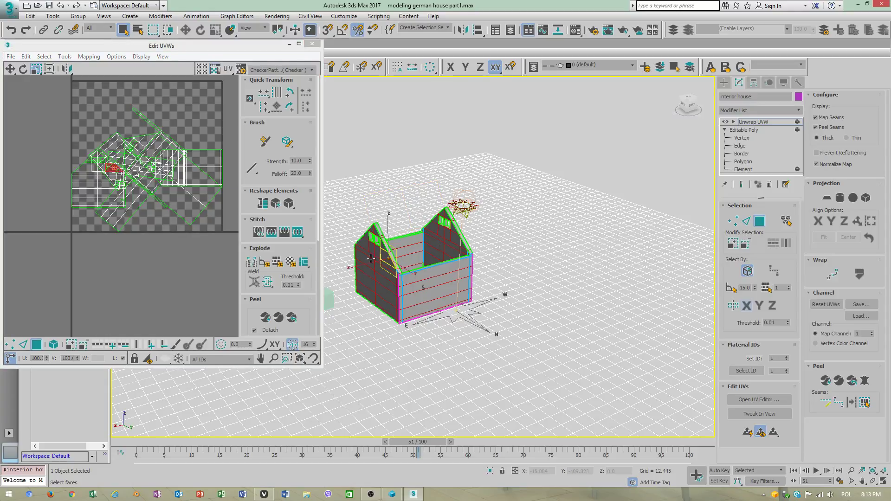
# Step: Turn on selection by UV element, pick the gable wall's connected UVs and try a custom flatten
pyautogui.click(363, 274)
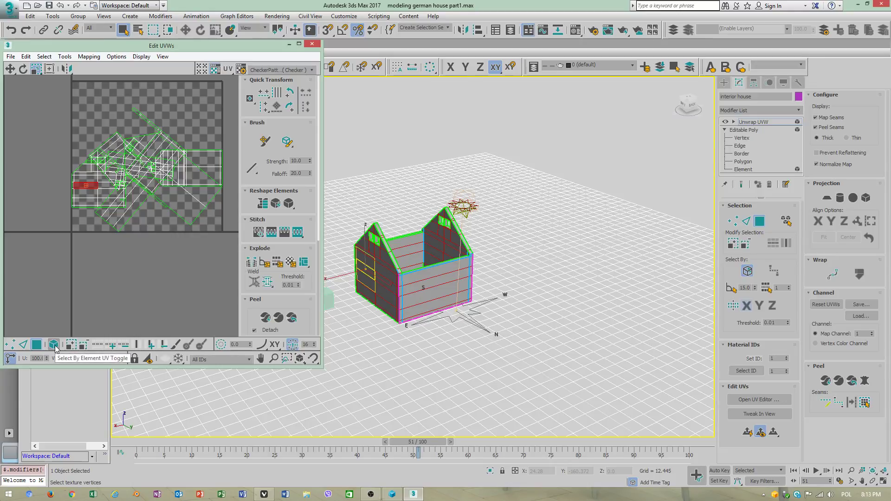
pyautogui.click(54, 345)
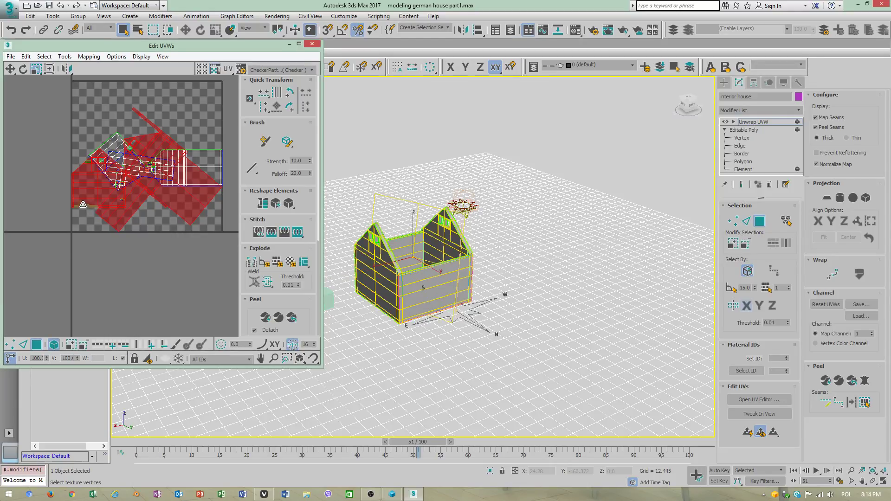
pyautogui.click(176, 264)
pyautogui.click(118, 216)
pyautogui.click(304, 263)
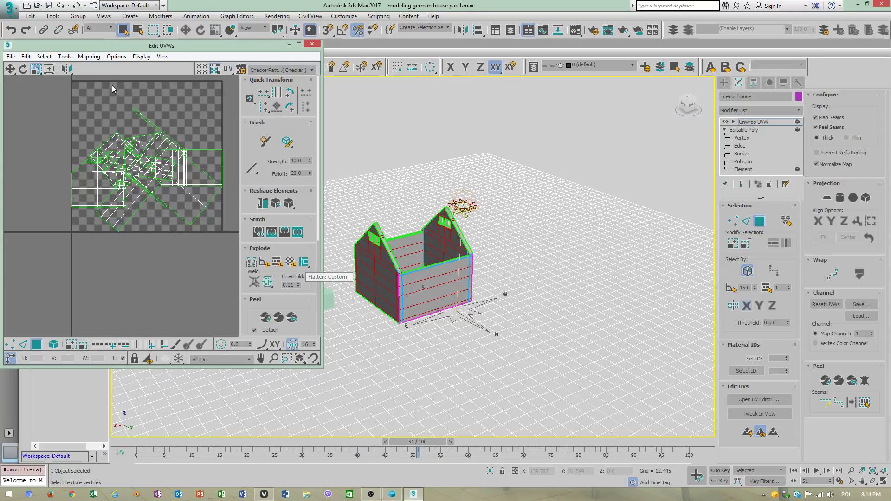
# Step: Select all the house's UV faces and apply Flatten Mapping to them
pyautogui.hotkey('ctrl', 'a')
pyautogui.click(88, 56)
pyautogui.click(99, 66)
pyautogui.click(129, 64)
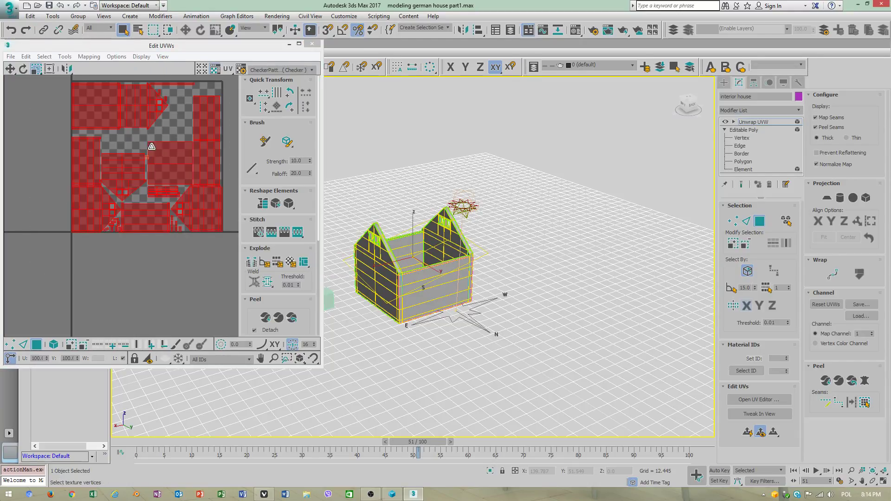
# Step: Enlarge the flattened UV layout in Freeform mode well beyond the checker tile and centre it over the tile
pyautogui.scroll(-1, 191, 256)
pyautogui.moveTo(187, 256); pyautogui.dragTo(179, 287, button='middle')
pyautogui.scroll(3, 175, 223)
pyautogui.scroll(-2, 172, 223)
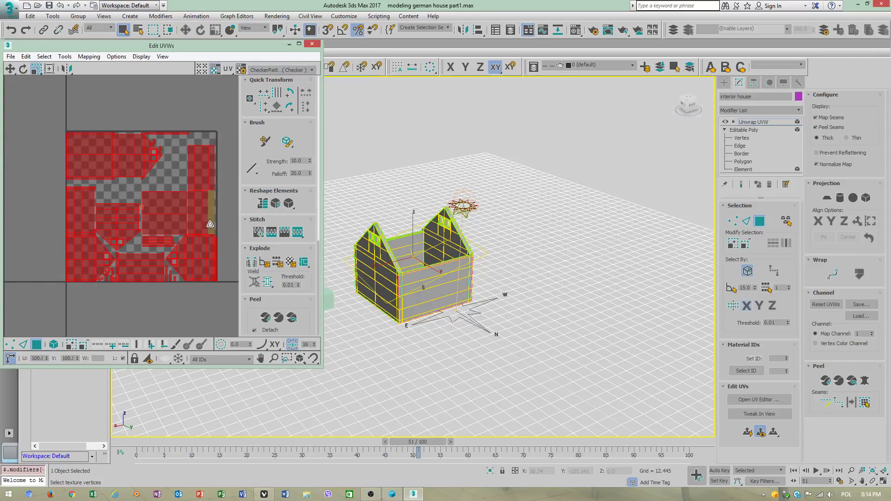
pyautogui.scroll(-2, 100, 151)
pyautogui.click(49, 69)
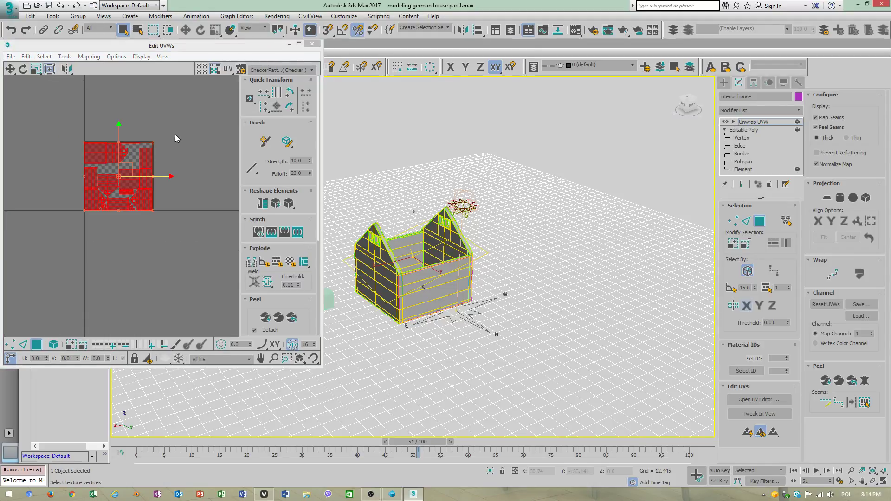
pyautogui.moveTo(152, 140); pyautogui.dragTo(192, 93)
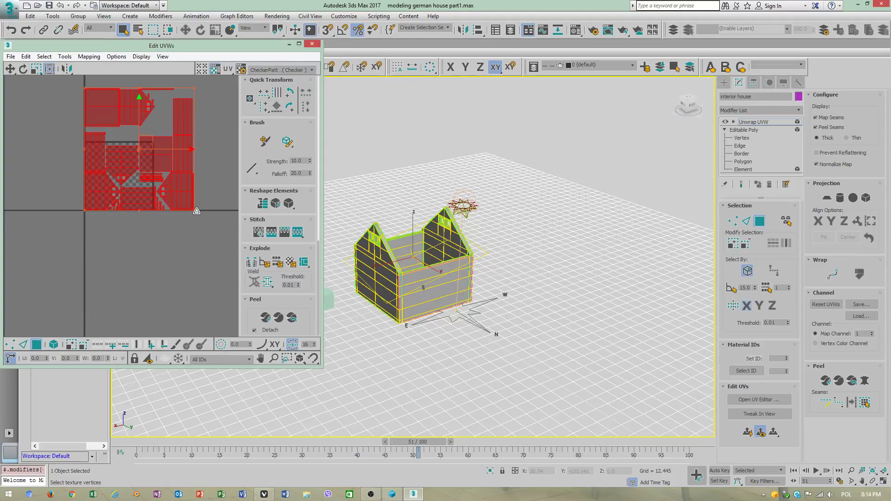
pyautogui.moveTo(197, 212); pyautogui.dragTo(286, 272)
pyautogui.moveTo(213, 202); pyautogui.dragTo(148, 232)
pyautogui.scroll(5, 441, 273)
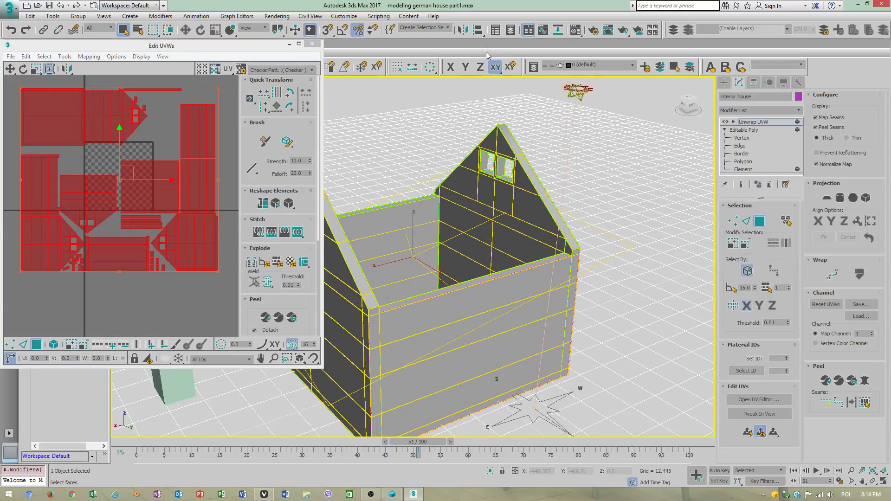
# Step: Convert the unwrapped interior house to Editable Poly and open the Material Editor
pyautogui.rightClick(442, 195)
pyautogui.moveTo(478, 307)
pyautogui.click(543, 306)
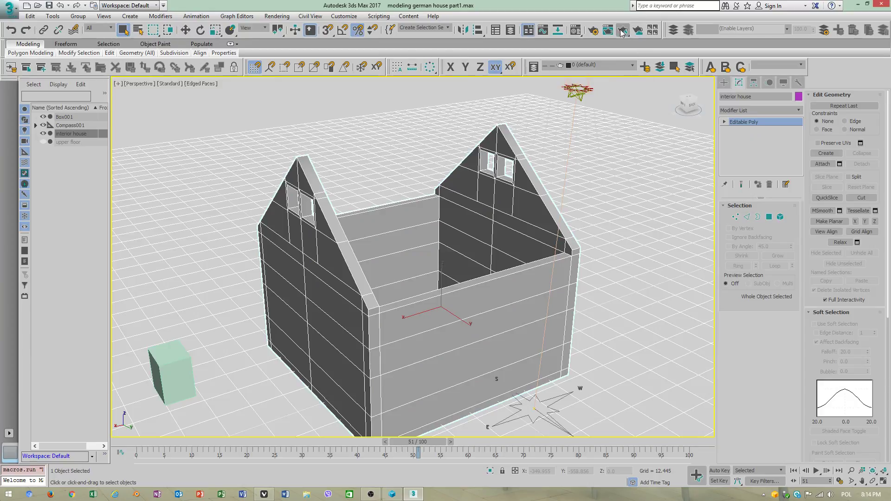
pyautogui.click(576, 31)
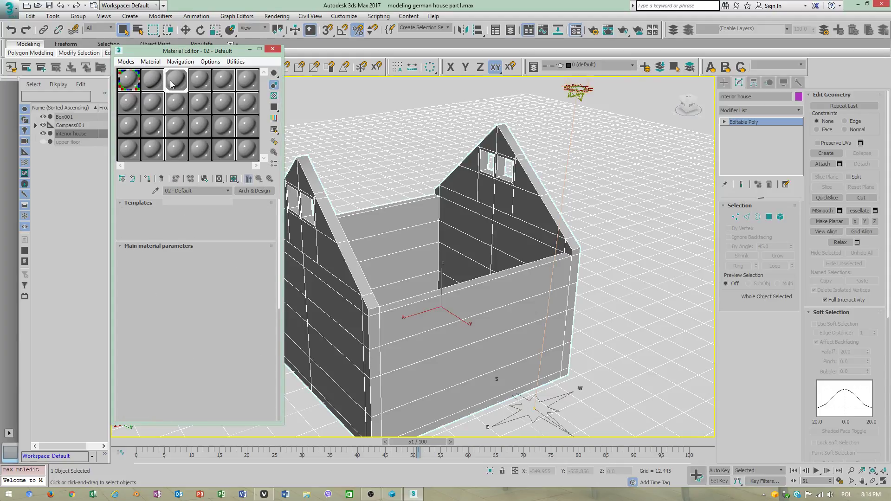
# Step: Look through the Material Editor's utility commands and browse the entries of the Material/Map Browser
pyautogui.click(242, 64)
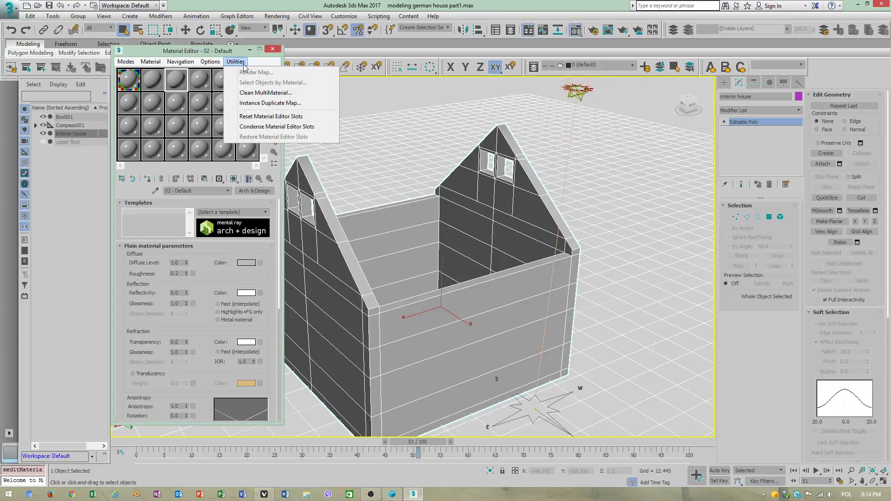
pyautogui.click(176, 82)
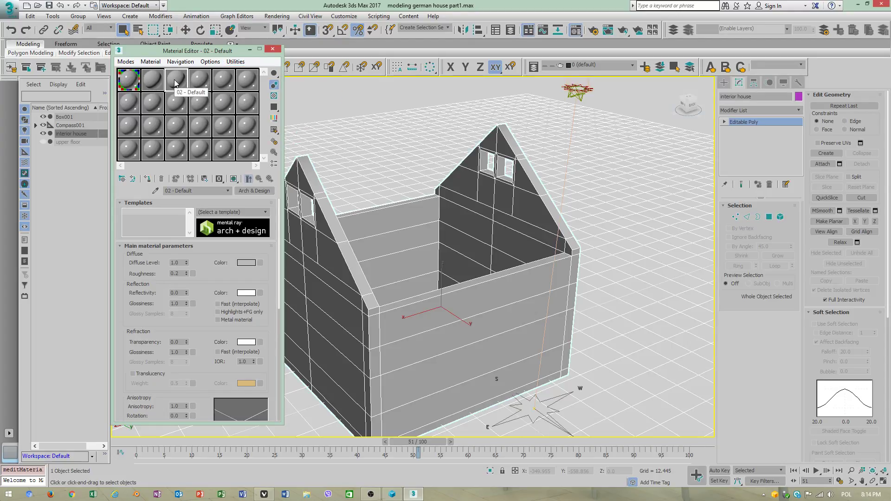
pyautogui.click(235, 62)
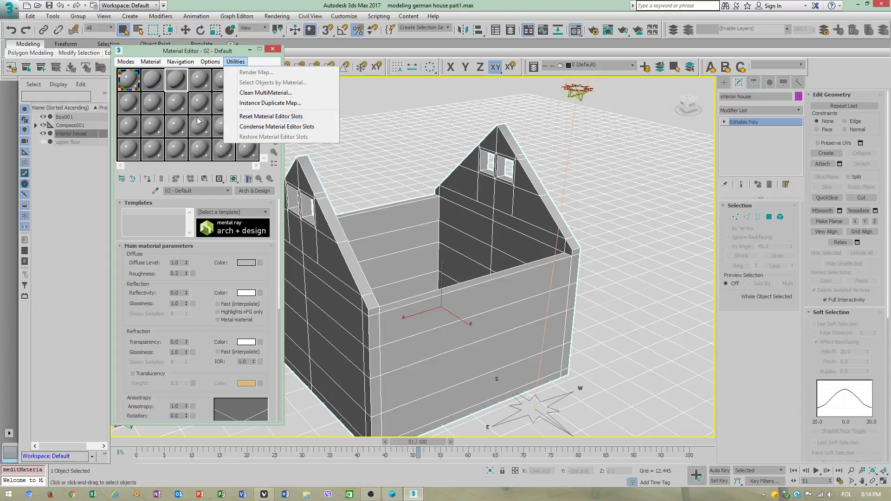
pyautogui.click(202, 52)
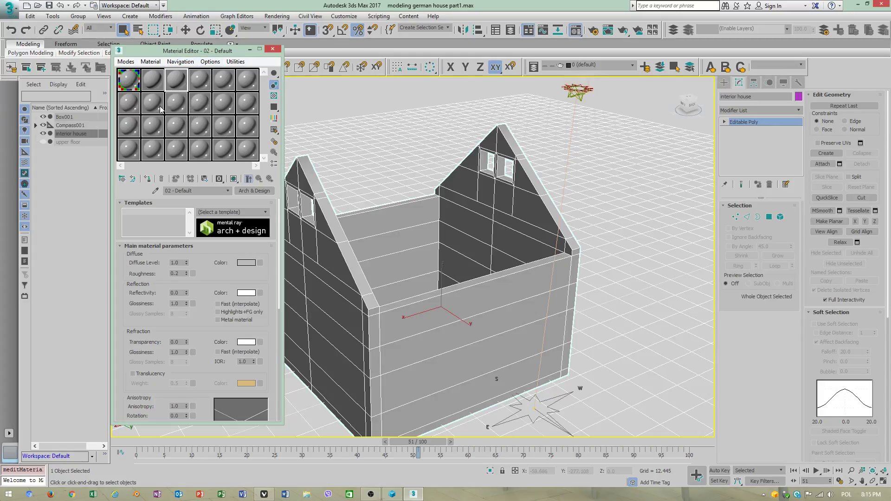
pyautogui.click(156, 63)
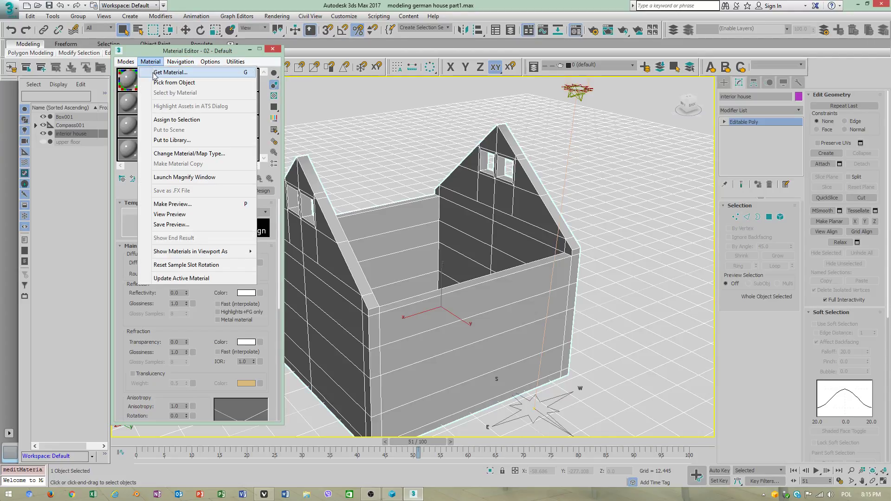
pyautogui.click(155, 73)
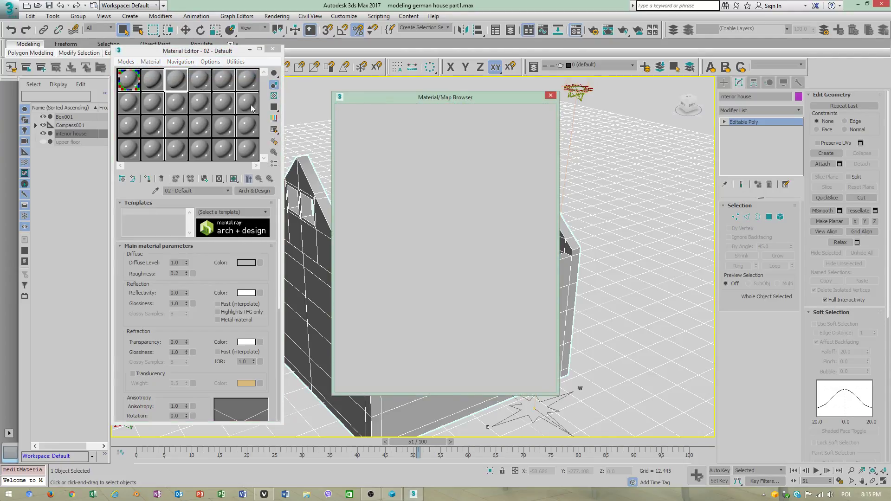
pyautogui.scroll(-3, 395, 265)
pyautogui.scroll(-3, 395, 265)
pyautogui.scroll(-10, 397, 283)
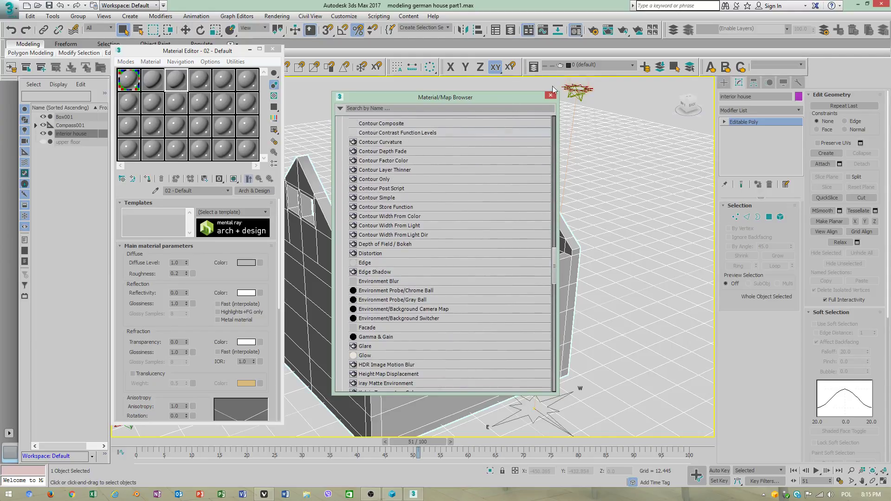
pyautogui.click(550, 95)
# Step: Assign the 02 - Default material to the interior house and choose a Bitmap map for its diffuse color
pyautogui.moveTo(172, 81); pyautogui.dragTo(318, 290)
pyautogui.click(452, 282)
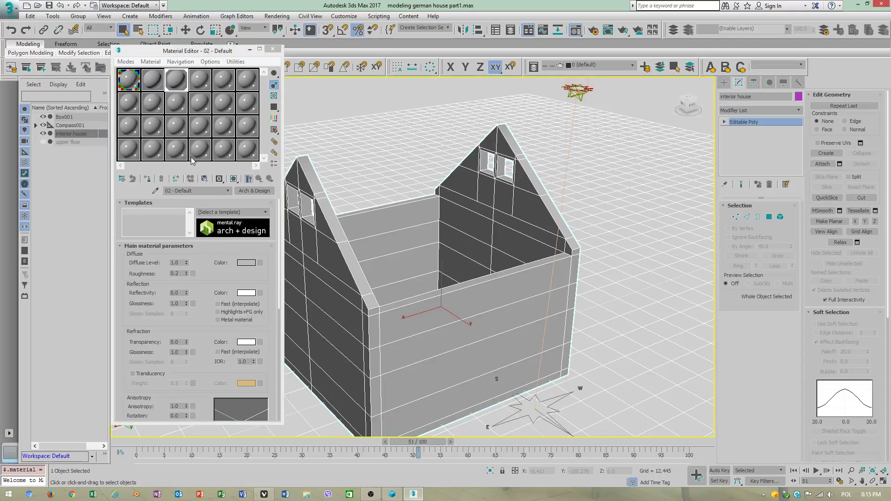
pyautogui.click(260, 264)
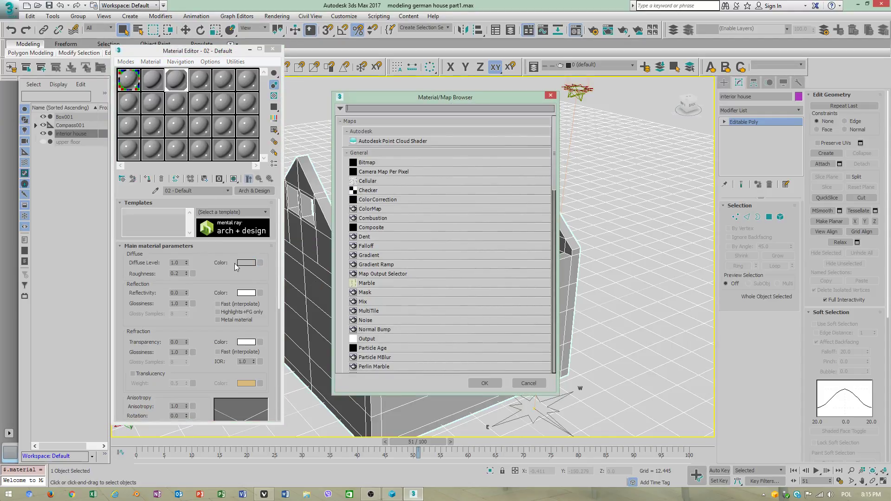
pyautogui.doubleClick(366, 162)
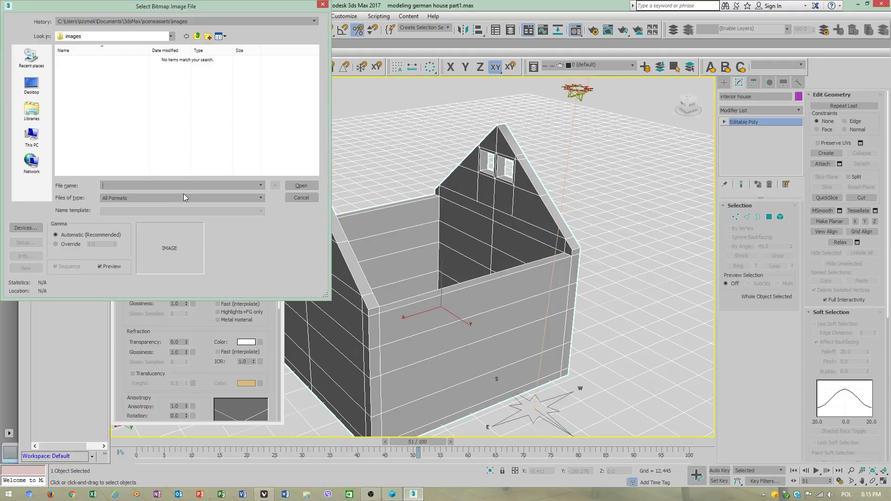
# Step: Browse drive E: to the textures\biblioteka graficzna tekstur3\corrected folder for the bitmap image
pyautogui.click(32, 135)
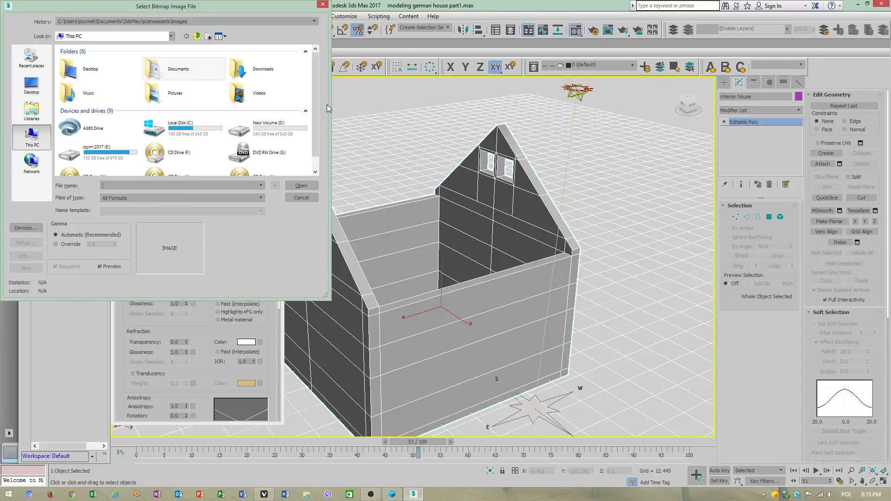
pyautogui.scroll(-1, 317, 111)
pyautogui.doubleClick(93, 139)
pyautogui.scroll(-5, 106, 149)
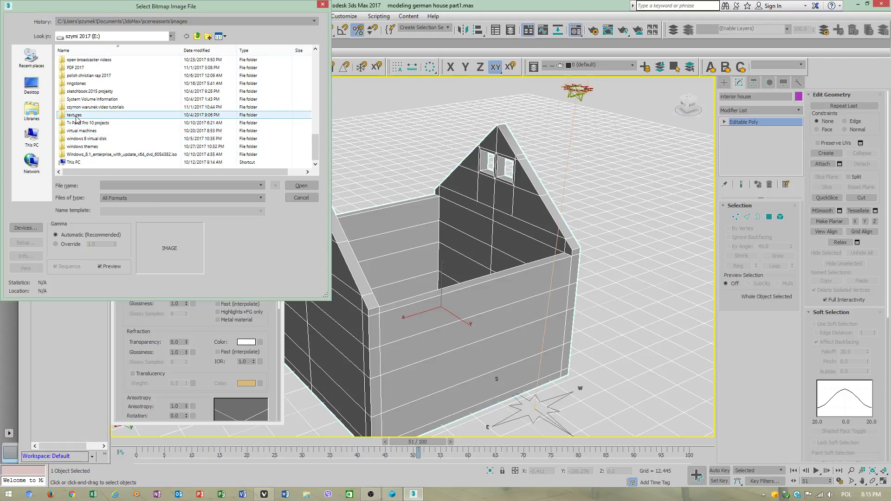
pyautogui.doubleClick(77, 119)
pyautogui.scroll(-5, 116, 153)
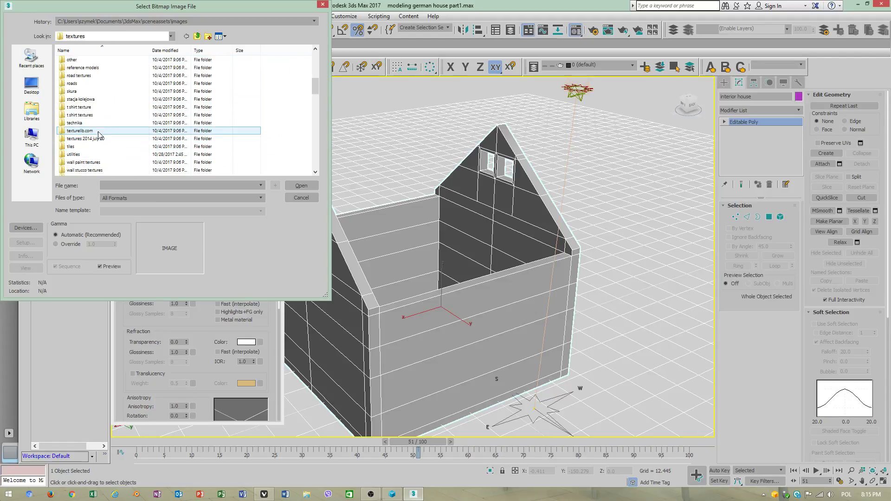
pyautogui.scroll(5, 99, 135)
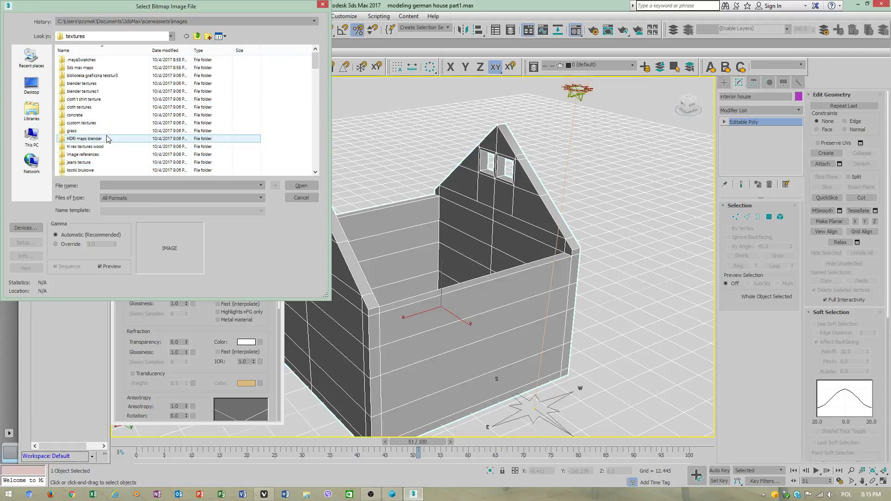
pyautogui.doubleClick(98, 76)
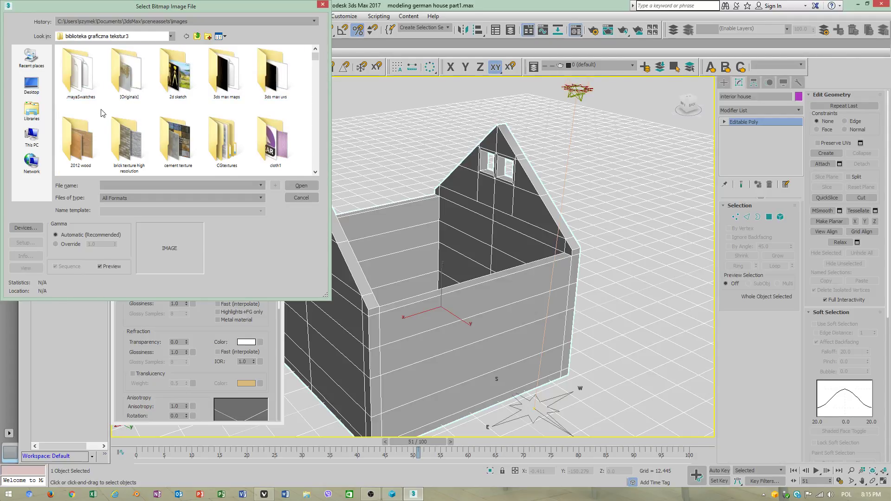
pyautogui.scroll(-1, 275, 140)
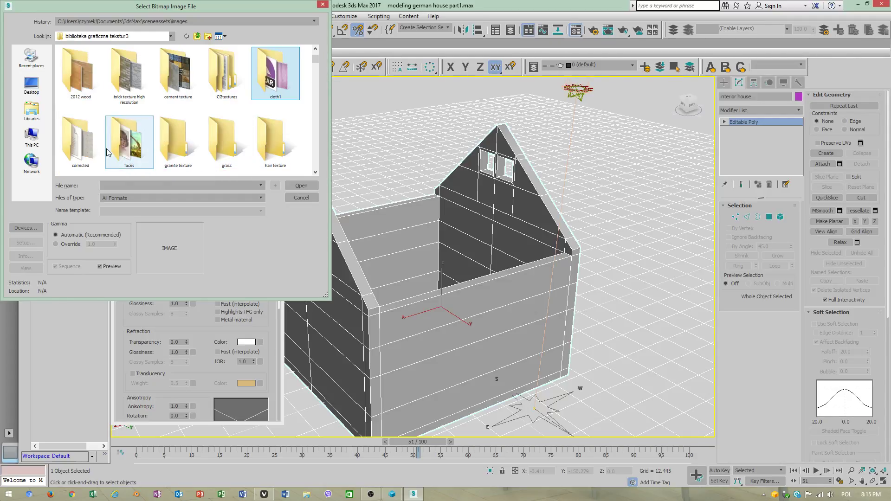
pyautogui.doubleClick(104, 153)
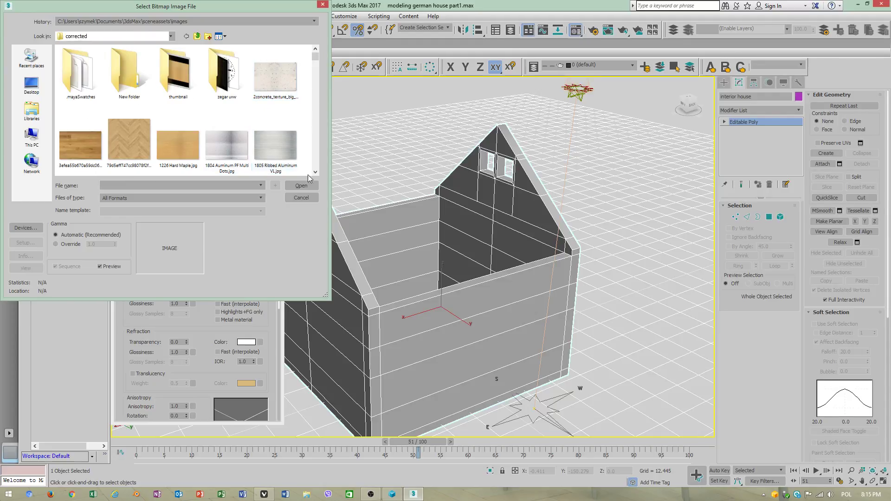
# Step: Load 2concrete_texture_big_101017.jpg as the diffuse bitmap and show the shaded material on the house in the viewport
pyautogui.click(292, 105)
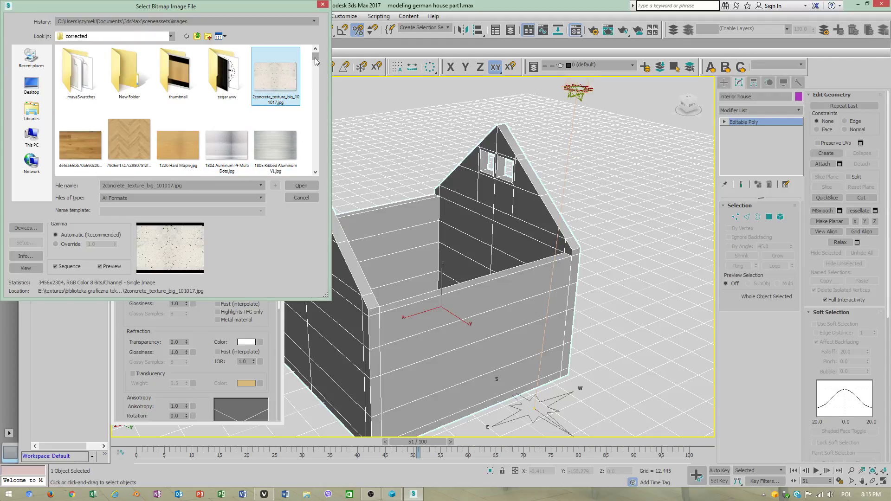
pyautogui.scroll(-3, 320, 125)
pyautogui.click(302, 186)
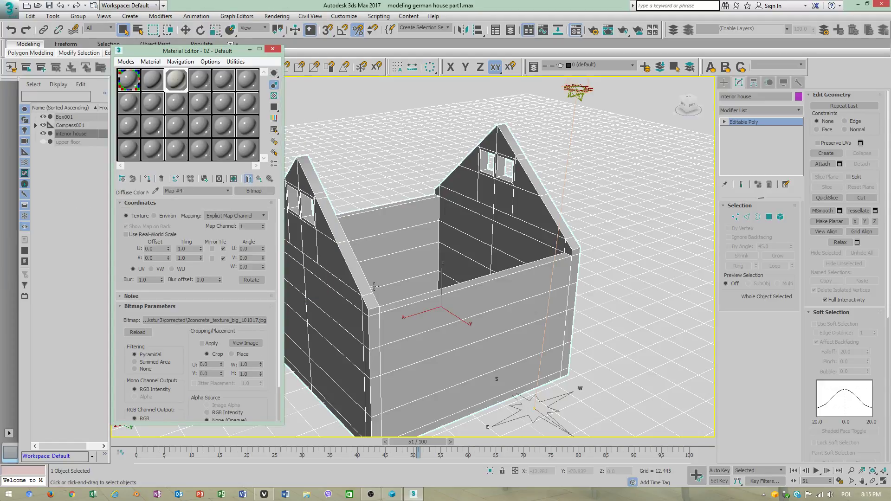
pyautogui.click(233, 178)
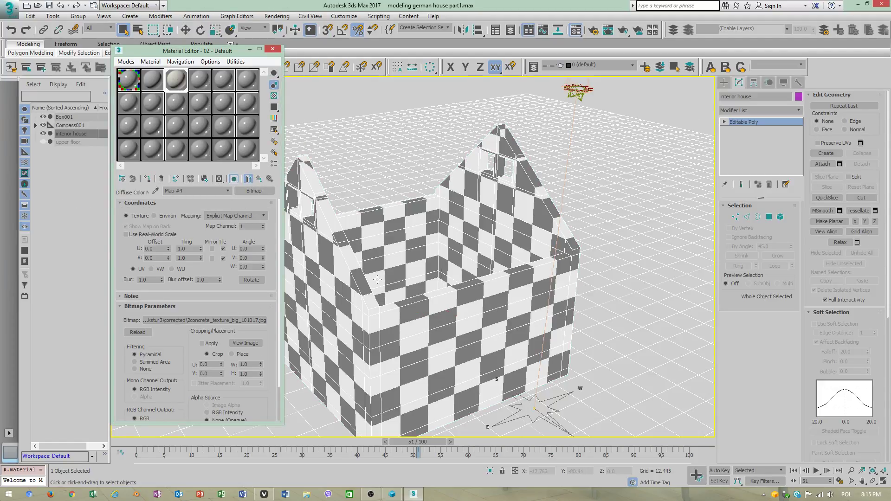
pyautogui.keyDown('alt'); pyautogui.moveTo(443, 296); pyautogui.dragTo(412, 275, button='middle'); pyautogui.keyUp('alt')
pyautogui.scroll(5, 413, 276)
pyautogui.scroll(-3, 487, 298)
pyautogui.keyDown('alt'); pyautogui.moveTo(507, 313); pyautogui.dragTo(468, 305, button='middle'); pyautogui.keyUp('alt')
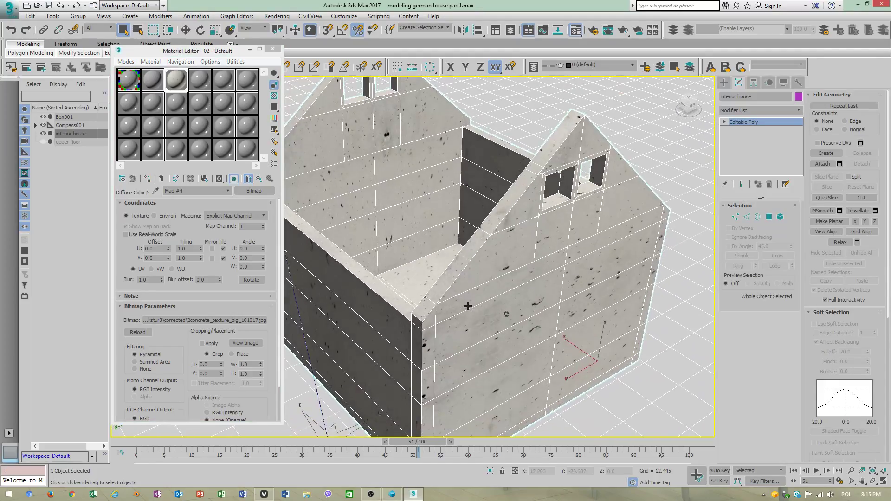
# Step: Put the concrete material into the material library under the name "concrete custom"
pyautogui.click(204, 179)
pyautogui.click(433, 282)
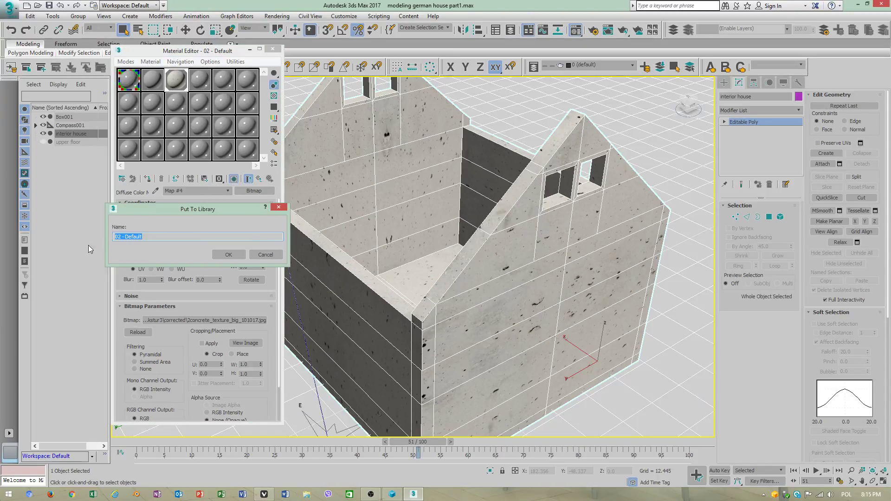
pyautogui.write('concrete custom')
pyautogui.click(229, 255)
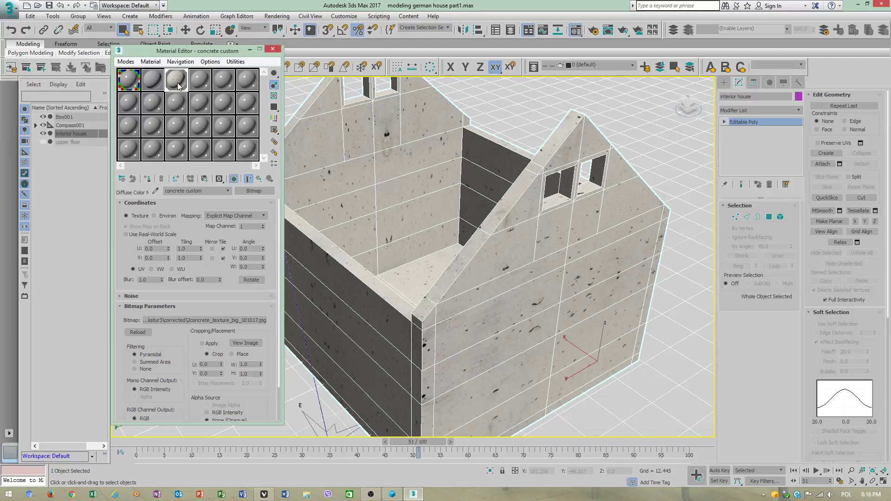
# Step: Reset the Material Editor's sample slots
pyautogui.click(234, 61)
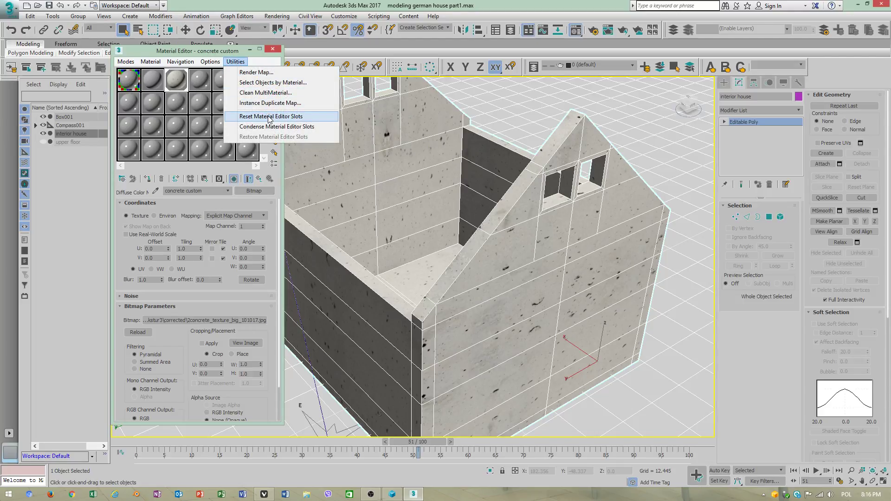
pyautogui.click(179, 82)
pyautogui.click(219, 62)
pyautogui.moveTo(229, 63)
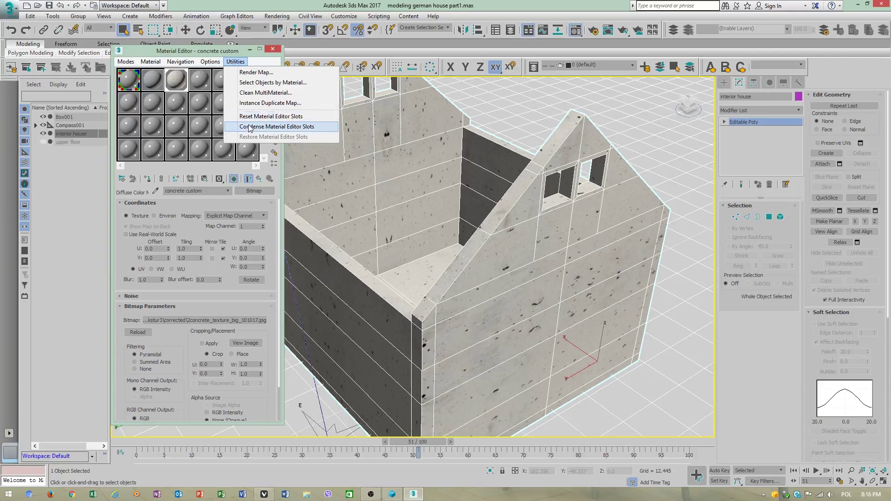
pyautogui.click(270, 116)
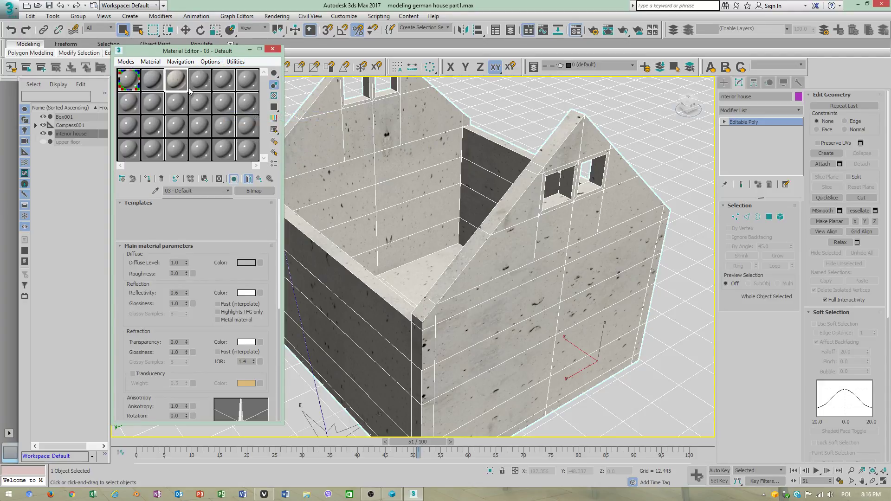
# Step: Apply the Pearl Finish template to the Arch & Design material in the second sample slot
pyautogui.click(153, 82)
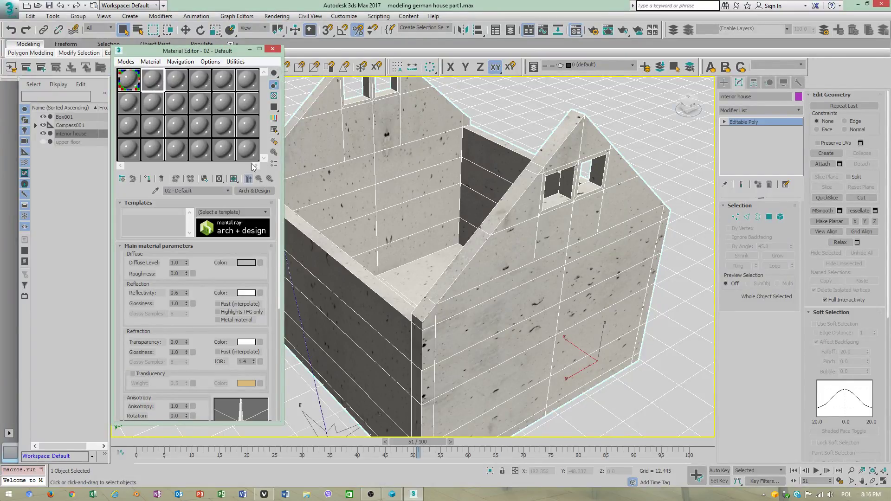
pyautogui.click(266, 216)
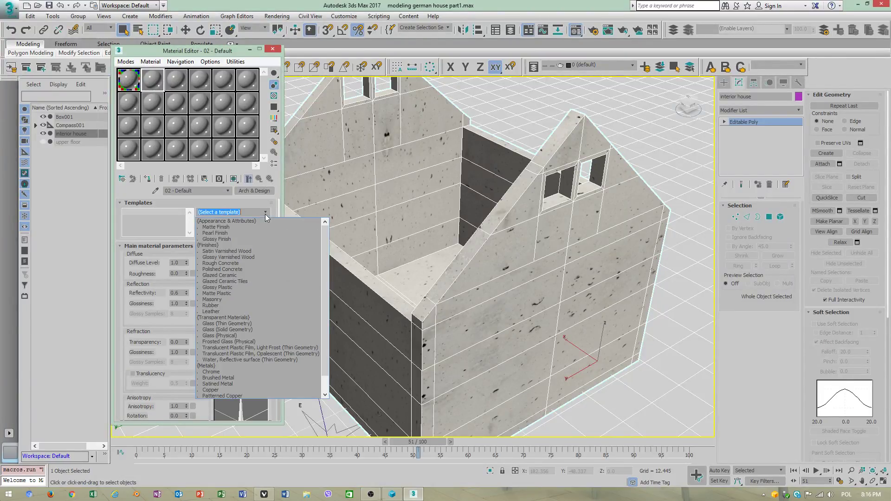
pyautogui.click(218, 233)
# Step: Look through the scene materials and temporary library in the Material/Map Browser, and close it
pyautogui.click(151, 61)
pyautogui.click(160, 73)
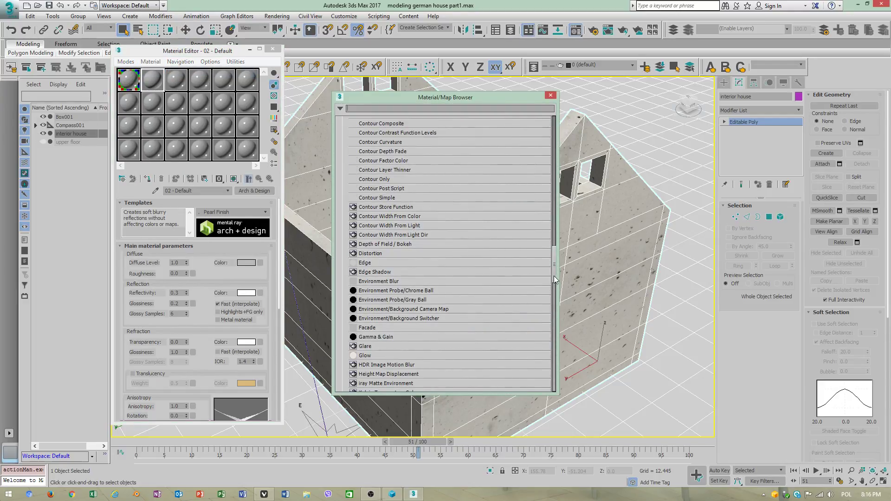
pyautogui.moveTo(554, 276); pyautogui.dragTo(563, 392)
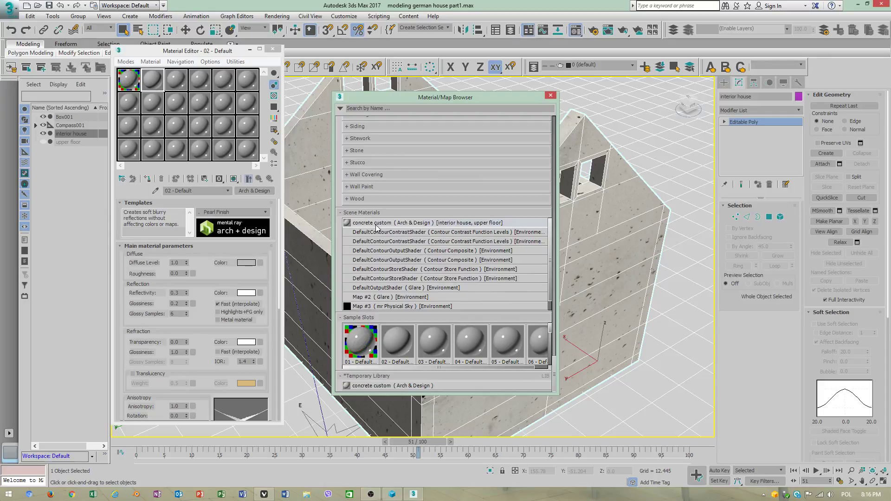
pyautogui.click(551, 96)
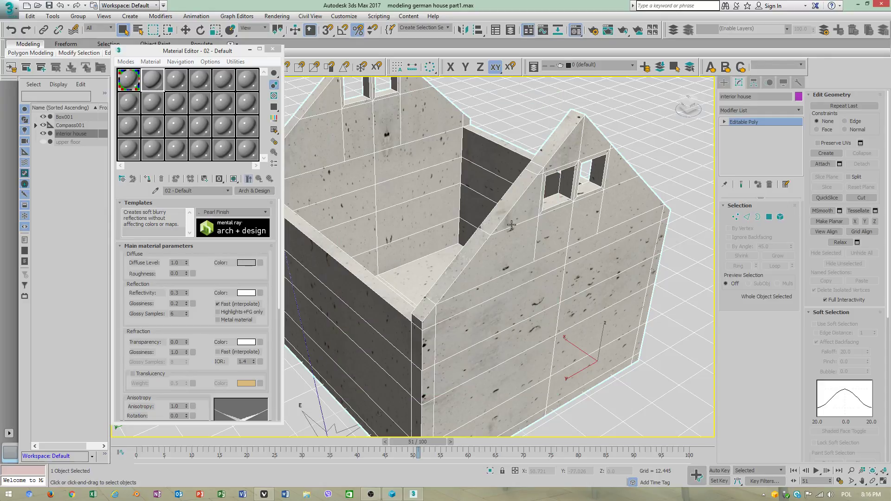
# Step: Examine the folder locations in the Configure System Paths dialog and cancel it
pyautogui.keyDown('alt'); pyautogui.moveTo(538, 245); pyautogui.dragTo(417, 205, button='middle'); pyautogui.keyUp('alt')
pyautogui.click(343, 17)
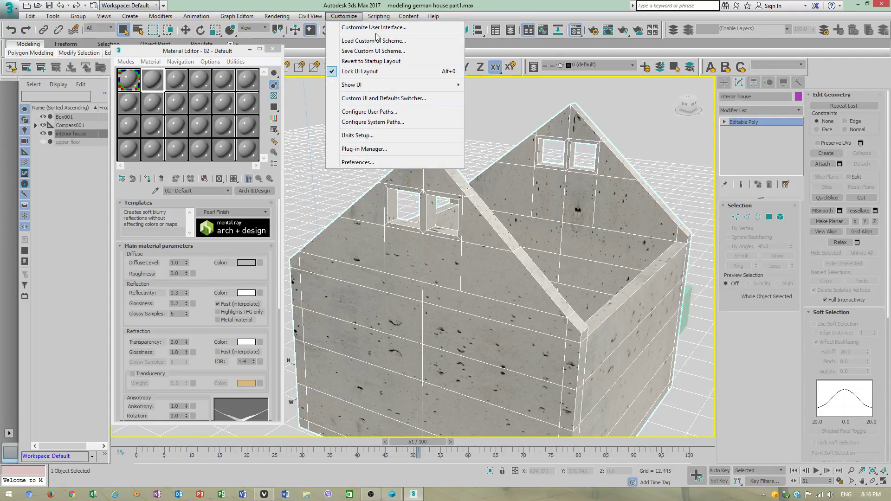
pyautogui.moveTo(383, 16)
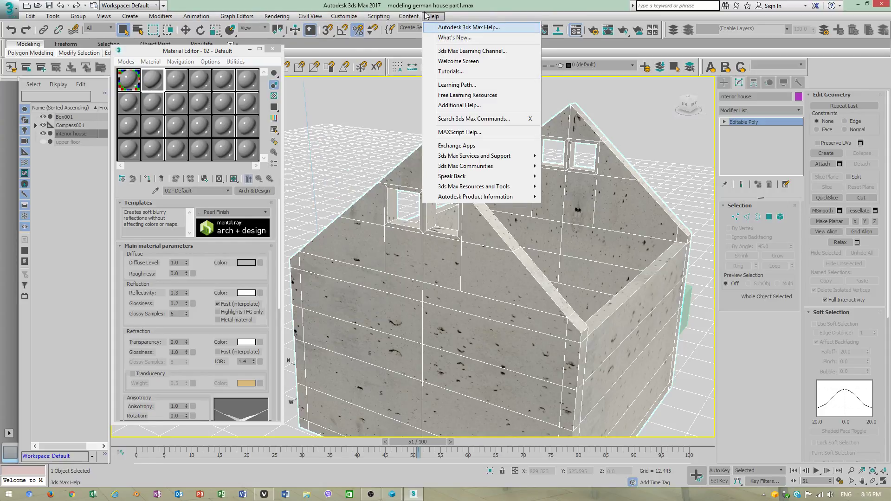
pyautogui.moveTo(413, 18)
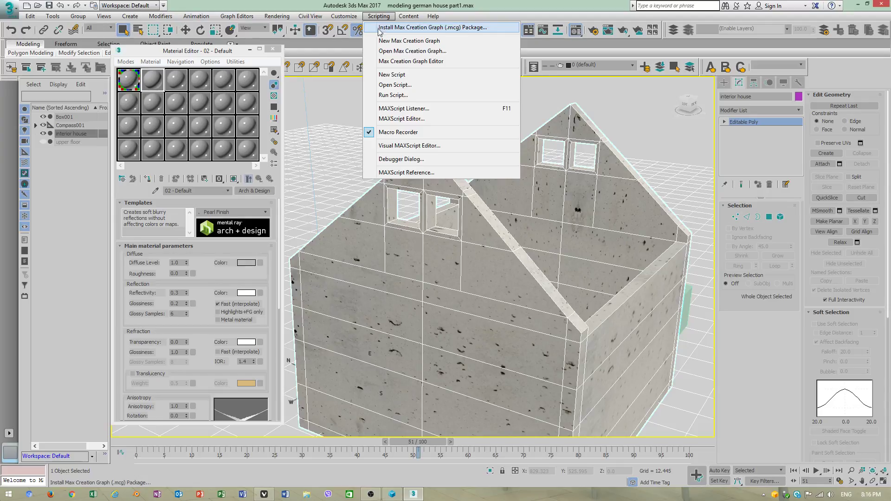
pyautogui.moveTo(344, 17)
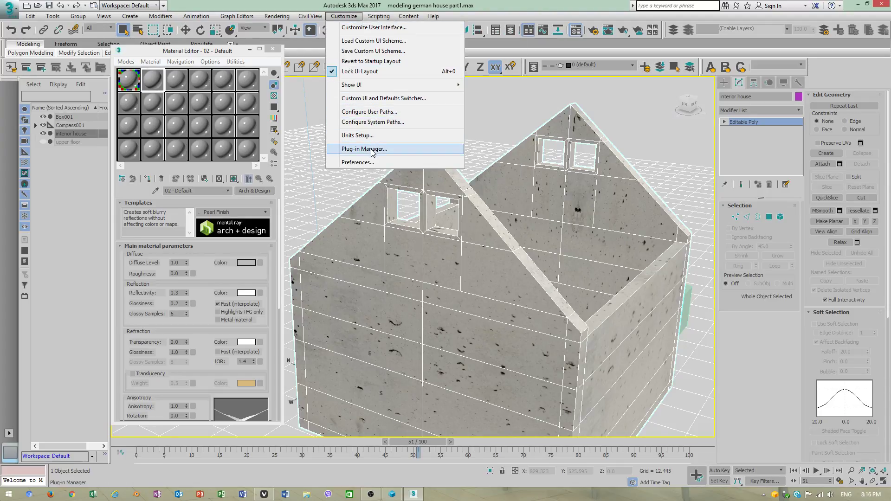
pyautogui.moveTo(300, 17)
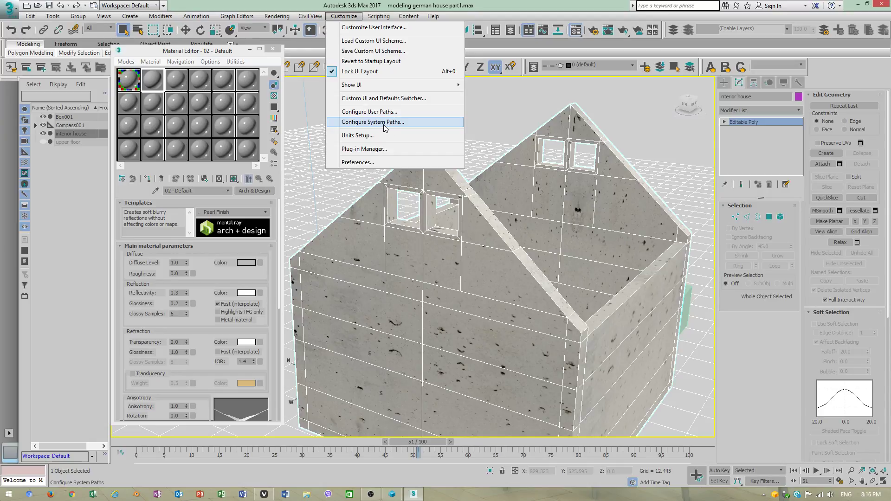
pyautogui.click(384, 122)
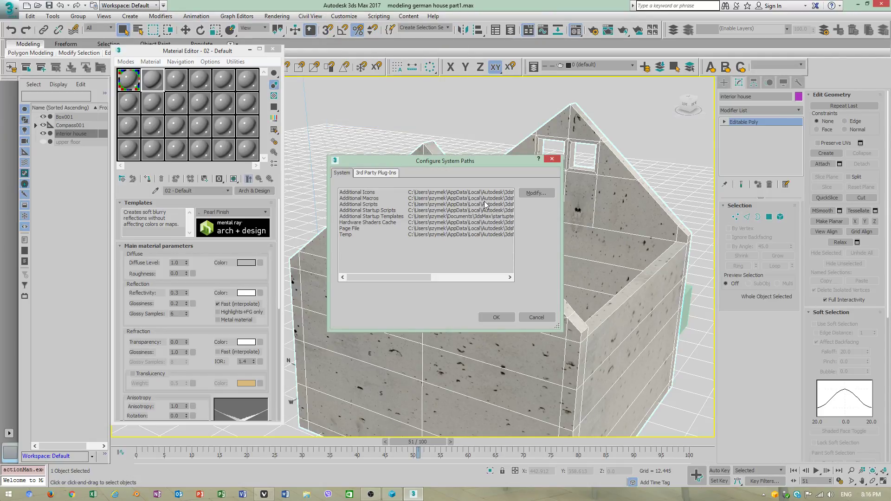
pyautogui.moveTo(387, 277); pyautogui.dragTo(358, 278)
pyautogui.click(359, 175)
pyautogui.click(344, 175)
pyautogui.click(537, 194)
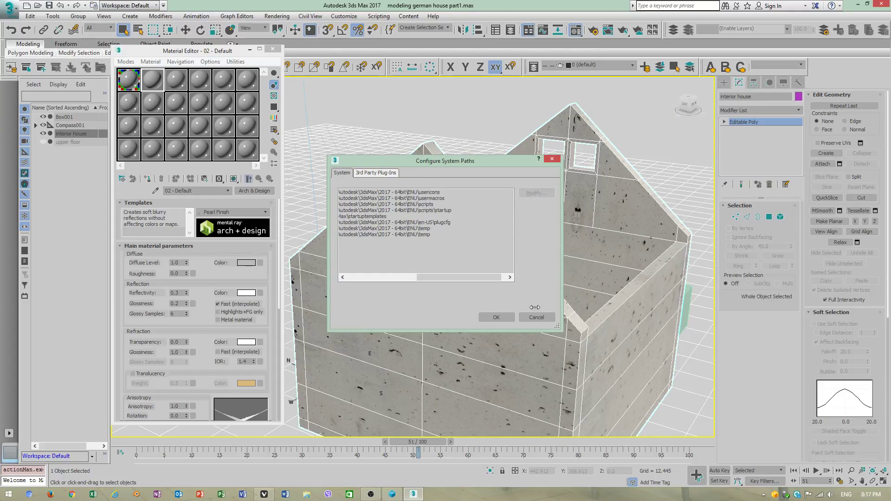
pyautogui.click(537, 317)
# Step: Start adding an external files path in Configure User Paths and browse to E:\3ds max 2017 new catalog models
pyautogui.click(310, 16)
pyautogui.moveTo(344, 16)
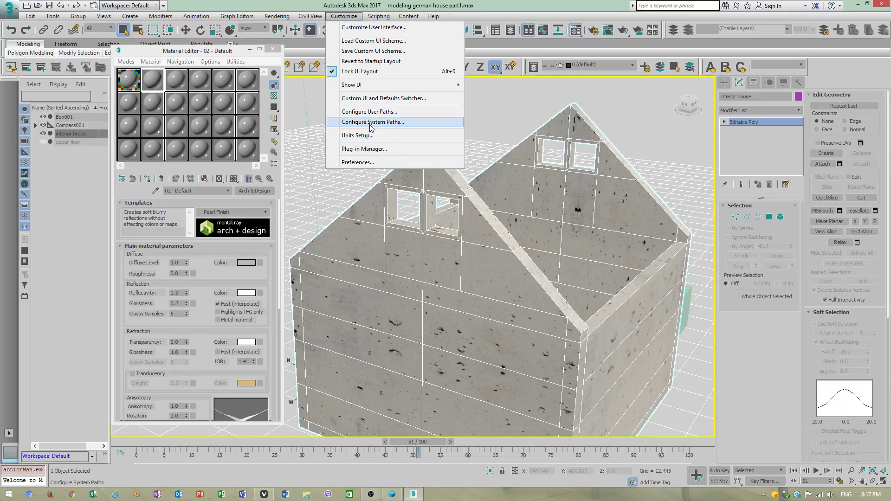
pyautogui.click(372, 112)
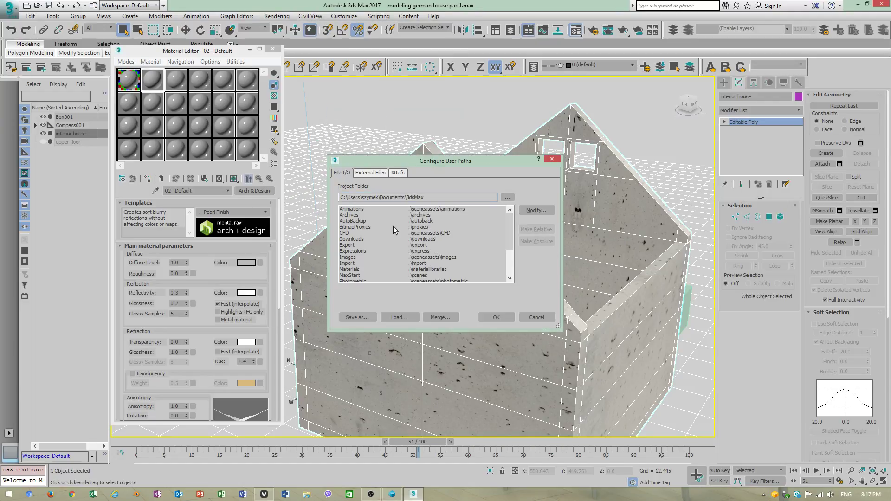
pyautogui.click(371, 174)
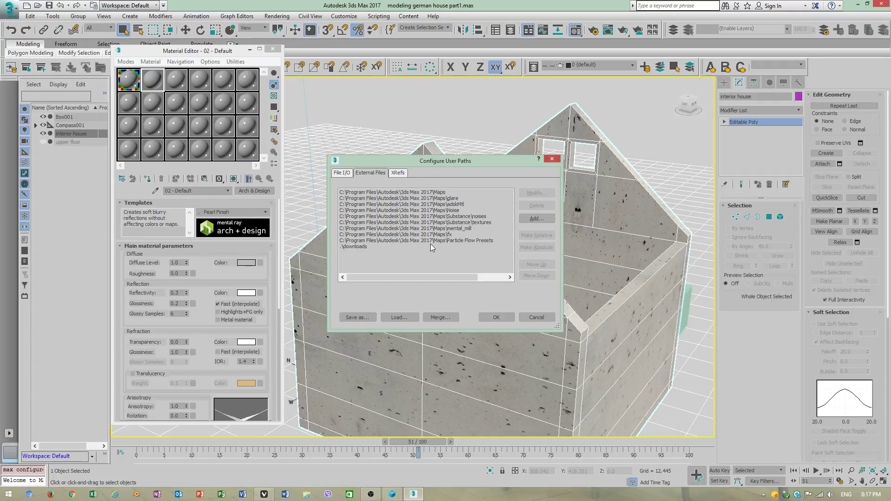
pyautogui.click(534, 225)
pyautogui.click(360, 291)
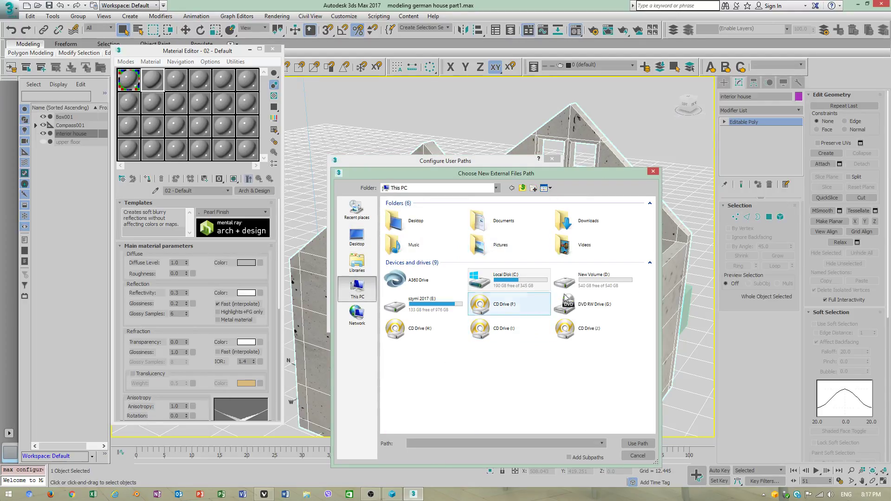
pyautogui.doubleClick(457, 302)
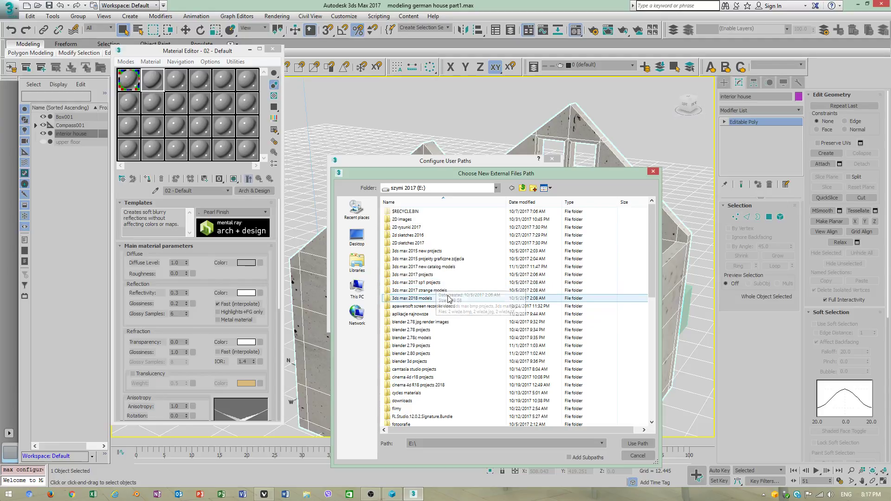
pyautogui.doubleClick(438, 266)
# Step: Create a new folder named "german houise" inside 3ds max 2017 new catalog models
pyautogui.rightClick(449, 253)
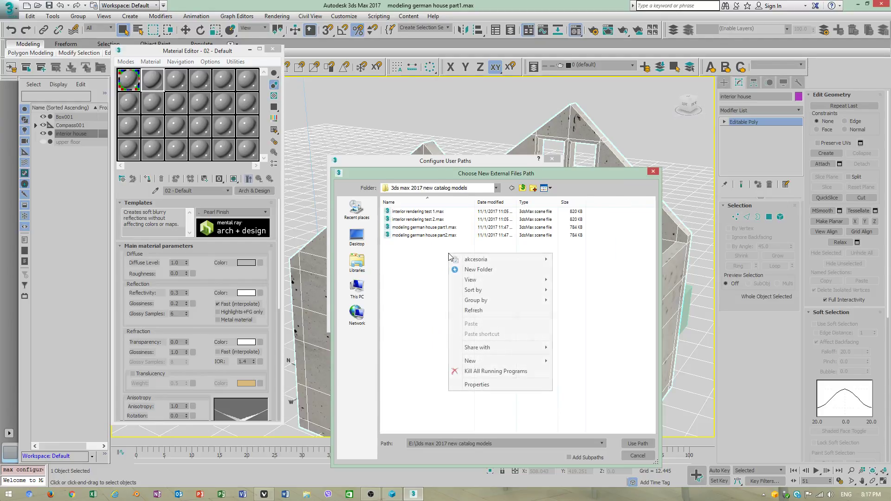
pyautogui.moveTo(487, 361)
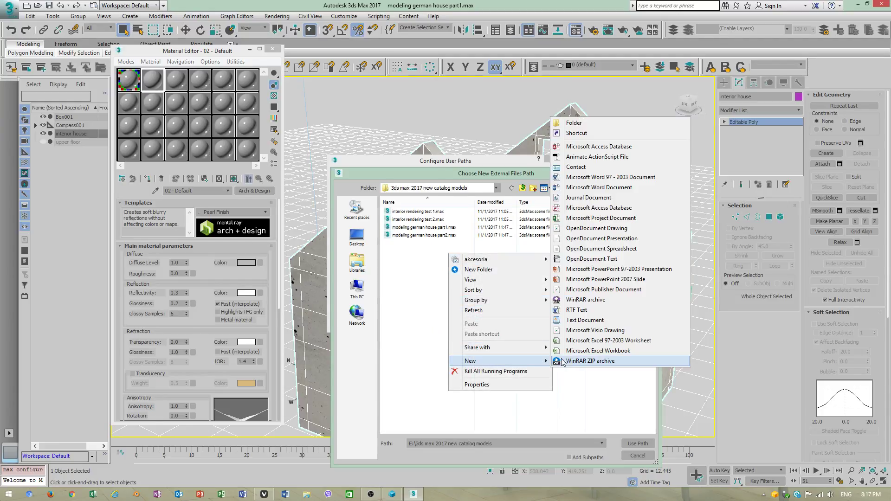
pyautogui.click(574, 123)
pyautogui.write('german h')
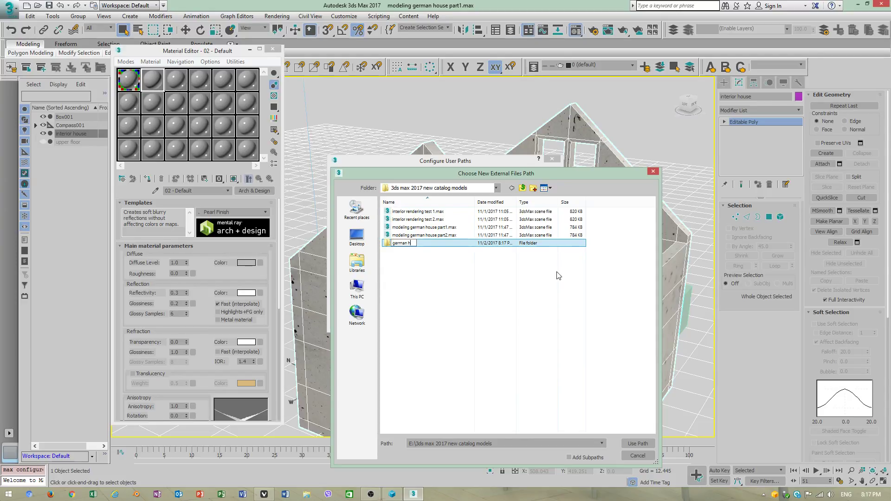
pyautogui.write('ouse')
pyautogui.press('Return')
pyautogui.press('Return')
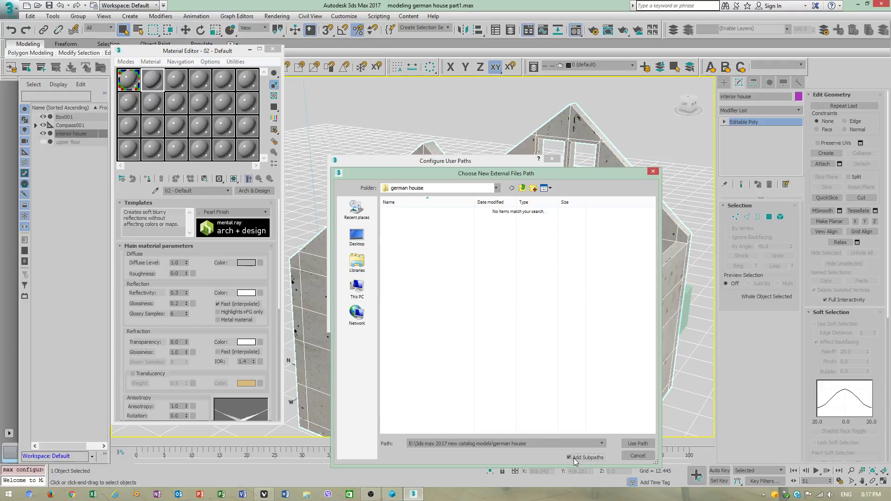
# Step: Add the german houise folder with its subpaths as an external files path and accept the user paths
pyautogui.click(634, 445)
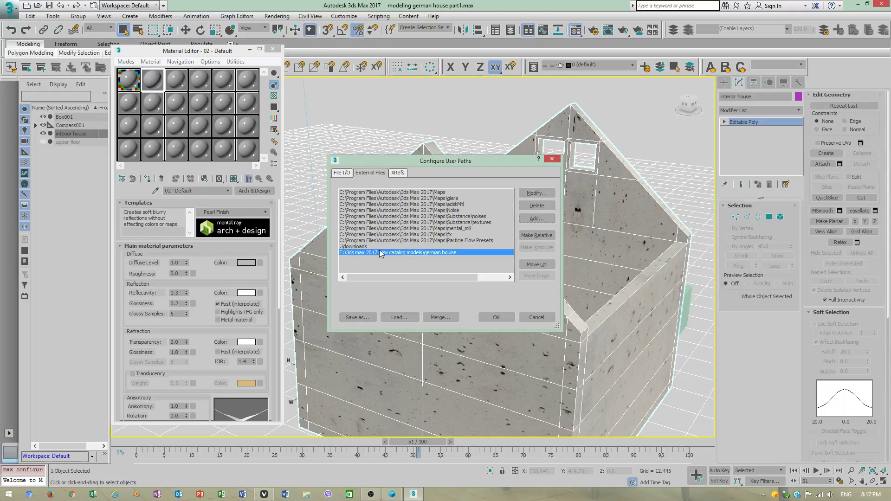
pyautogui.click(496, 320)
# Step: Load the Resource Collector utility and enable Include MAX File and Update Materials
pyautogui.click(755, 85)
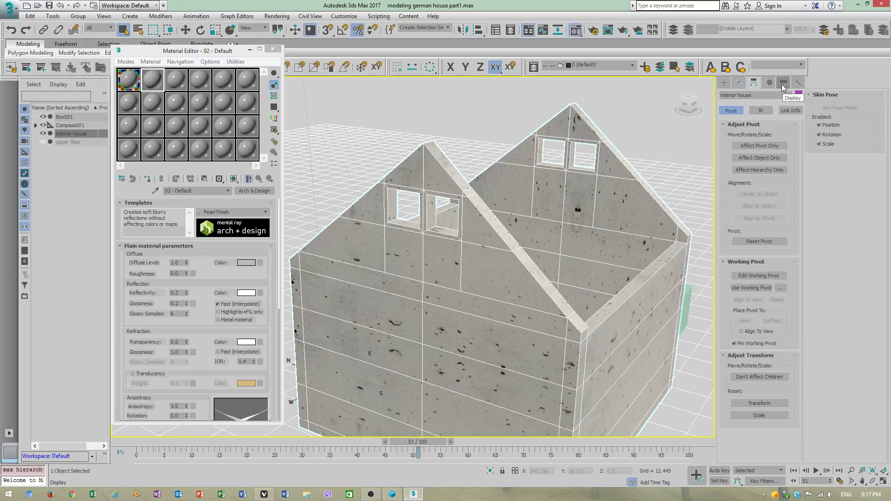
pyautogui.click(798, 82)
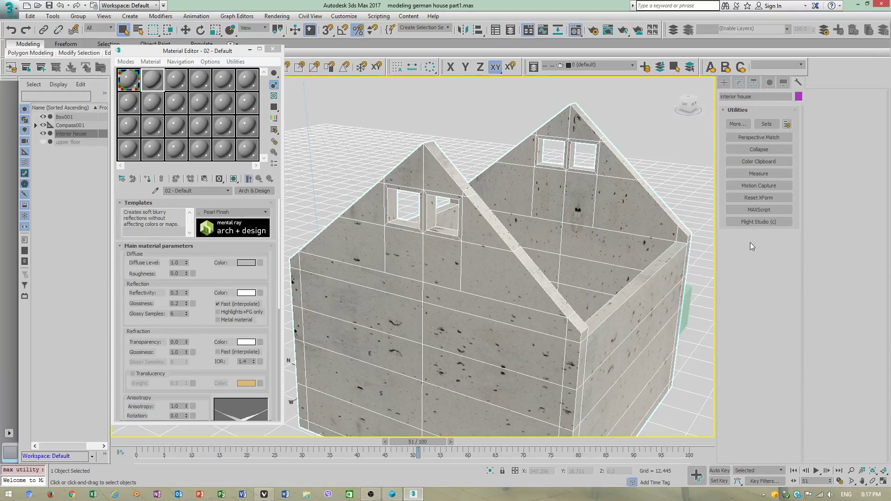
pyautogui.click(738, 124)
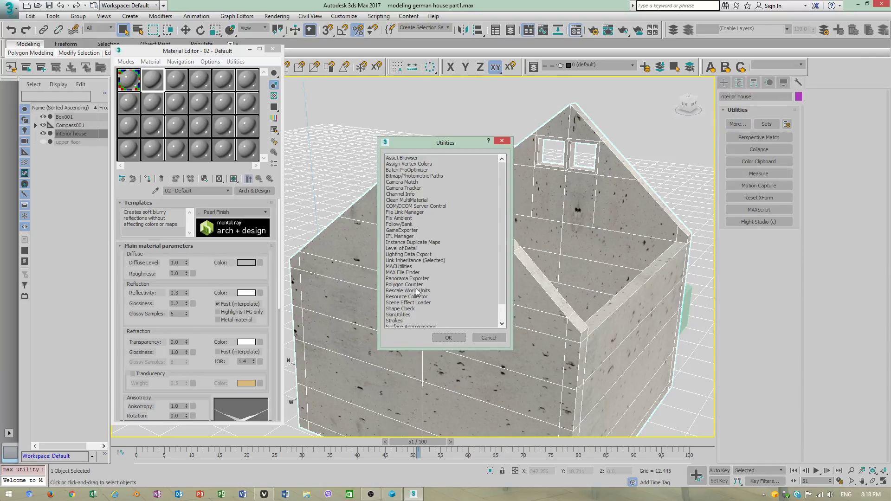
pyautogui.doubleClick(402, 297)
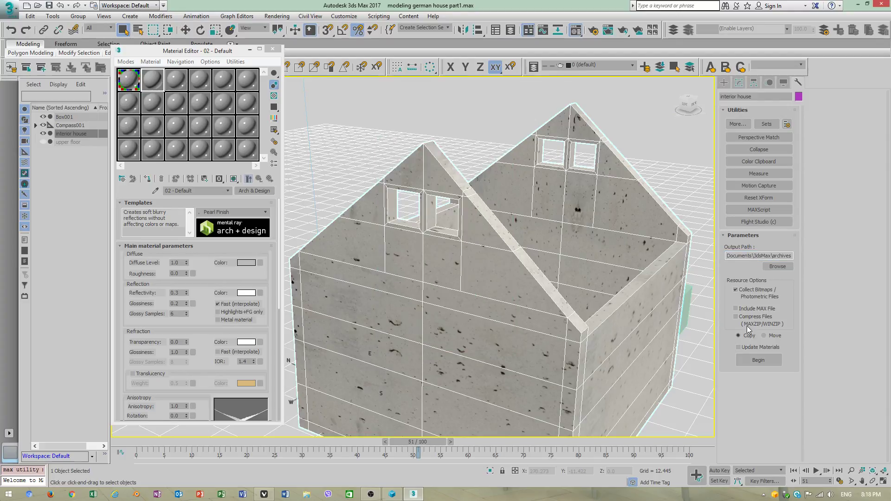
pyautogui.click(737, 309)
# Step: Set the Resource Collector output path to E:\3ds max 2017 new catalog models\german houise and start collecting the files
pyautogui.click(777, 269)
pyautogui.click(27, 121)
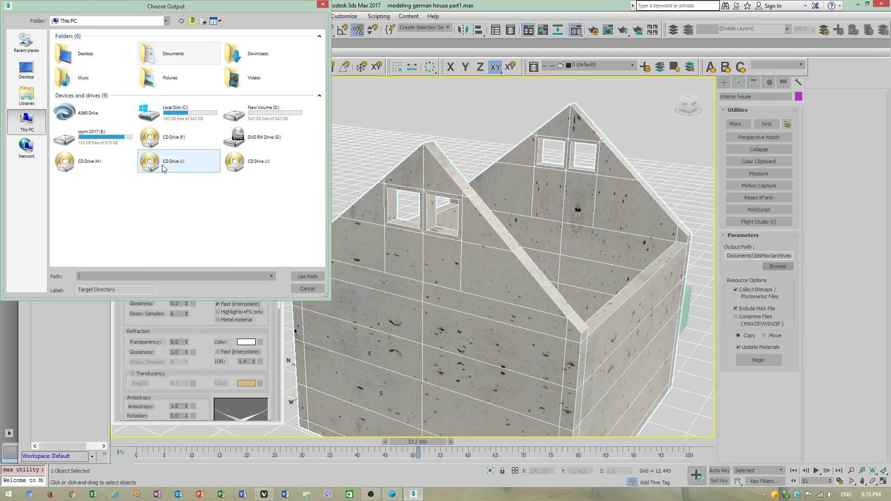
pyautogui.doubleClick(102, 141)
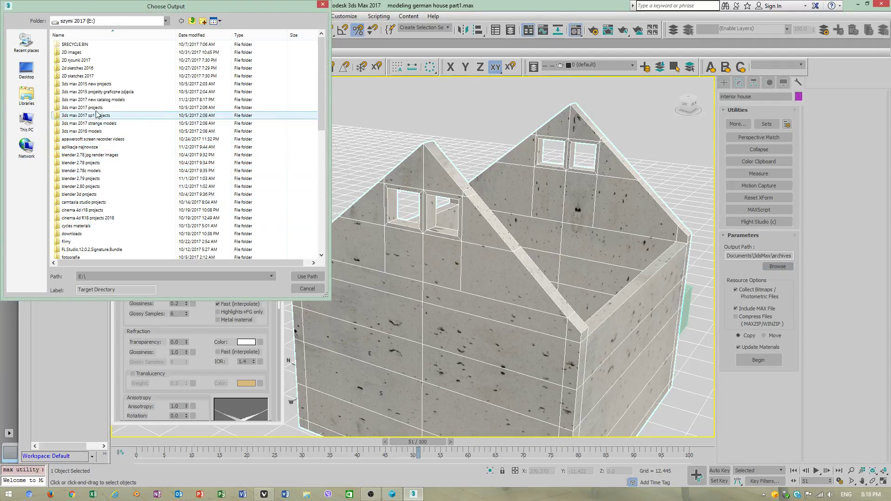
pyautogui.doubleClick(118, 100)
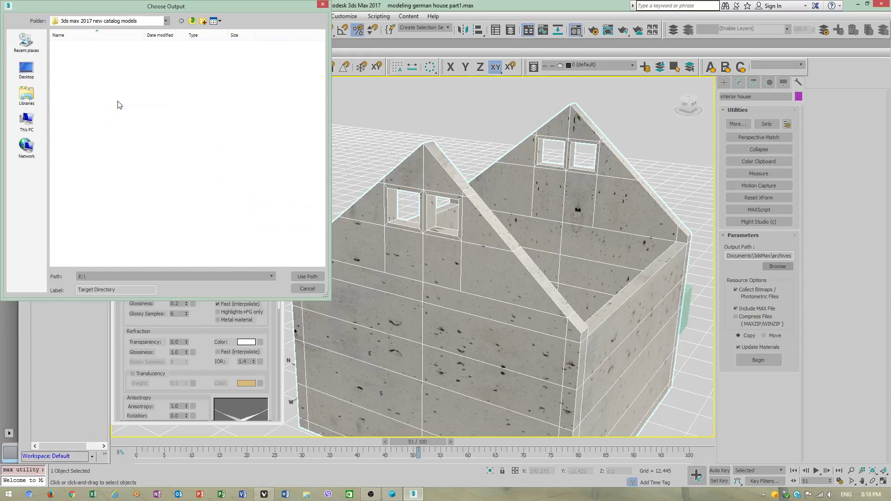
pyautogui.click(84, 44)
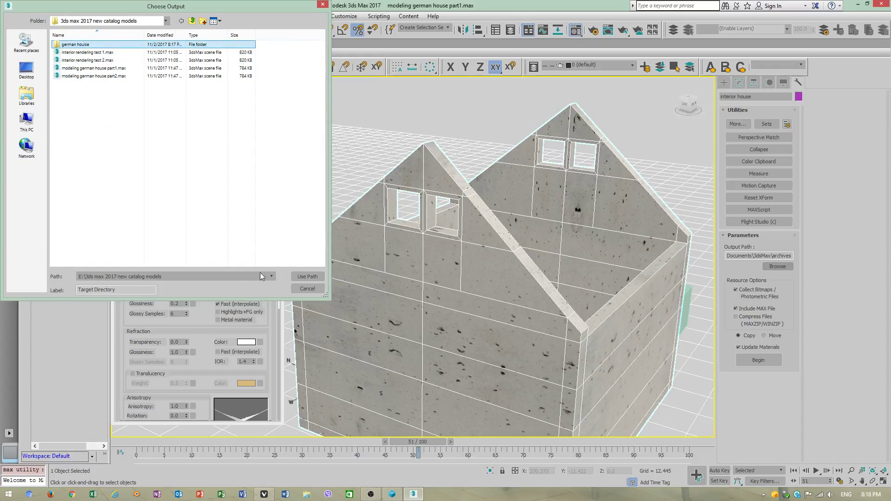
pyautogui.click(307, 277)
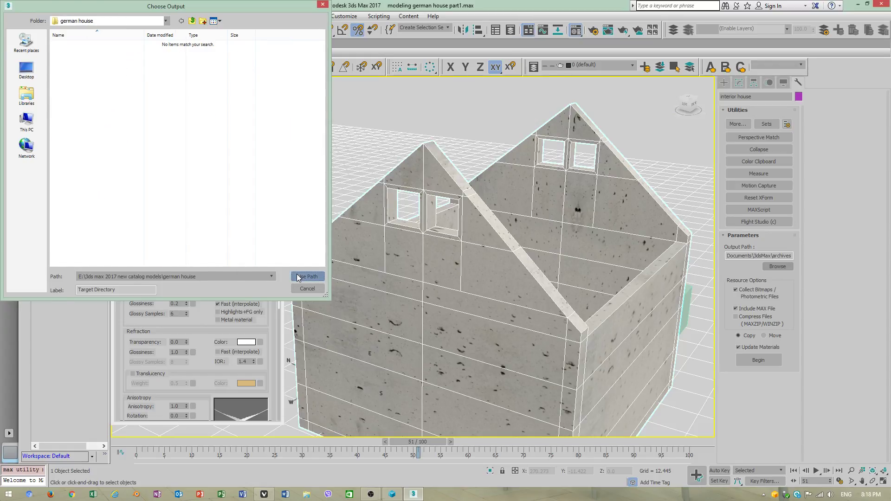
pyautogui.click(292, 277)
pyautogui.click(755, 363)
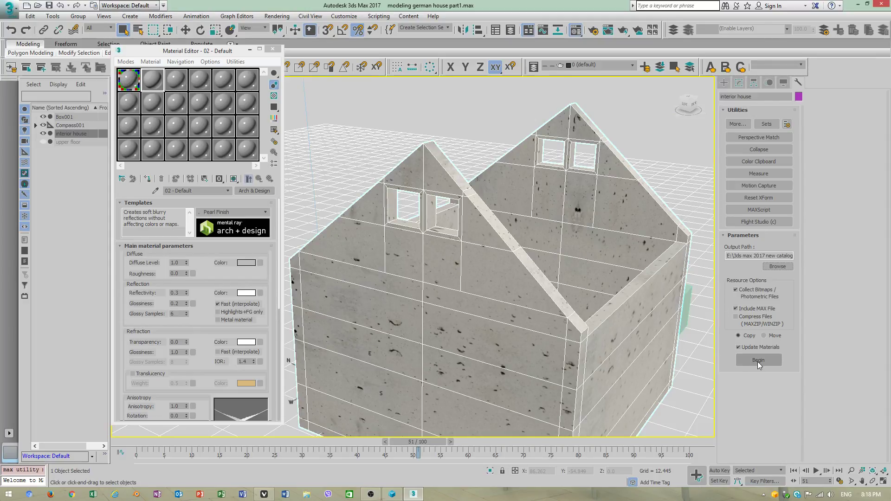
pyautogui.click(760, 364)
# Step: Check the collected scene and texture files in the german houise folder in File Explorer, and return to the 3ds Max scene
pyautogui.click(8, 495)
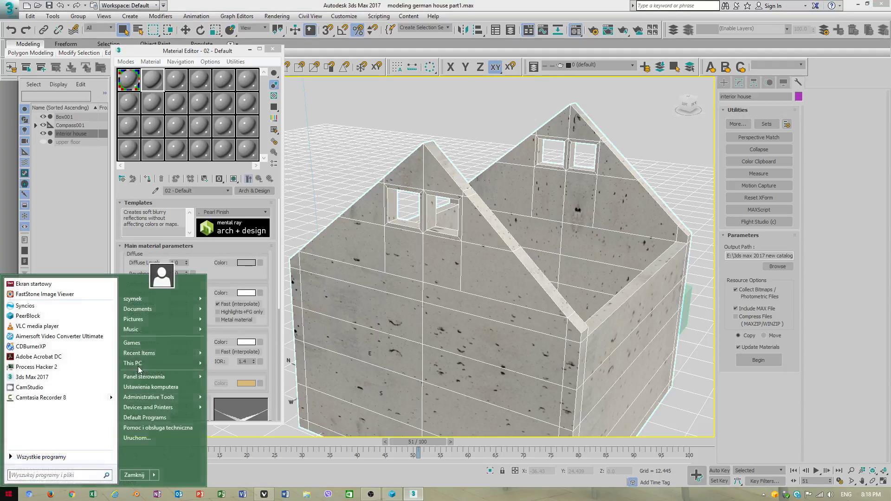
pyautogui.doubleClick(158, 365)
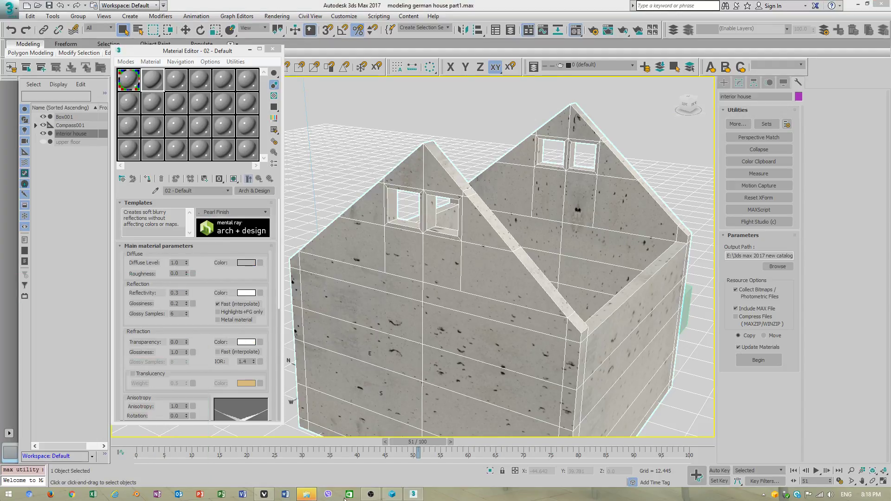
pyautogui.click(307, 494)
pyautogui.doubleClick(700, 281)
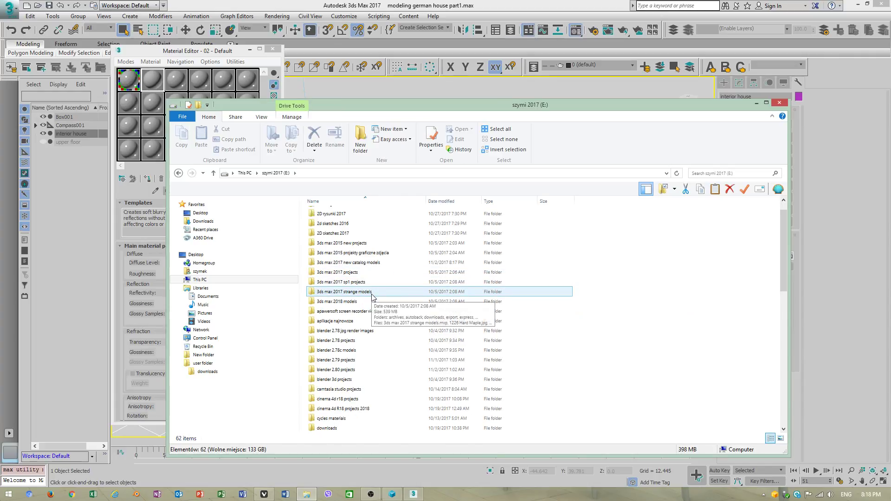
pyautogui.doubleClick(364, 263)
pyautogui.doubleClick(337, 214)
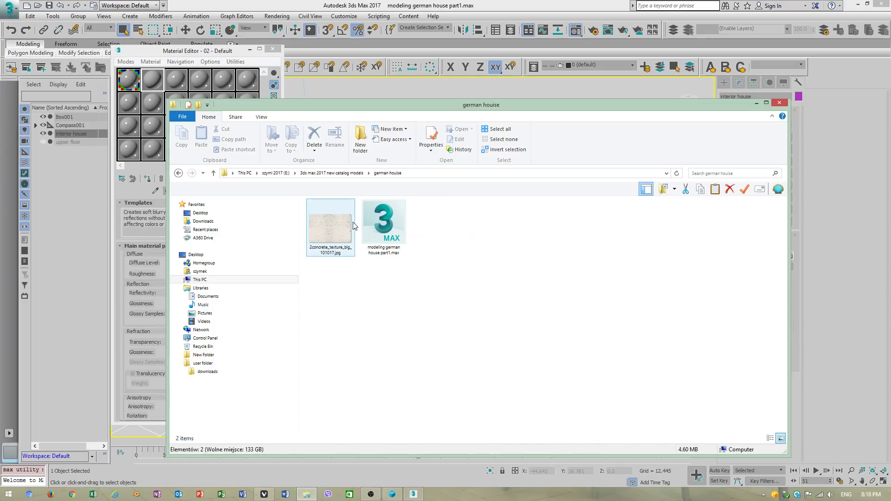
pyautogui.click(758, 103)
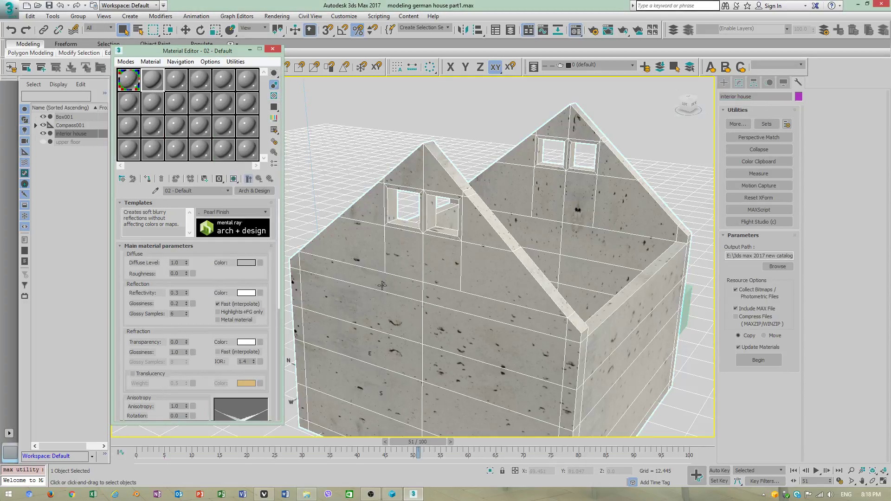
# Step: Save the scene and set the project folder in the user paths to E:\3ds max 2017 new catalog models
pyautogui.click(49, 6)
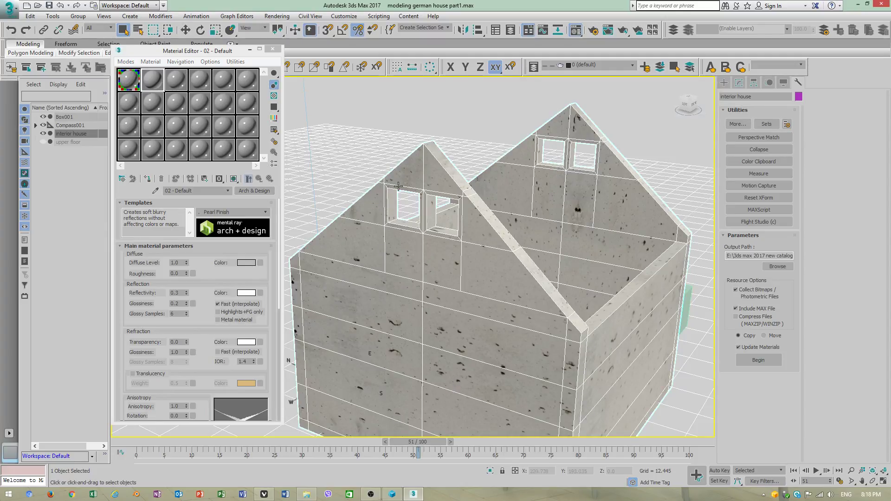
pyautogui.keyDown('alt'); pyautogui.moveTo(456, 286); pyautogui.dragTo(441, 218, button='middle'); pyautogui.keyUp('alt')
pyautogui.click(344, 17)
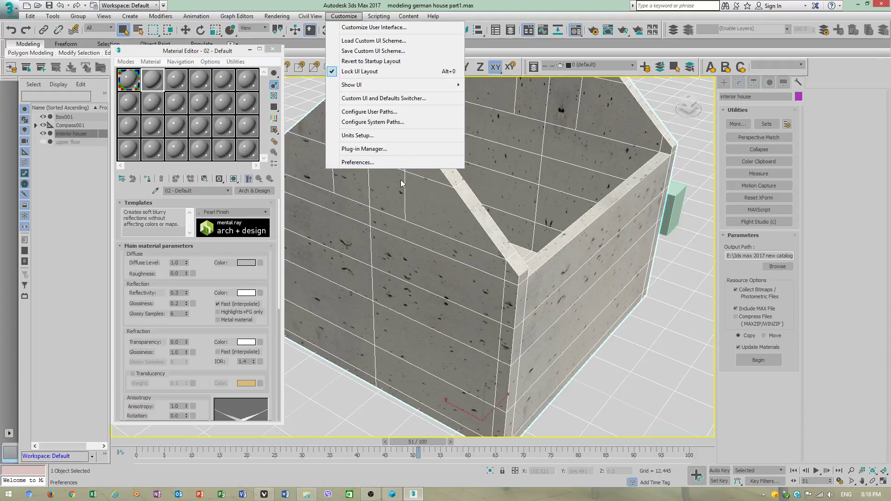
pyautogui.click(388, 112)
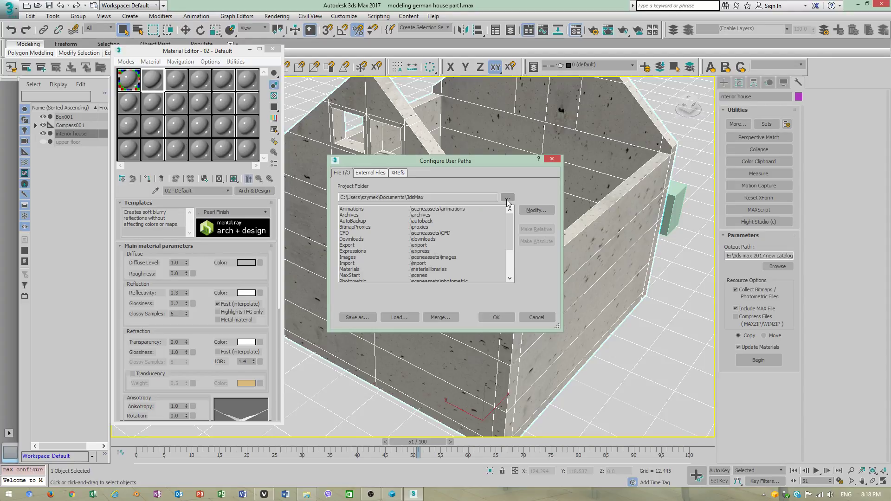
pyautogui.click(507, 198)
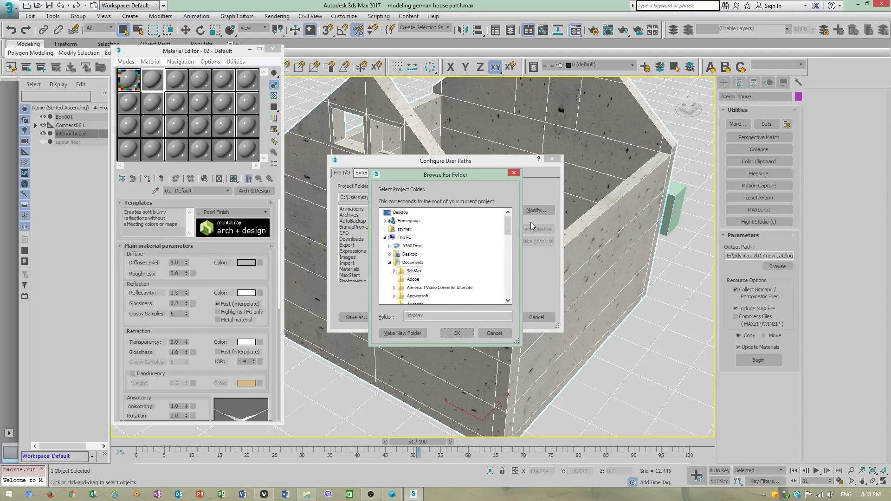
pyautogui.click(390, 262)
pyautogui.scroll(-2, 393, 272)
pyautogui.click(391, 271)
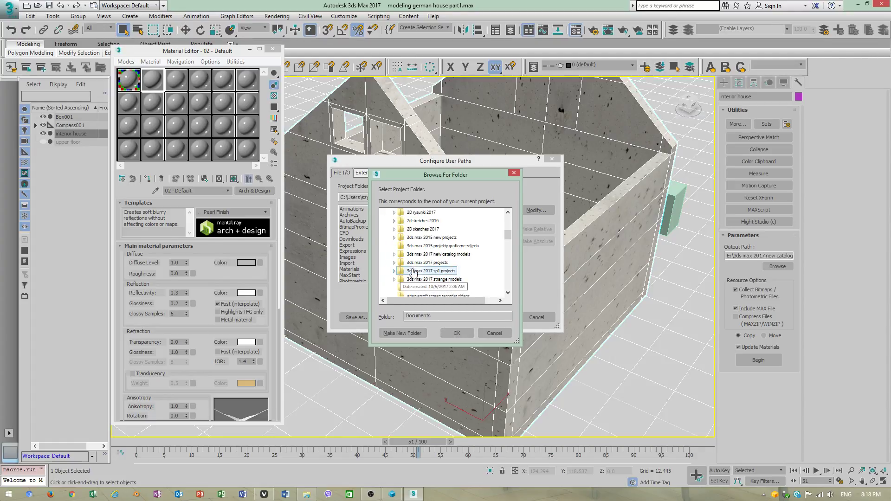
pyautogui.doubleClick(457, 260)
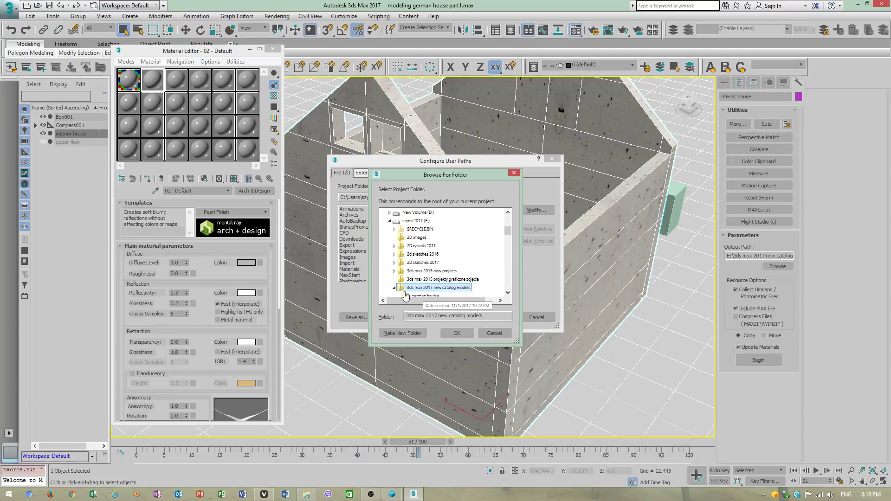
pyautogui.click(433, 272)
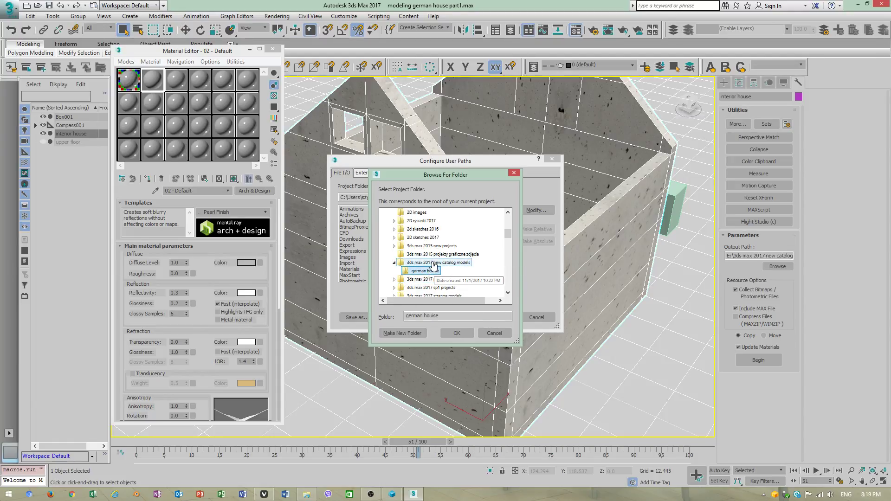
pyautogui.click(434, 264)
pyautogui.click(454, 332)
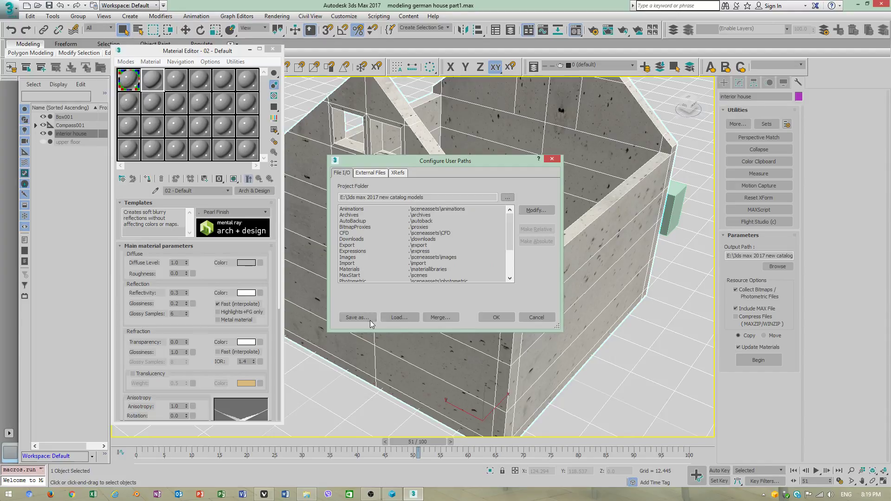
# Step: Save the path configuration as szy1 in the 3ds max 2017 new catalog models folder on drive E
pyautogui.click(366, 319)
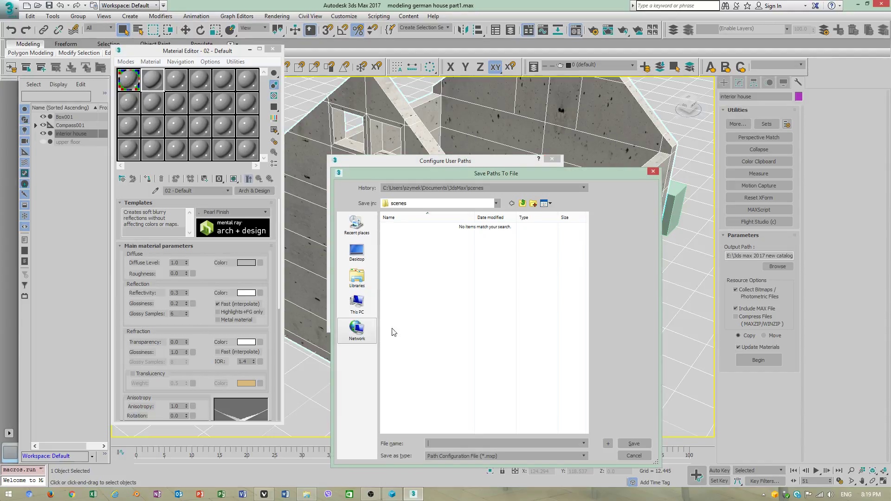
pyautogui.click(357, 302)
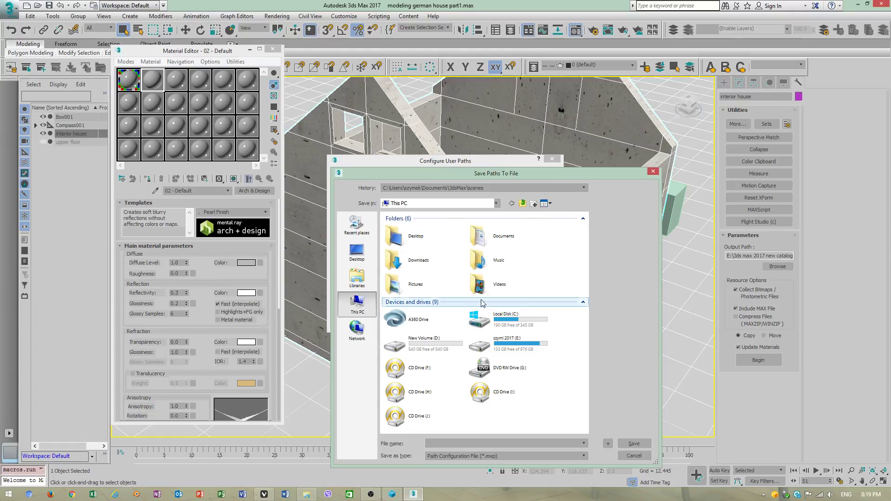
pyautogui.doubleClick(501, 345)
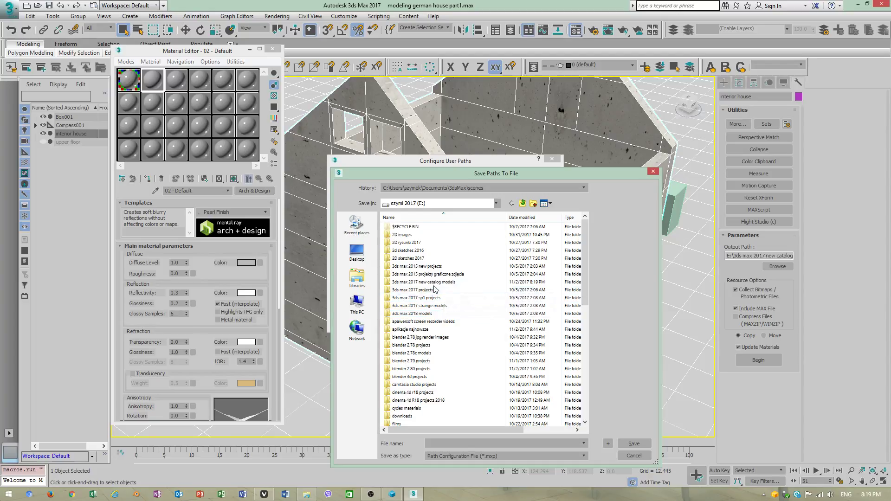
pyautogui.doubleClick(444, 282)
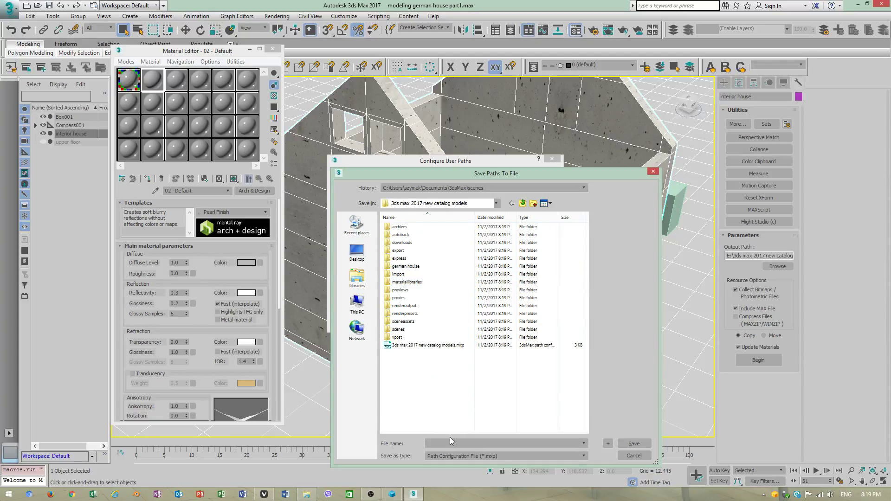
pyautogui.click(635, 445)
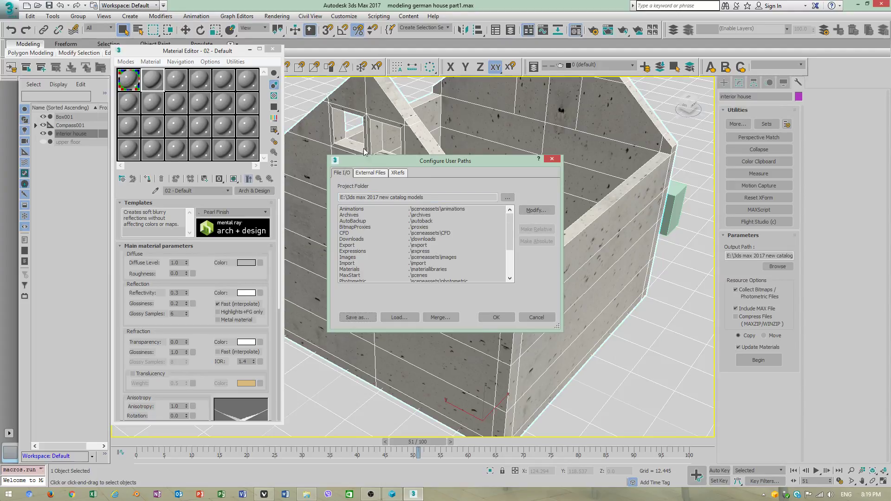
# Step: Review the external files and XRefs paths, and accept the user path configuration
pyautogui.click(377, 174)
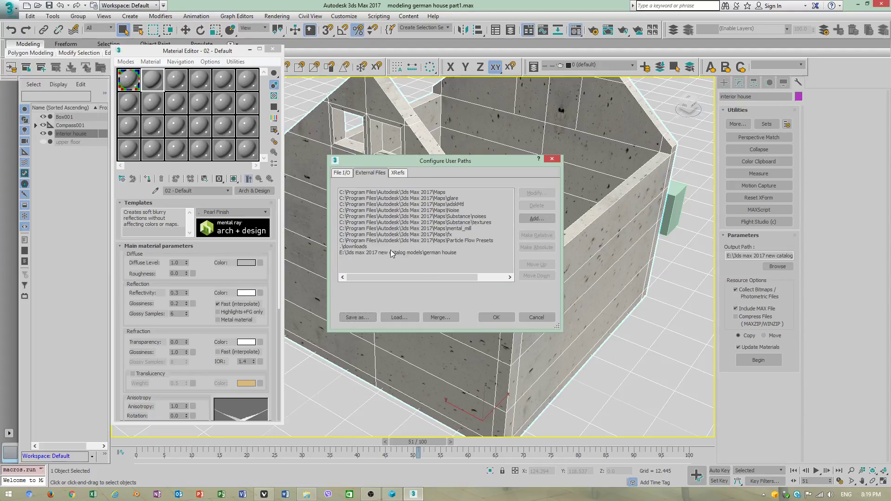
pyautogui.click(343, 175)
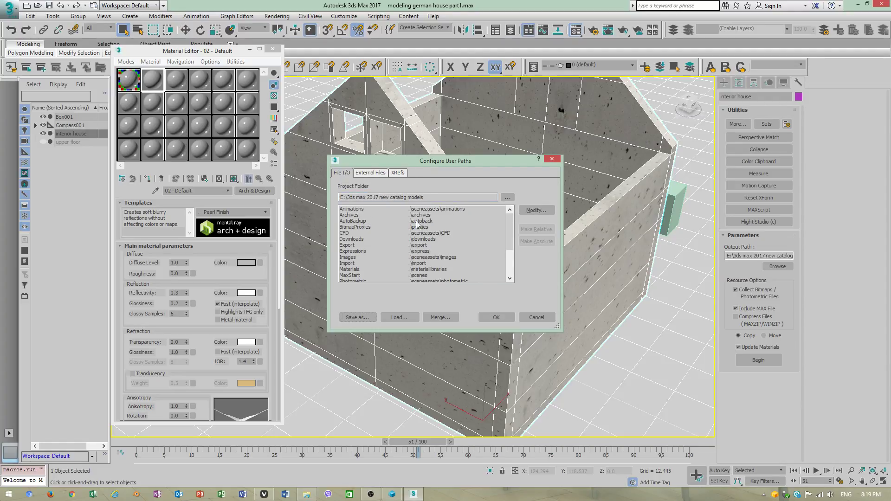
pyautogui.click(369, 176)
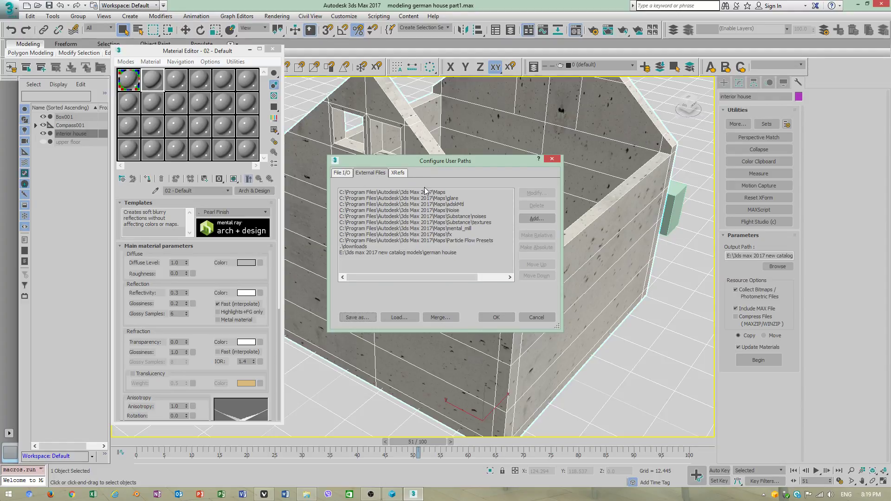
pyautogui.click(400, 173)
pyautogui.click(380, 174)
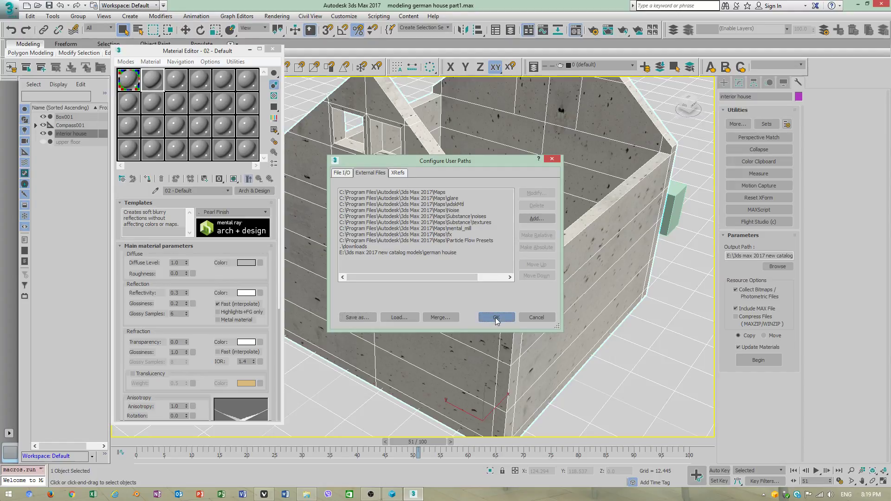
pyautogui.click(496, 318)
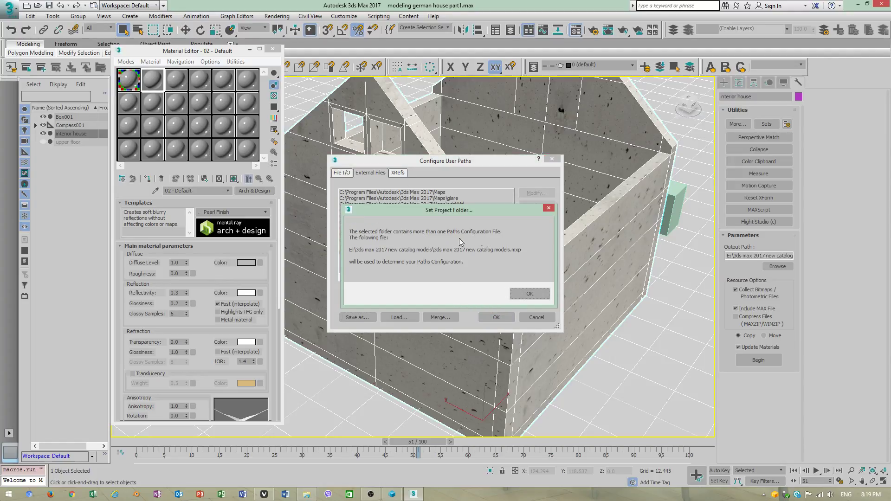
pyautogui.click(526, 293)
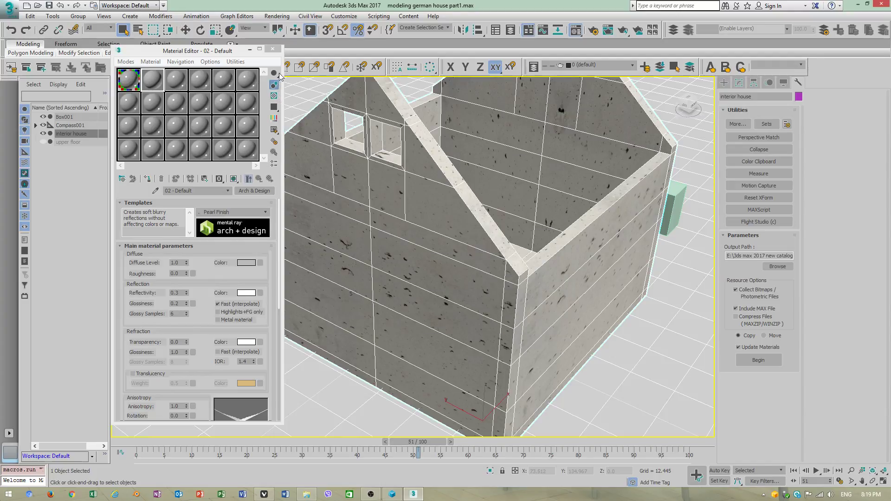
# Step: Close the Material Editor, and hold the scene state and fetch it back
pyautogui.click(275, 49)
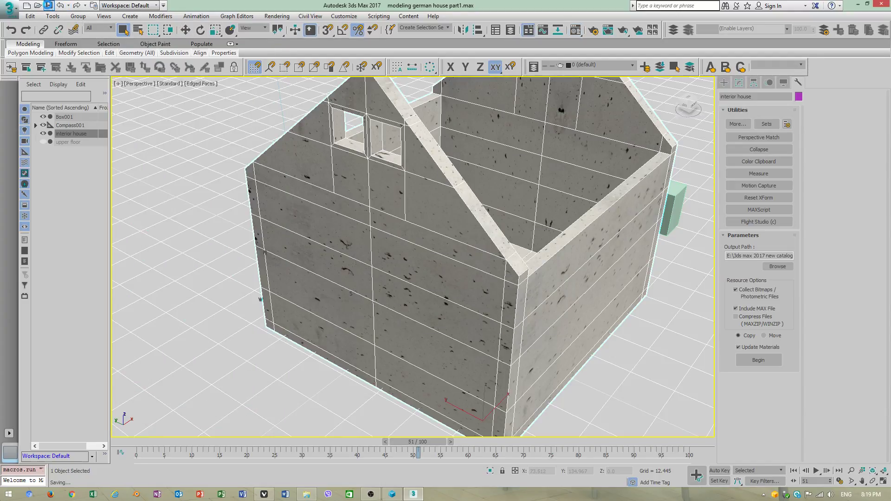
pyautogui.click(30, 16)
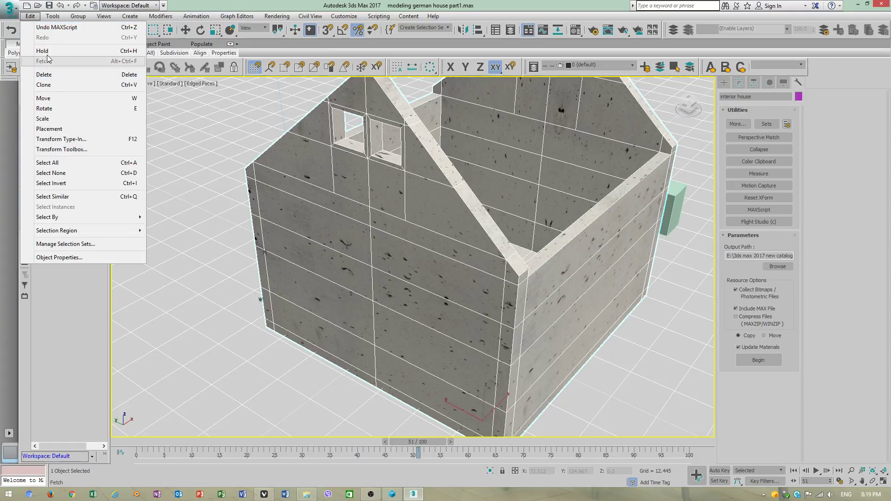
pyautogui.click(43, 51)
pyautogui.click(31, 16)
pyautogui.click(43, 61)
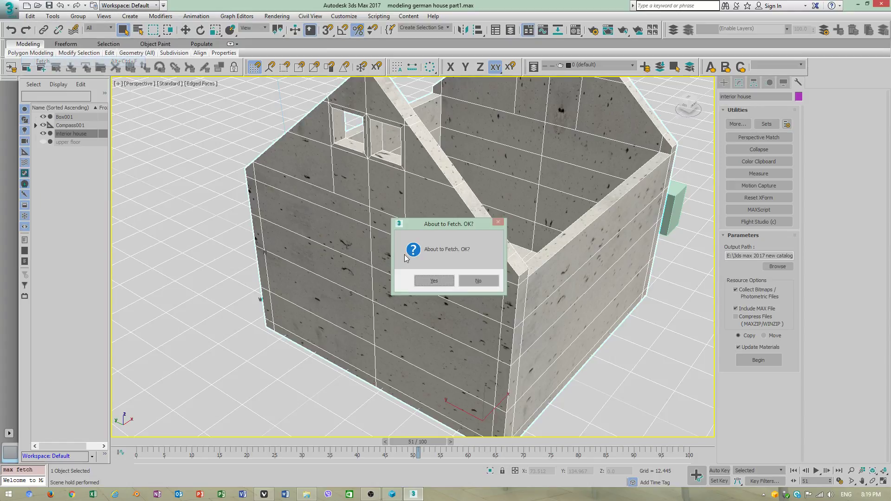
pyautogui.click(433, 281)
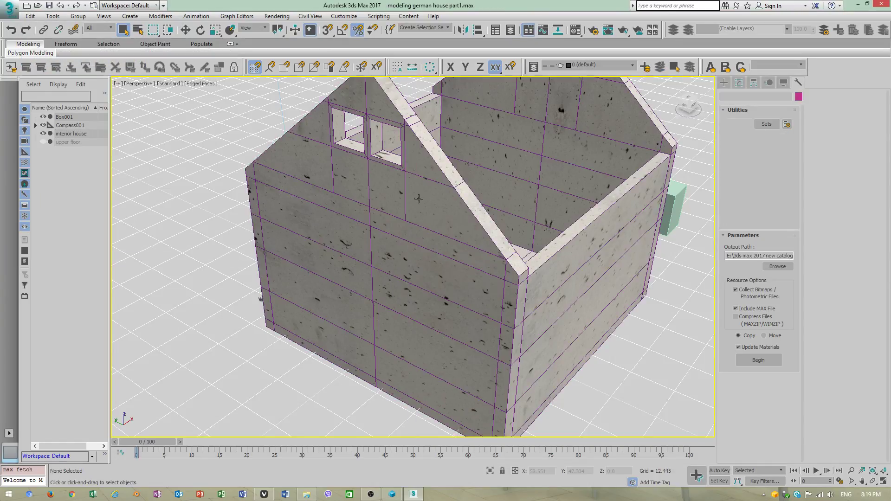
pyautogui.click(11, 31)
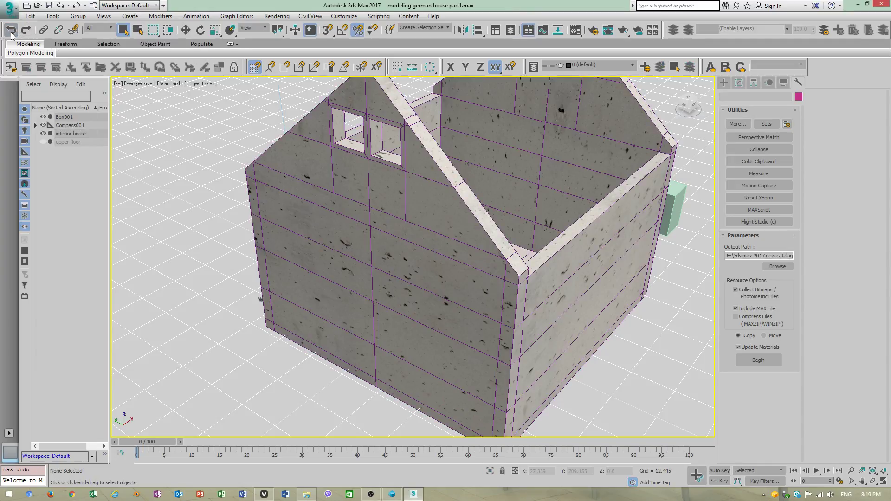
pyautogui.click(25, 30)
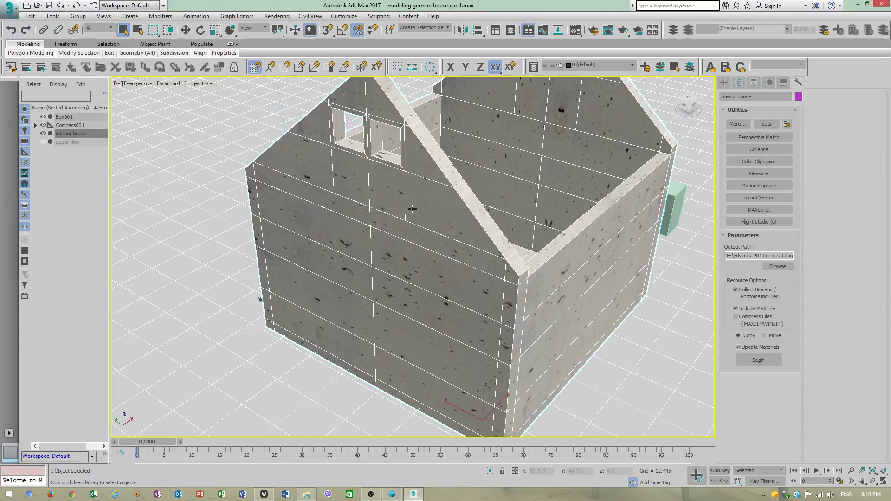
pyautogui.keyDown('alt'); pyautogui.moveTo(409, 243); pyautogui.dragTo(373, 236, button='middle'); pyautogui.keyUp('alt')
pyautogui.click(24, 17)
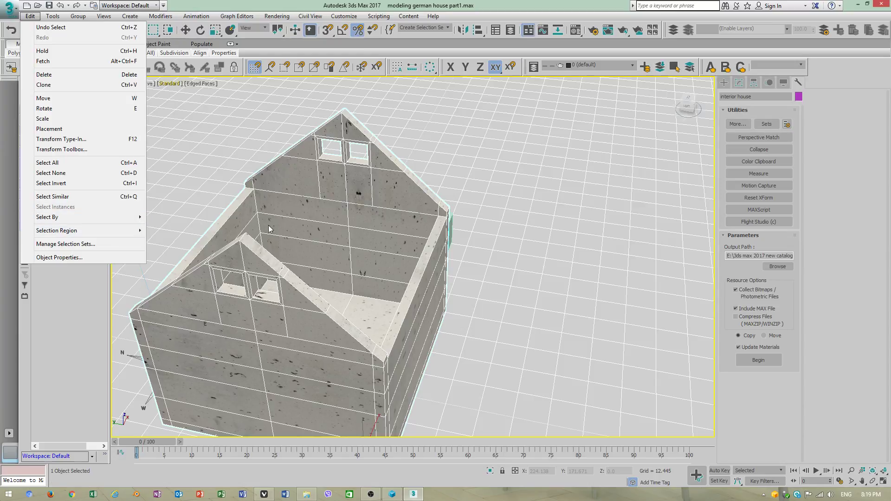
pyautogui.click(327, 246)
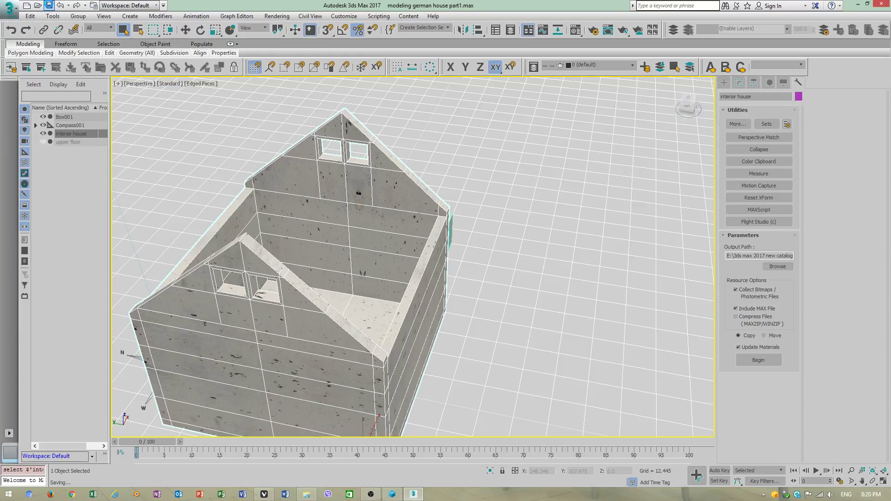
pyautogui.click(31, 19)
pyautogui.click(416, 255)
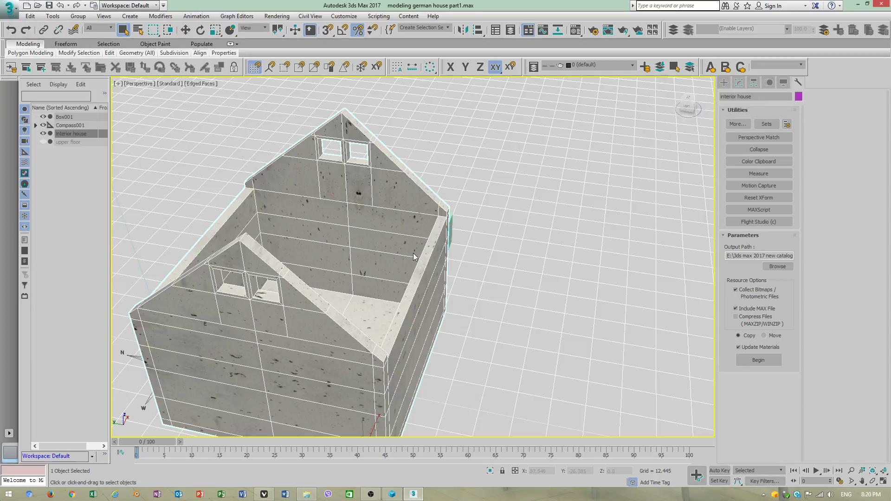
# Step: Create a small standard primitive box on the ground beside the outer corner of the interior house
pyautogui.moveTo(416, 278); pyautogui.dragTo(432, 245, button='middle')
pyautogui.scroll(3, 421, 201)
pyautogui.scroll(-3, 431, 245)
pyautogui.click(724, 82)
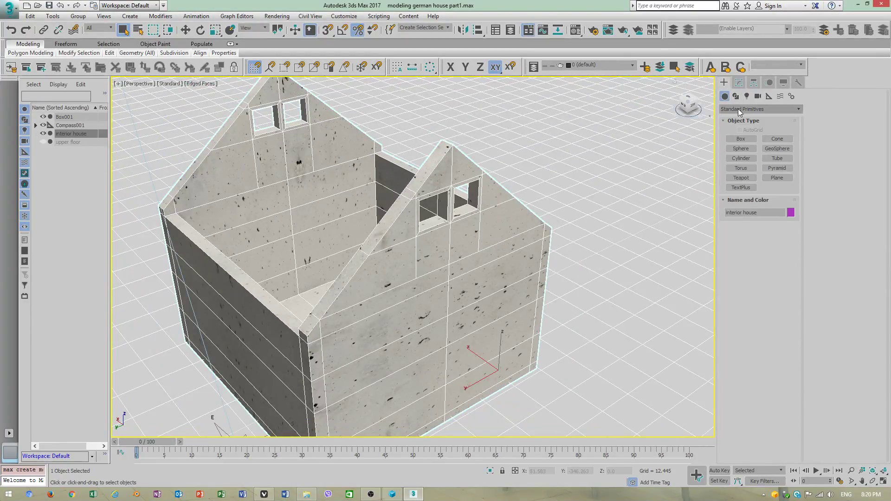
pyautogui.click(741, 139)
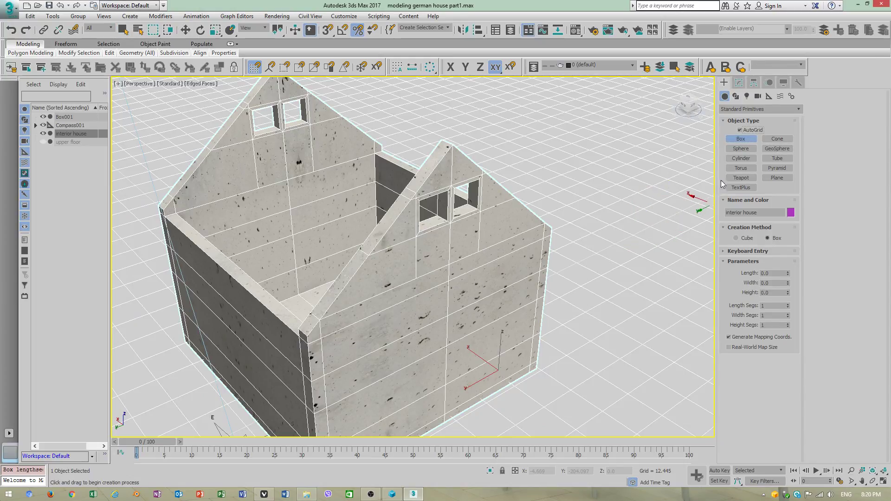
pyautogui.scroll(5, 616, 304)
pyautogui.moveTo(512, 324); pyautogui.dragTo(505, 348)
pyautogui.click(510, 325)
pyautogui.rightClick(519, 316)
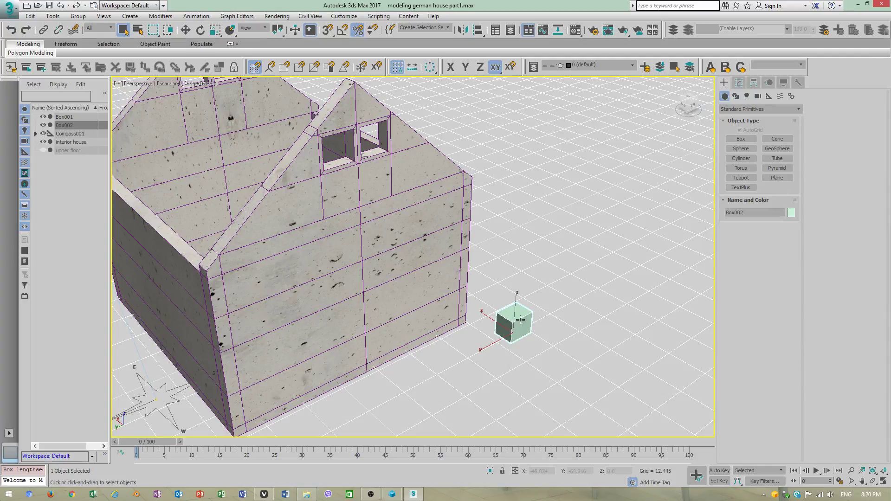
# Step: Convert the small box beside the house to an editable poly and activate the Move tool
pyautogui.rightClick(519, 316)
pyautogui.click(604, 432)
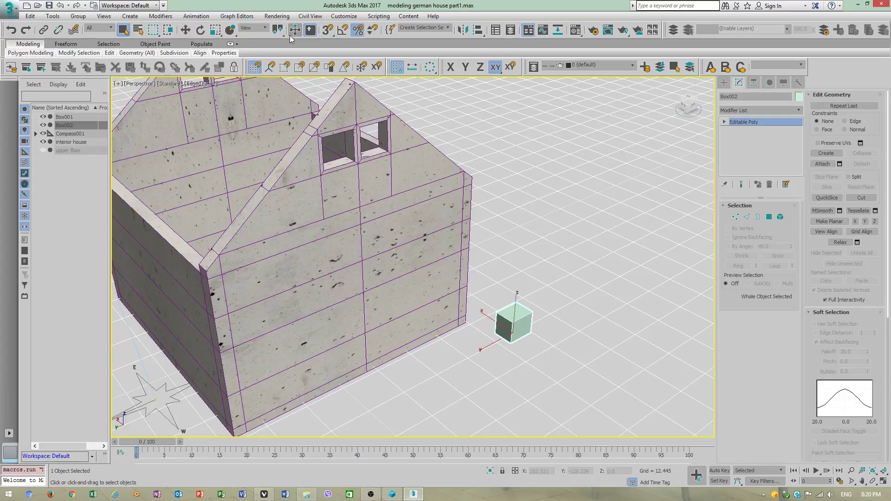
pyautogui.moveTo(277, 34); pyautogui.dragTo(278, 60)
pyautogui.press('w')
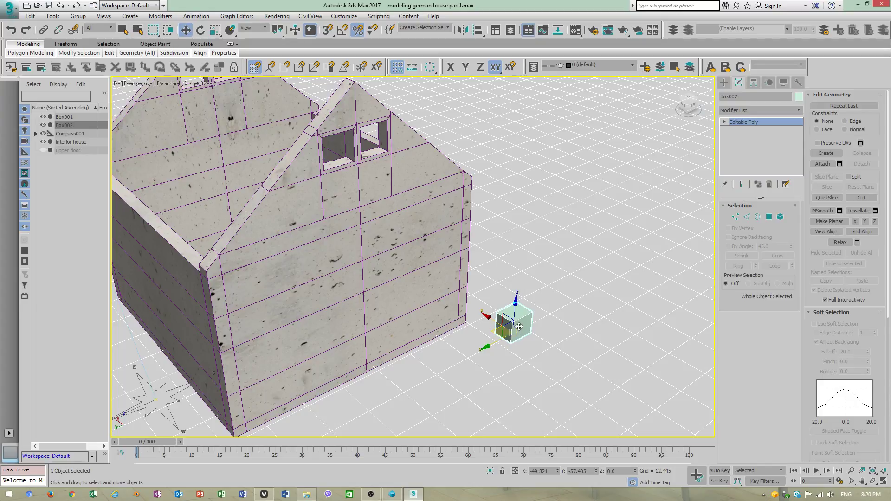
pyautogui.moveTo(280, 31); pyautogui.dragTo(279, 47)
pyautogui.rightClick(519, 331)
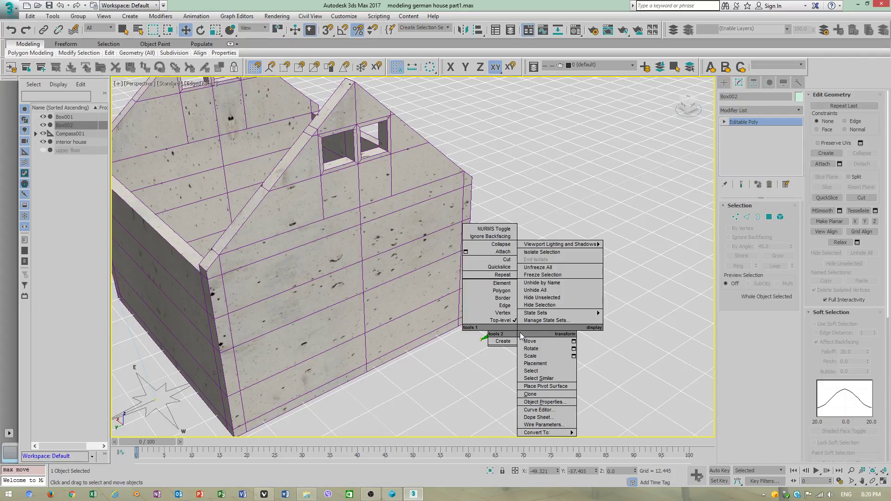
pyautogui.click(556, 387)
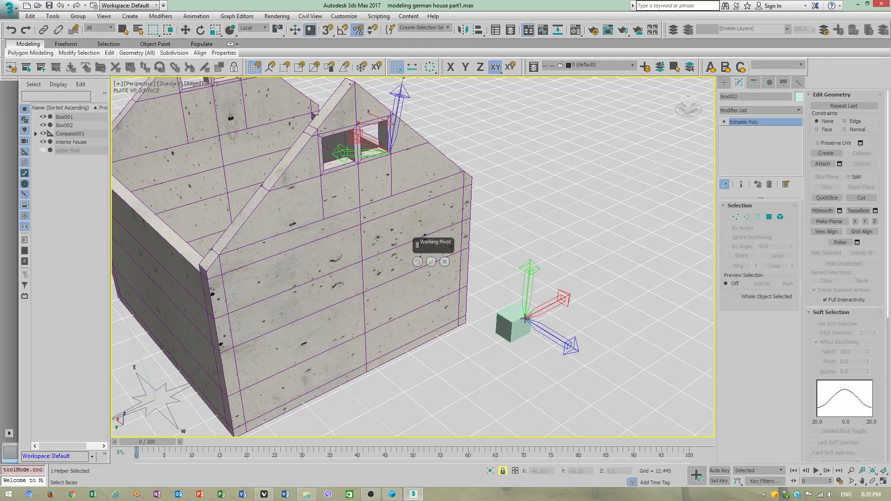
pyautogui.click(527, 318)
pyautogui.rightClick(554, 332)
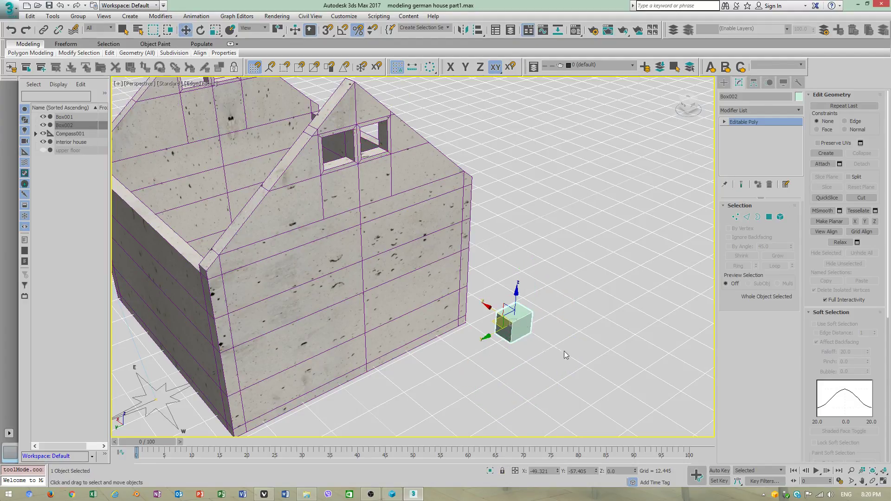
# Step: Place a working pivot on the small box's top surface with Place Pivot Surface and accept it
pyautogui.rightClick(516, 319)
pyautogui.click(556, 372)
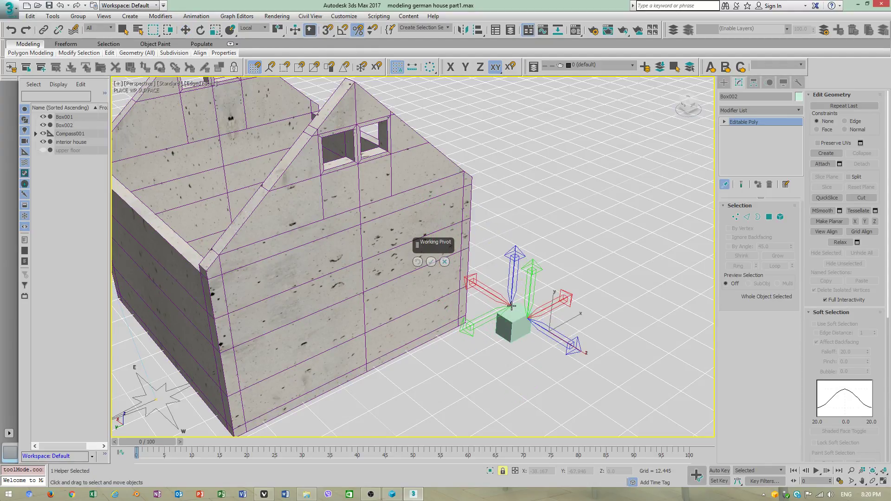
pyautogui.click(431, 261)
pyautogui.click(520, 319)
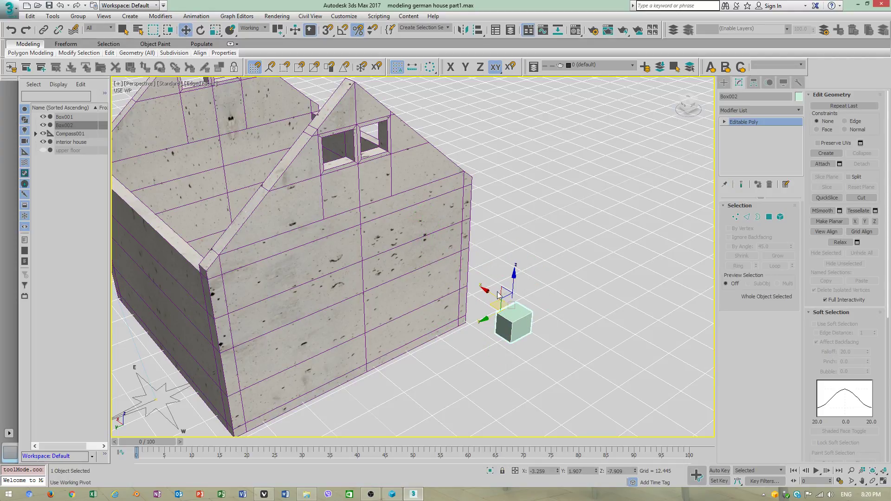
# Step: Move the small box along the X axis of the working pivot
pyautogui.moveTo(493, 294)
pyautogui.mouseDown()
pyautogui.moveTo(508, 304)
pyautogui.moveTo(489, 291)
pyautogui.mouseUp()
pyautogui.moveTo(531, 330)
pyautogui.keyDown('alt'); pyautogui.mouseDown(button='middle')
pyautogui.moveTo(509, 339)
pyautogui.moveTo(567, 342)
pyautogui.moveTo(550, 332)
pyautogui.mouseUp(button='middle'); pyautogui.keyUp('alt')
pyautogui.scroll(3, 483, 341)
pyautogui.keyDown('alt'); pyautogui.moveTo(458, 364); pyautogui.dragTo(436, 351, button='middle'); pyautogui.keyUp('alt')
pyautogui.moveTo(428, 336); pyautogui.dragTo(523, 357)
pyautogui.keyDown('alt'); pyautogui.moveTo(524, 356); pyautogui.dragTo(506, 331, button='middle'); pyautogui.keyUp('alt')
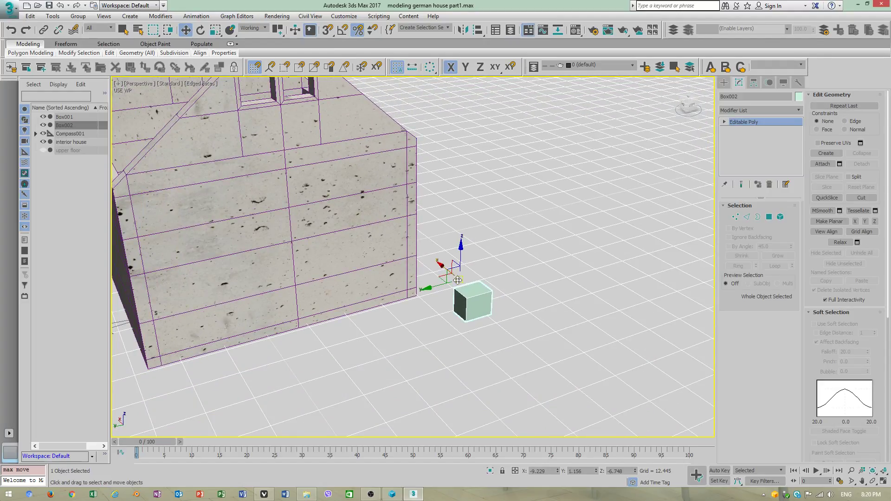
# Step: Set the reference coordinate system to Local Aligned and move the small box along its X axis
pyautogui.click(265, 28)
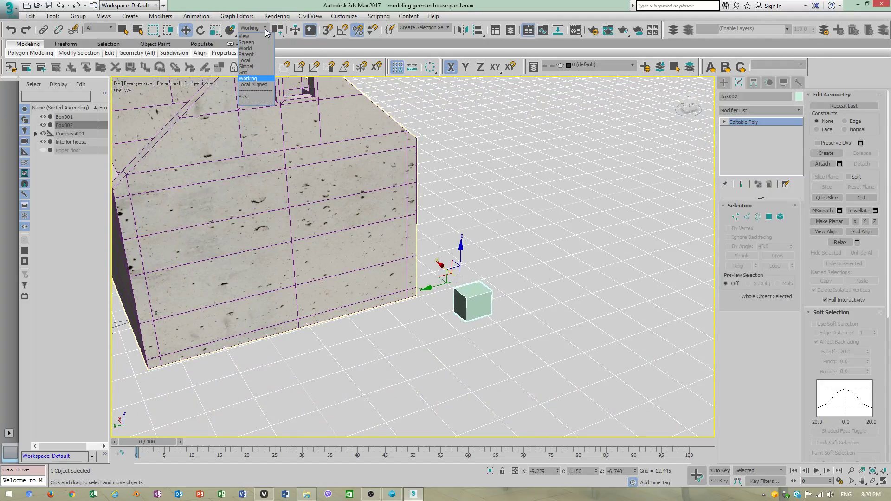
pyautogui.click(253, 84)
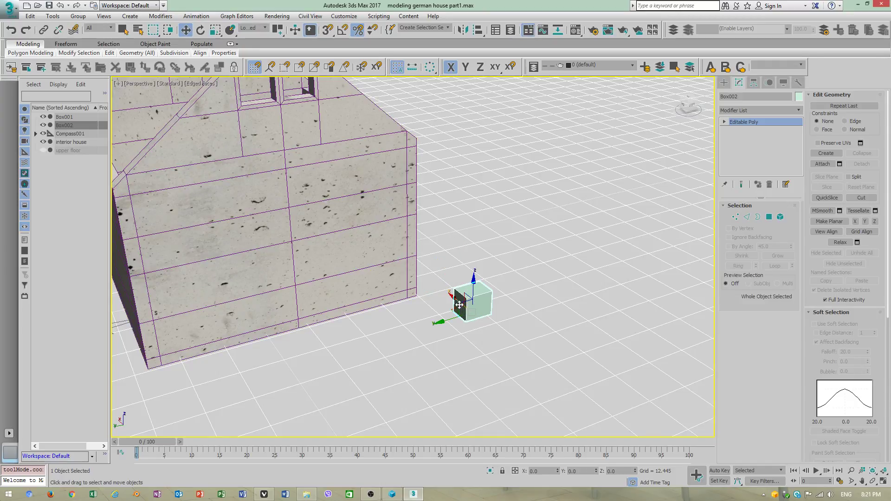
pyautogui.moveTo(460, 305); pyautogui.dragTo(472, 315)
pyautogui.keyDown('alt'); pyautogui.moveTo(472, 315); pyautogui.dragTo(540, 356, button='middle'); pyautogui.keyUp('alt')
pyautogui.scroll(2, 540, 357)
pyautogui.scroll(-1, 541, 356)
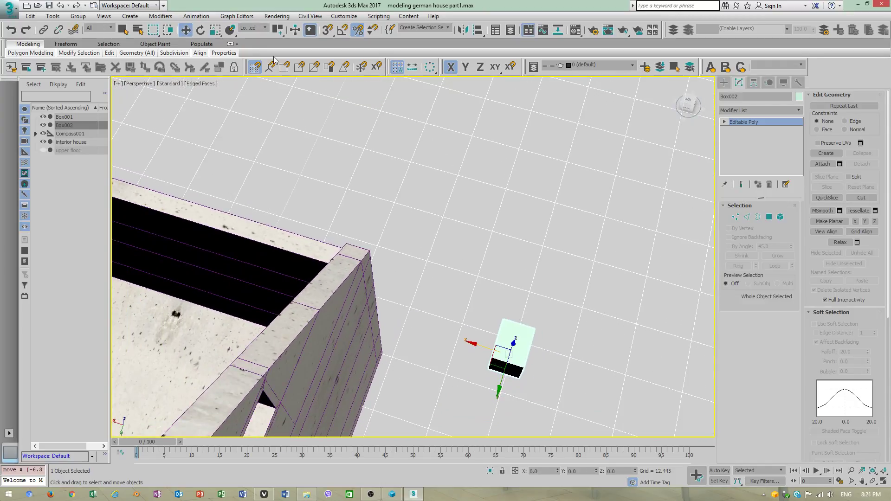
# Step: Set the reference coordinate system to Pick and choose the small box as the reference object
pyautogui.click(266, 29)
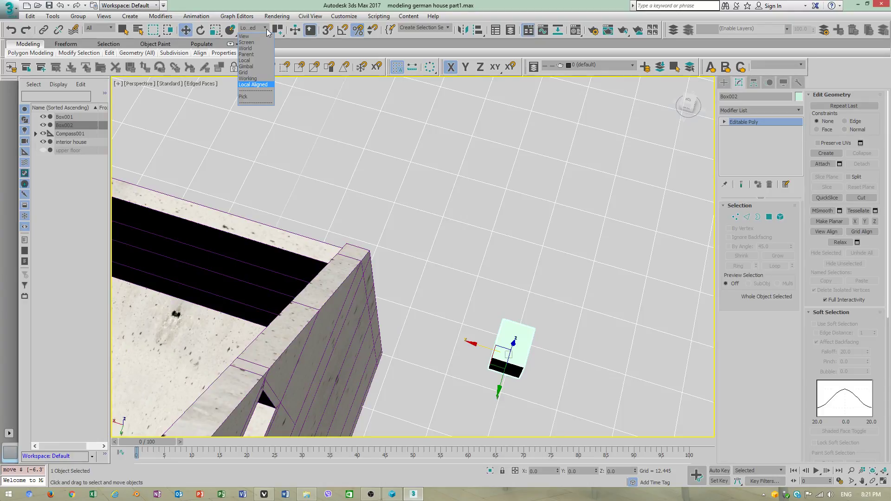
pyautogui.click(251, 97)
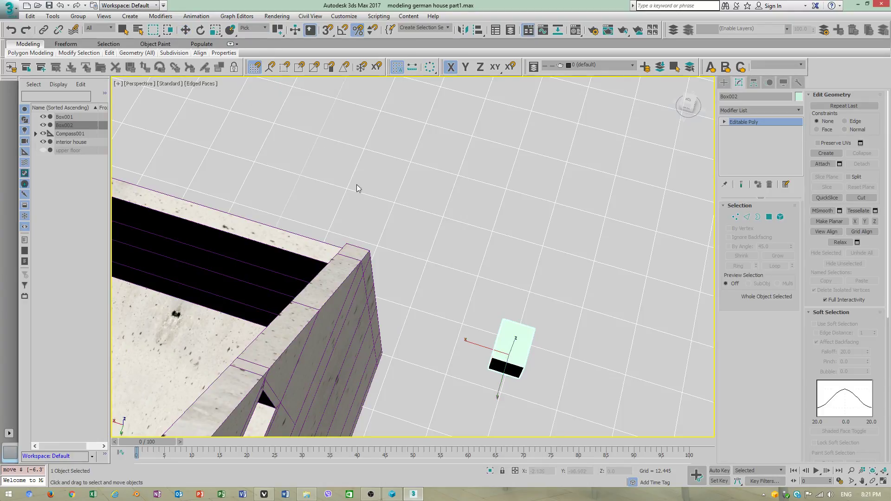
pyautogui.click(530, 336)
pyautogui.press('z')
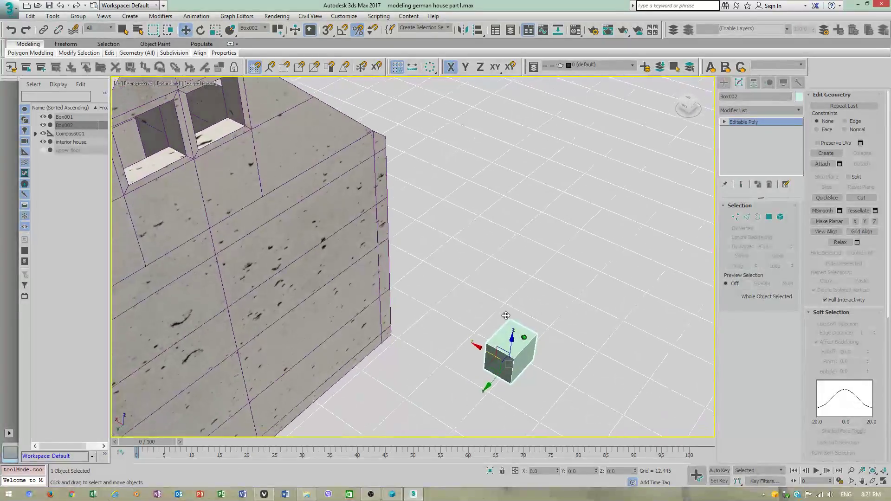
# Step: Switch the reference coordinate system to Working and move the small box along X toward the house wall
pyautogui.click(266, 30)
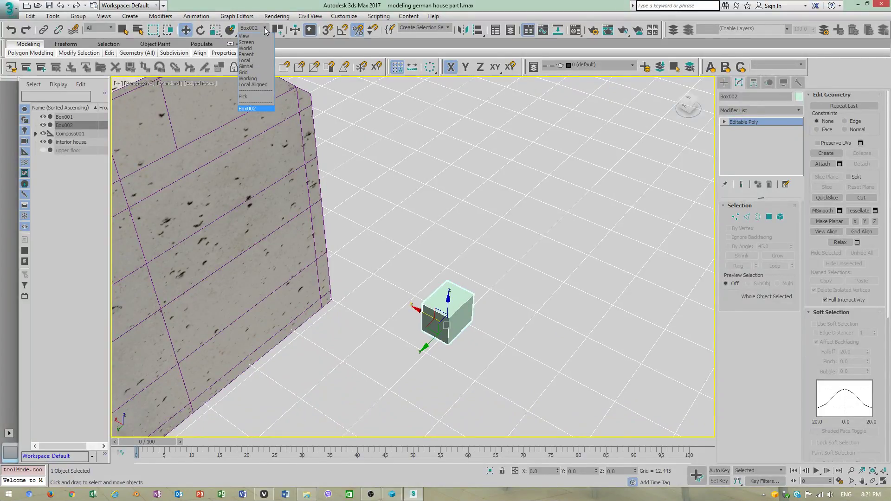
pyautogui.click(258, 82)
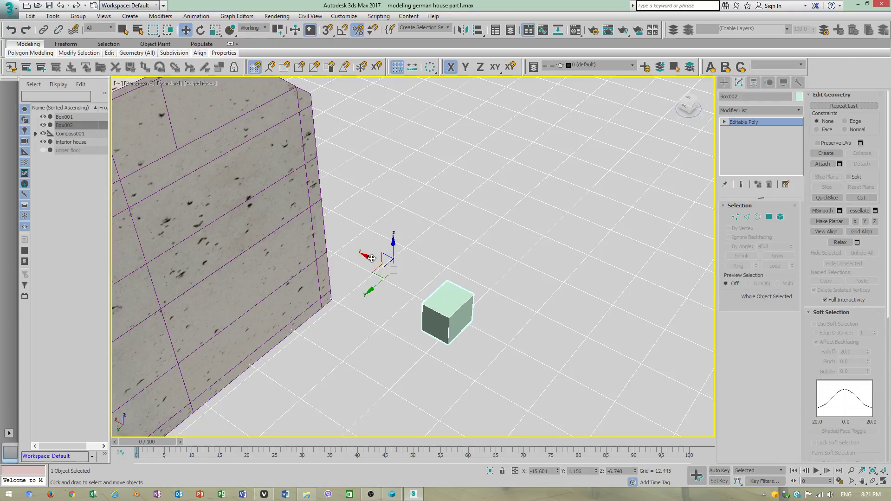
pyautogui.moveTo(372, 260); pyautogui.dragTo(345, 239)
pyautogui.hotkey('ctrl', 'z')
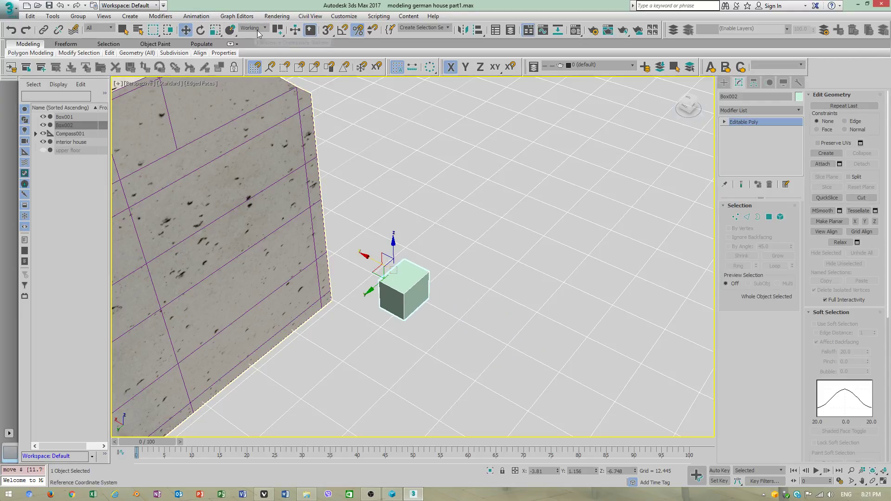
# Step: Use the small box itself as the picked reference coordinate system again
pyautogui.click(258, 34)
pyautogui.click(248, 97)
pyautogui.click(404, 270)
# Step: Place the working pivot on the small box's side face and nudge the box slightly along the pivot's Z axis
pyautogui.rightClick(410, 282)
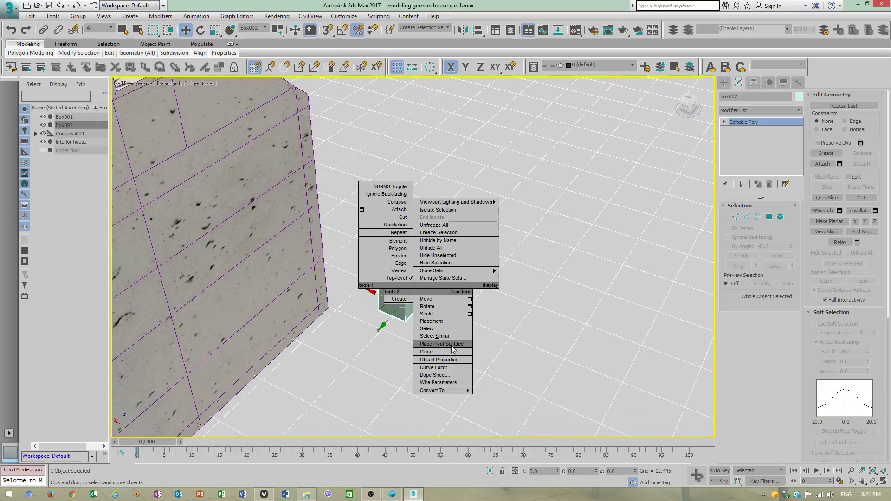
pyautogui.click(441, 347)
pyautogui.click(422, 294)
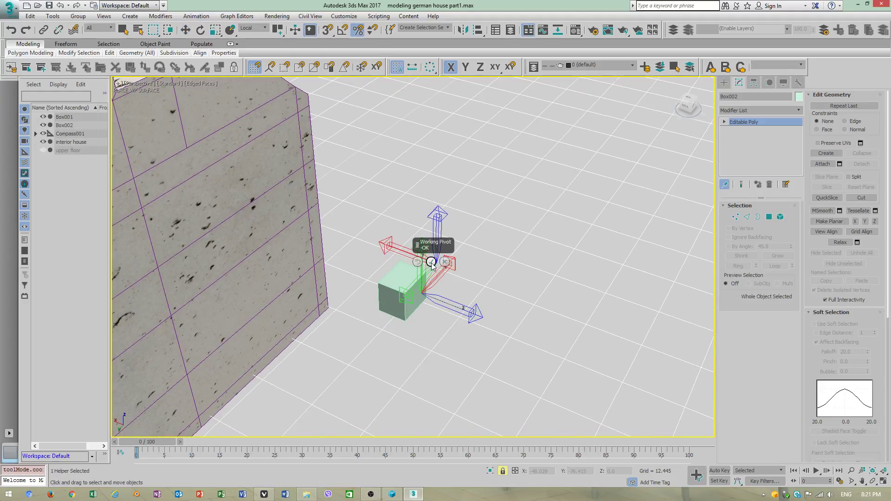
pyautogui.click(432, 262)
pyautogui.moveTo(439, 304); pyautogui.dragTo(444, 306)
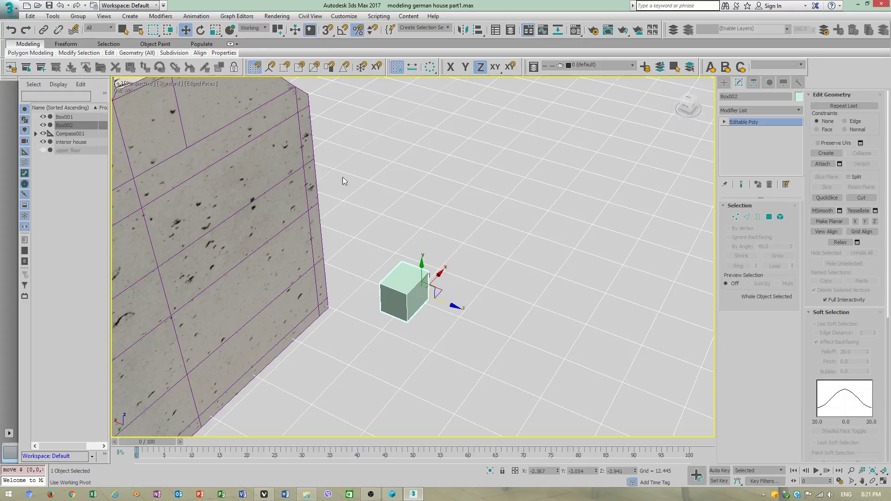
# Step: Set the reference coordinate system to Local Aligned and move the small box along X away from the house wall
pyautogui.click(257, 29)
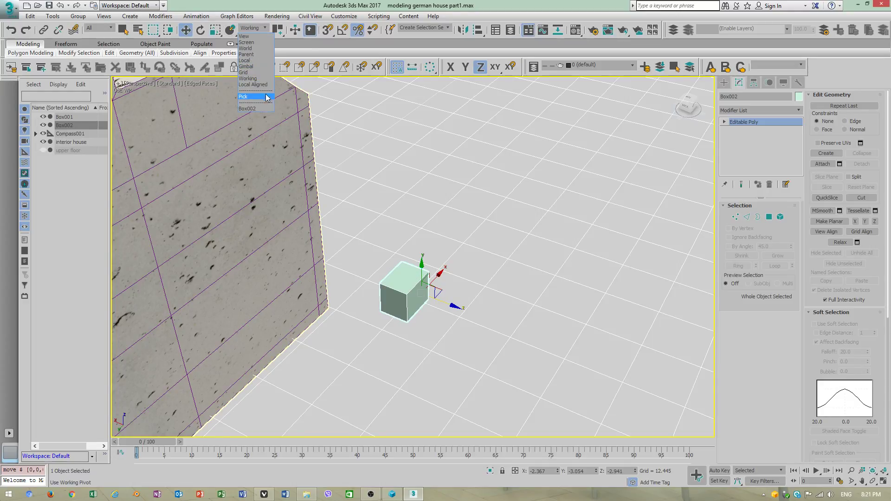
pyautogui.click(253, 84)
pyautogui.moveTo(385, 298); pyautogui.dragTo(416, 308)
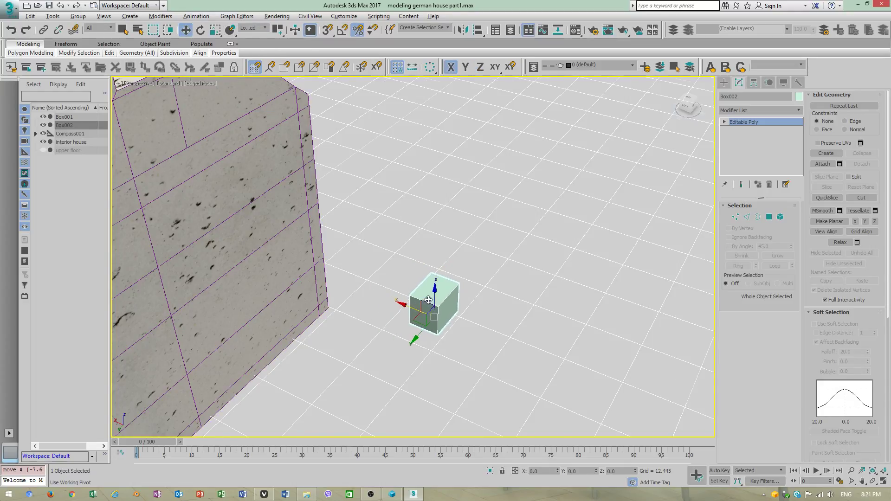
# Step: Move the small box along its local Y axis beside the house
pyautogui.scroll(-6, 414, 307)
pyautogui.moveTo(394, 300)
pyautogui.keyDown('alt'); pyautogui.mouseDown(button='middle')
pyautogui.moveTo(370, 299)
pyautogui.moveTo(409, 298)
pyautogui.moveTo(386, 294)
pyautogui.mouseUp(button='middle'); pyautogui.keyUp('alt')
pyautogui.scroll(5, 420, 289)
pyautogui.moveTo(440, 277); pyautogui.dragTo(523, 292, button='middle')
pyautogui.moveTo(516, 293); pyautogui.dragTo(530, 124)
pyautogui.keyDown('alt'); pyautogui.moveTo(530, 123); pyautogui.dragTo(518, 142, button='middle'); pyautogui.keyUp('alt')
pyautogui.moveTo(514, 156); pyautogui.dragTo(500, 162)
pyautogui.moveTo(499, 161); pyautogui.dragTo(520, 212, button='middle')
pyautogui.scroll(2, 520, 213)
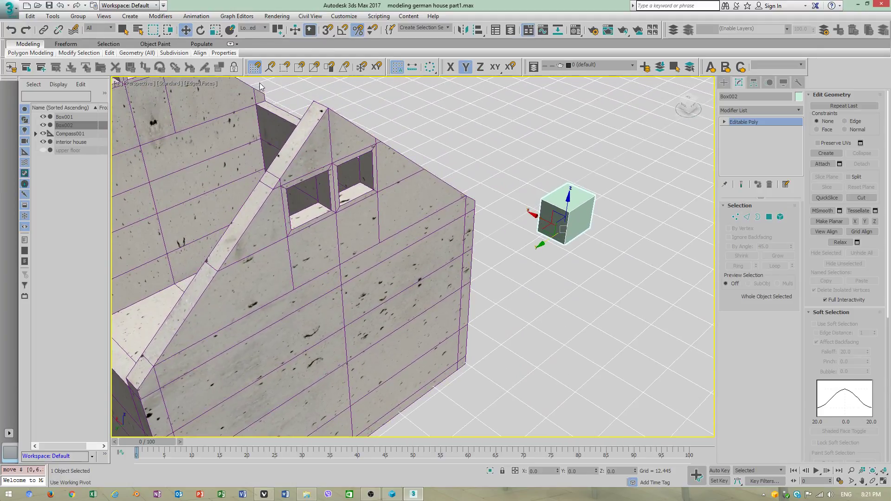
# Step: Use Select and Place to set the small box onto the gable wall of the house below its windows
pyautogui.click(230, 30)
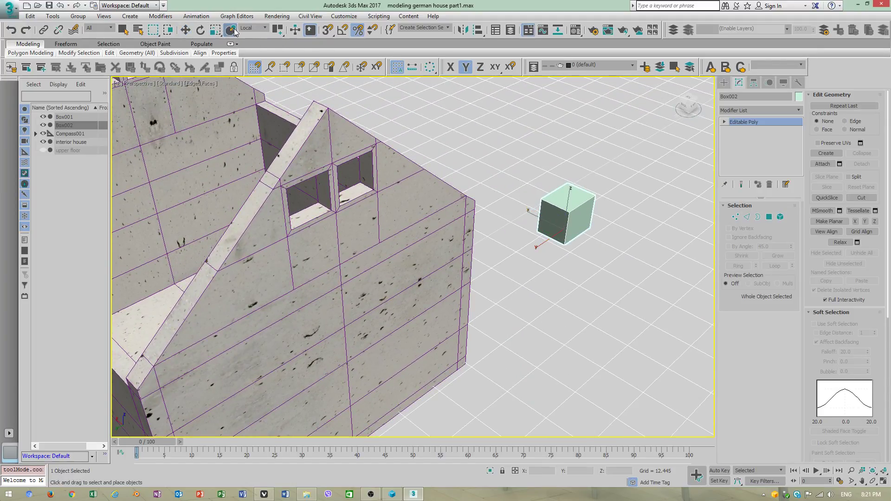
pyautogui.moveTo(564, 207); pyautogui.dragTo(447, 214)
pyautogui.keyDown('alt'); pyautogui.moveTo(503, 230); pyautogui.dragTo(311, 260, button='middle'); pyautogui.keyUp('alt')
# Step: Look up the 3ds Max product version information and close it
pyautogui.click(433, 16)
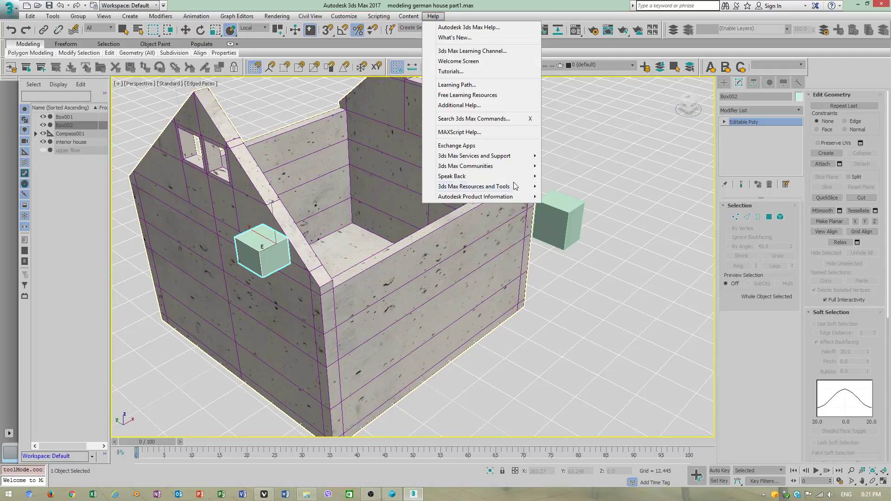
pyautogui.moveTo(511, 197)
pyautogui.click(587, 230)
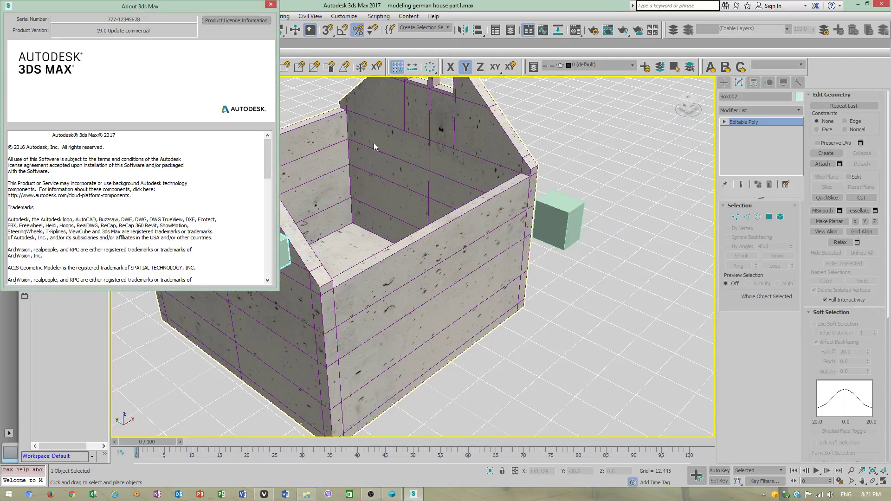
pyautogui.click(271, 5)
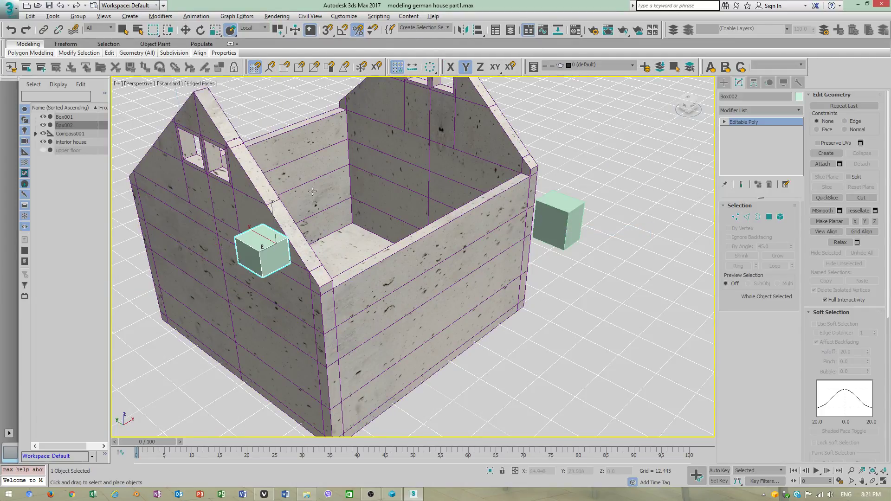
# Step: Slide the placed box lower along the gable wall, closer to the house corner
pyautogui.scroll(-2, 311, 197)
pyautogui.moveTo(311, 194); pyautogui.dragTo(346, 199, button='middle')
pyautogui.moveTo(336, 260); pyautogui.dragTo(347, 296)
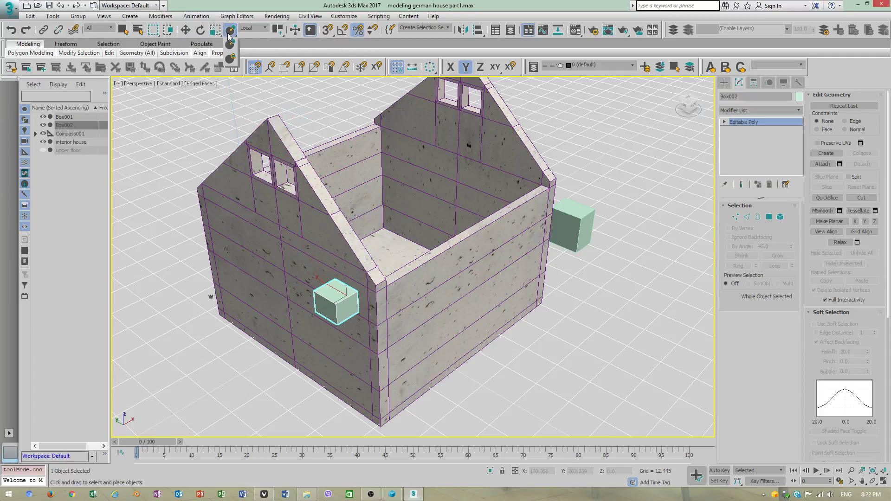
# Step: Rotate the placed box on the gable wall and slide it toward the middle of the wall
pyautogui.click(231, 59)
pyautogui.moveTo(336, 301); pyautogui.dragTo(353, 272)
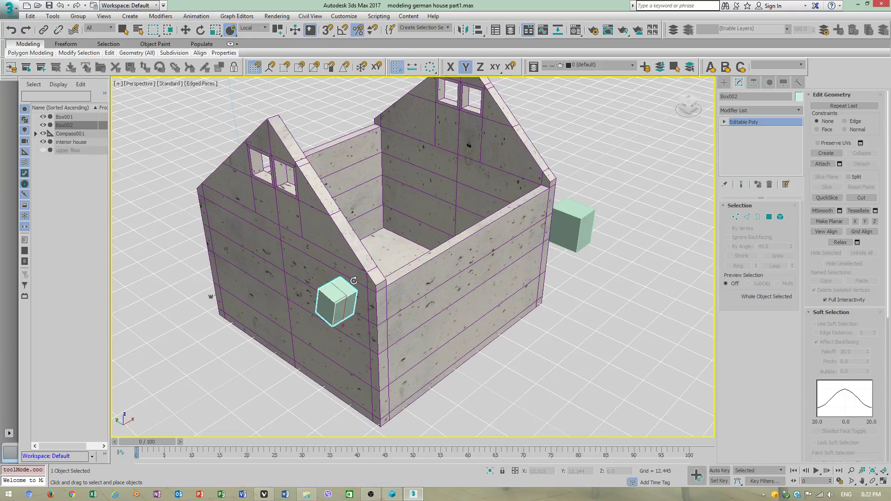
pyautogui.moveTo(354, 281); pyautogui.dragTo(343, 273)
pyautogui.moveTo(330, 307); pyautogui.dragTo(286, 262)
# Step: Open the placement settings, enable Pillow Mode, and slide the box across the gable wall toward the corner
pyautogui.click(231, 31)
pyautogui.rightClick(232, 30)
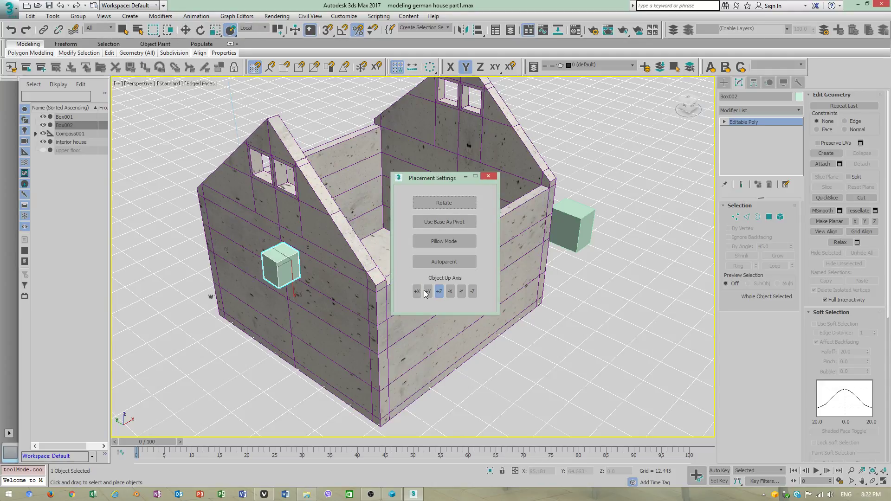
pyautogui.click(444, 242)
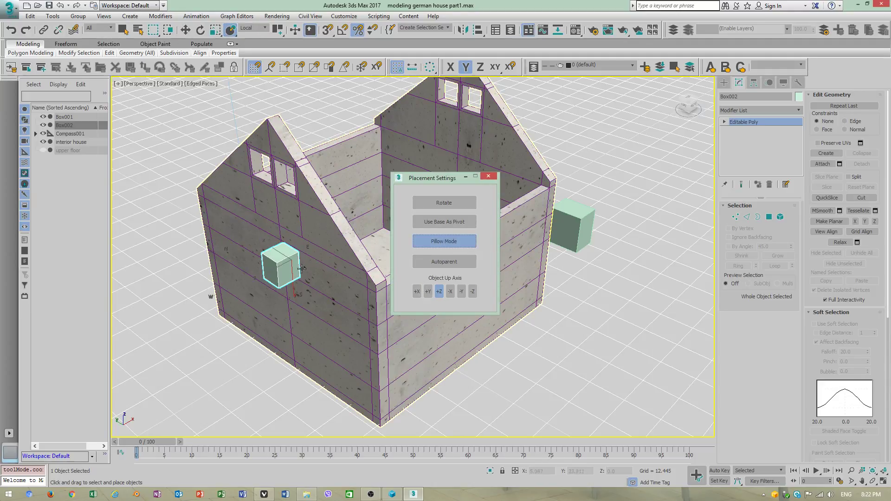
pyautogui.moveTo(293, 267); pyautogui.dragTo(405, 252)
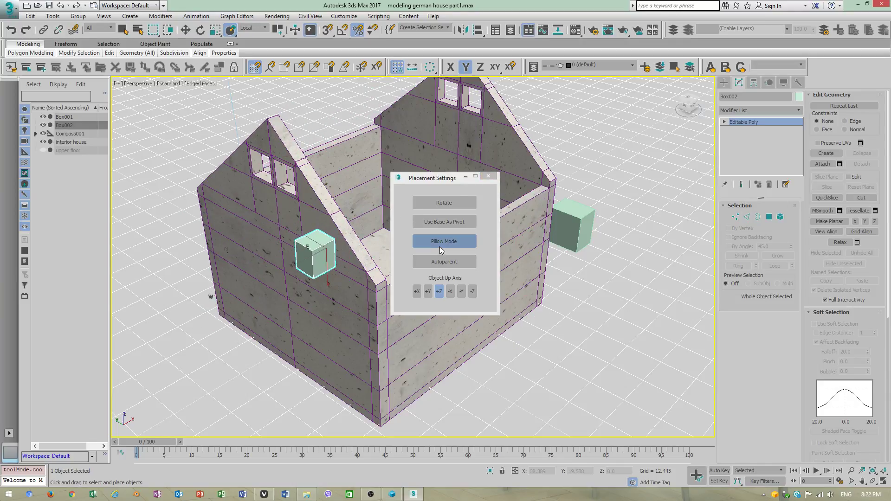
# Step: Reposition the box higher on the gable wall with Use Base As Pivot, and enable Rotate in the placement settings
pyautogui.click(449, 223)
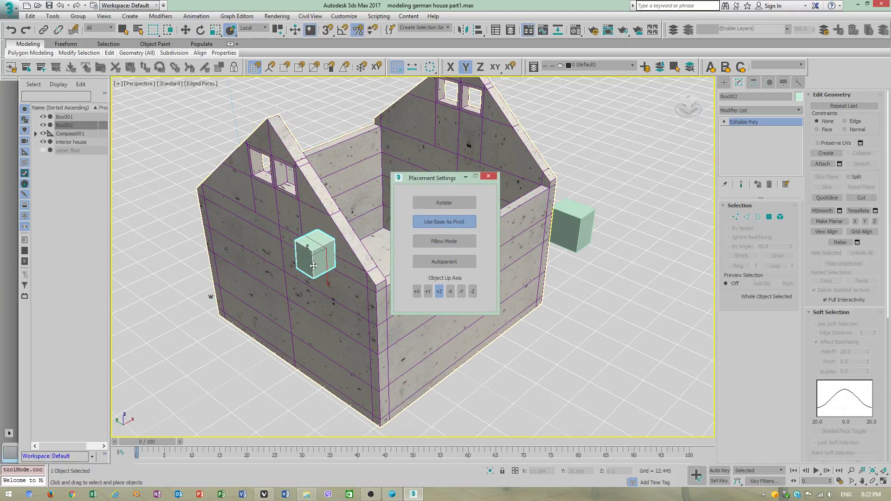
pyautogui.moveTo(313, 266); pyautogui.dragTo(306, 235)
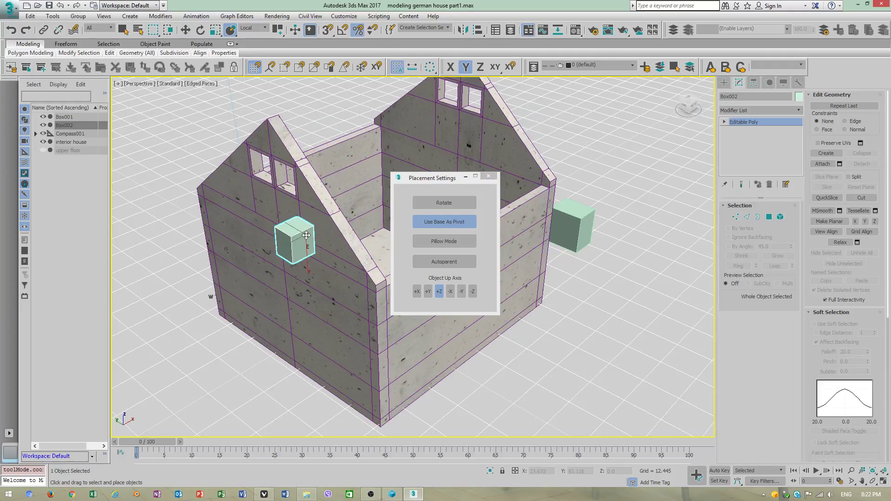
pyautogui.click(450, 202)
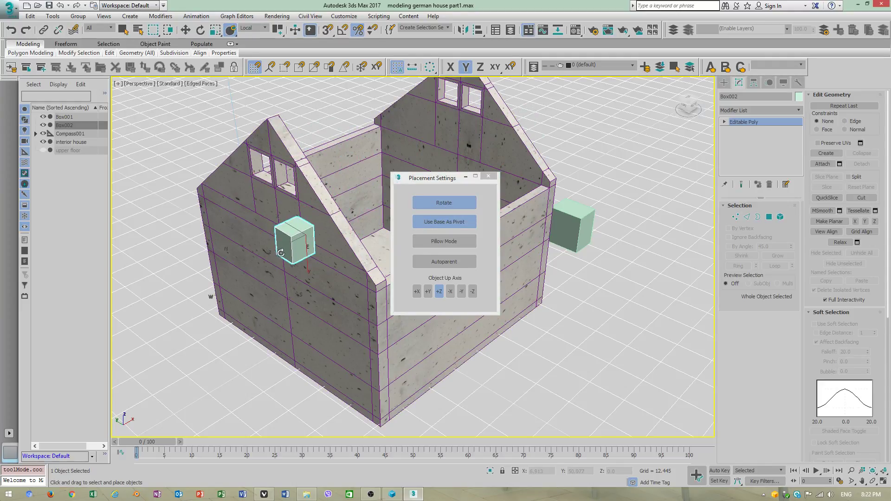
# Step: Try Autoparent while nudging the box on the gable wall, turn it off again, and close the placement settings
pyautogui.click(444, 262)
pyautogui.moveTo(292, 252); pyautogui.dragTo(295, 243)
pyautogui.click(440, 262)
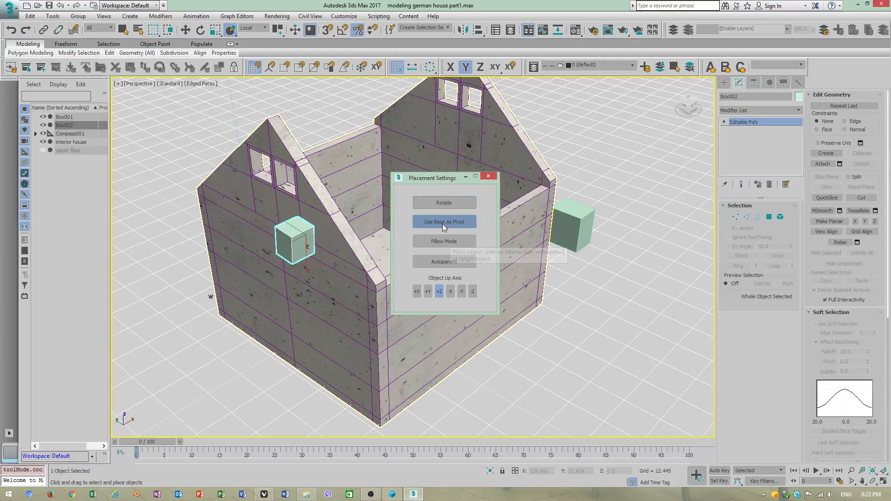
pyautogui.click(488, 176)
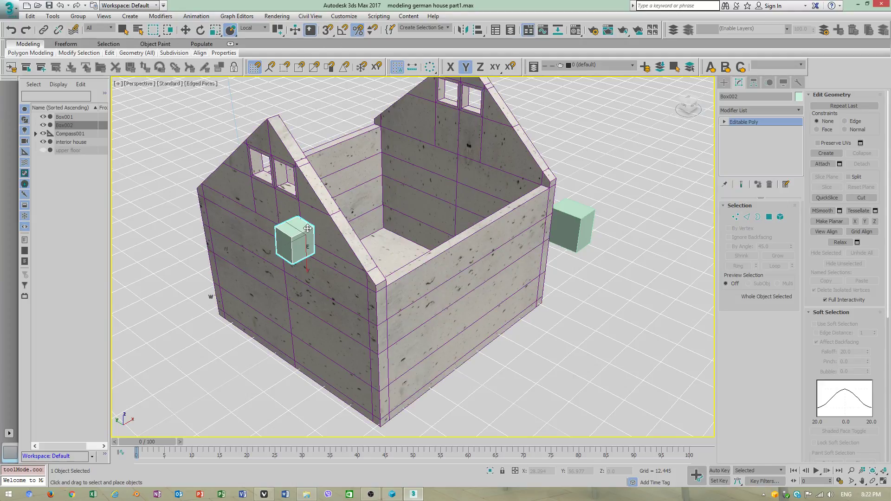
# Step: Slide the box slightly lower on the gable wall and switch to the Move tool
pyautogui.moveTo(307, 230); pyautogui.dragTo(302, 247)
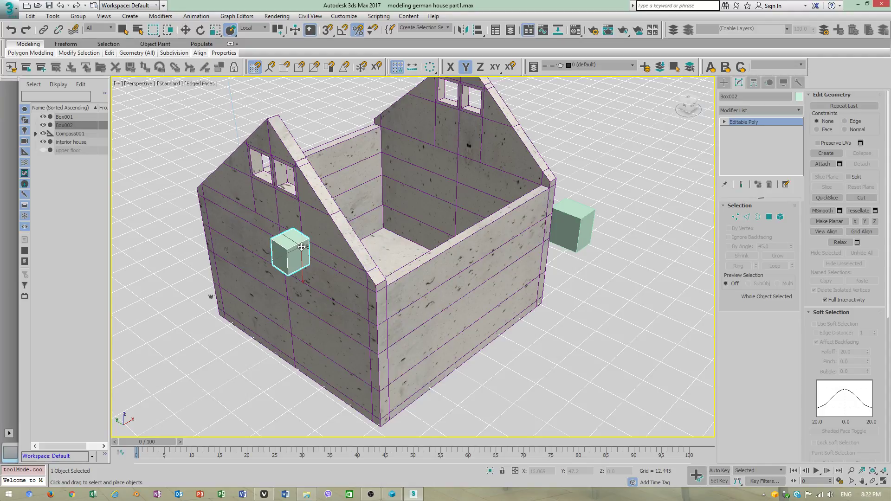
pyautogui.click(186, 35)
pyautogui.keyDown('alt'); pyautogui.moveTo(308, 310); pyautogui.dragTo(405, 279, button='middle'); pyautogui.keyUp('alt')
pyautogui.moveTo(405, 278); pyautogui.dragTo(465, 267, button='middle')
pyautogui.scroll(-3, 464, 260)
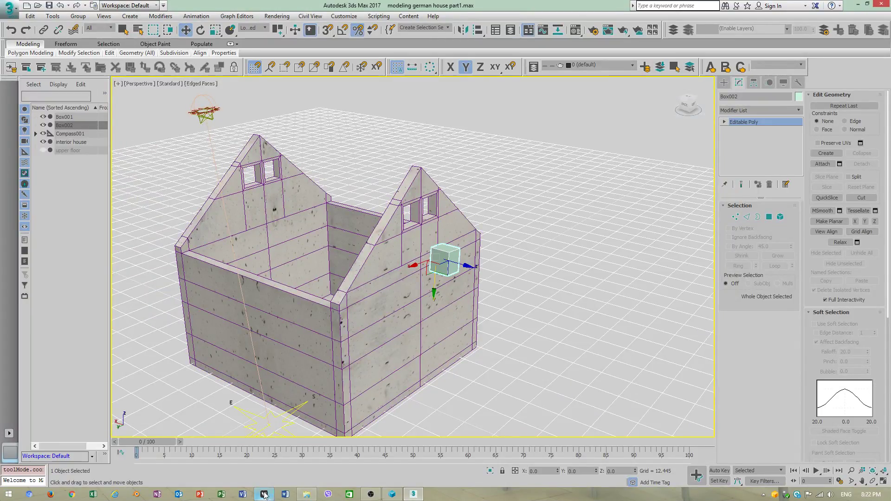
# Step: Switch to File Explorer and look through the cinema 4D R18 tutorials folder inside open broadcaster videos, then return to 3ds Max
pyautogui.click(315, 489)
pyautogui.click(276, 173)
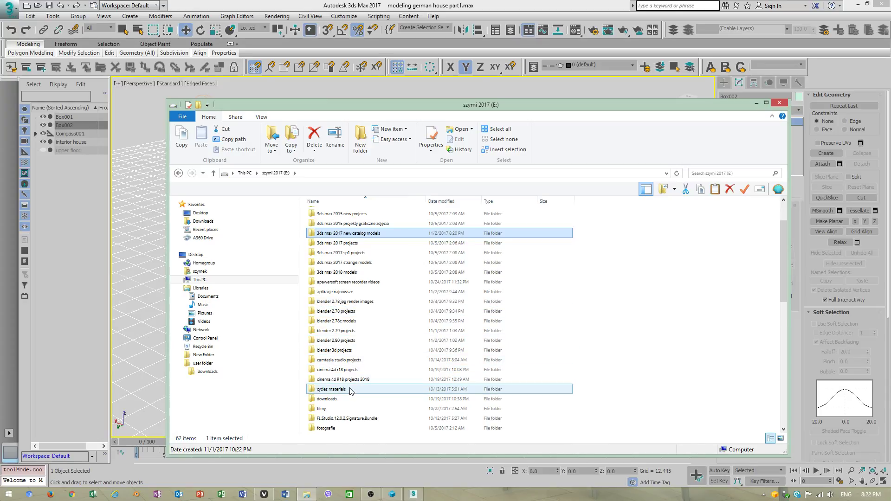
pyautogui.scroll(-5, 358, 385)
pyautogui.scroll(-4, 357, 382)
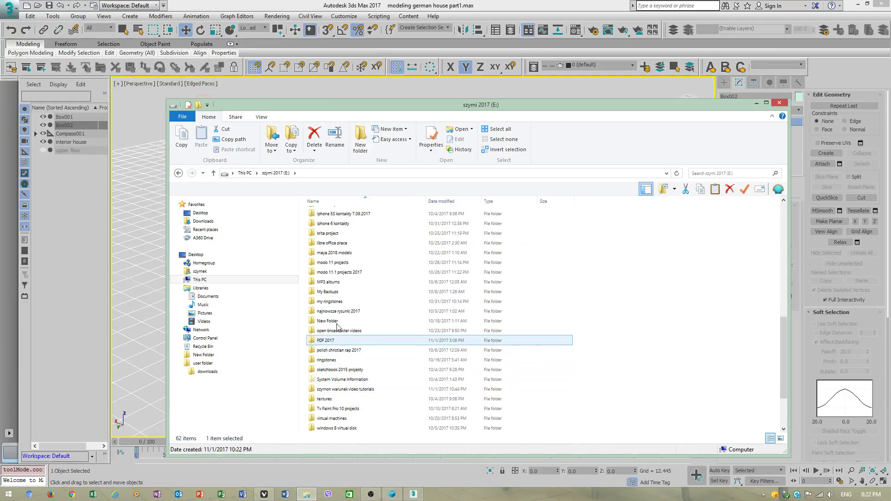
pyautogui.click(335, 340)
pyautogui.doubleClick(336, 331)
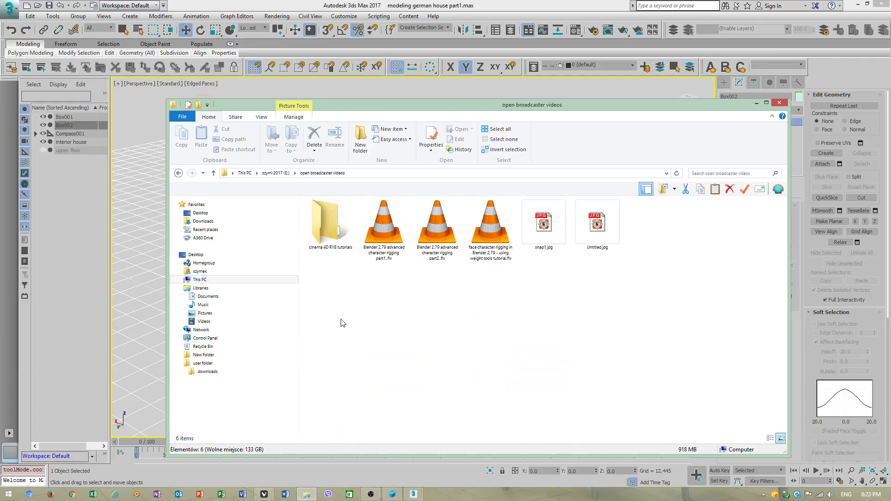
pyautogui.doubleClick(330, 223)
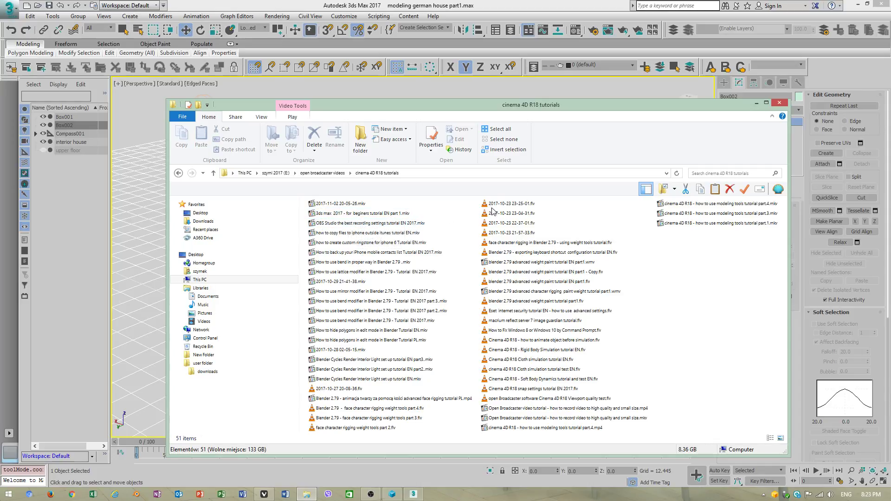
pyautogui.click(757, 104)
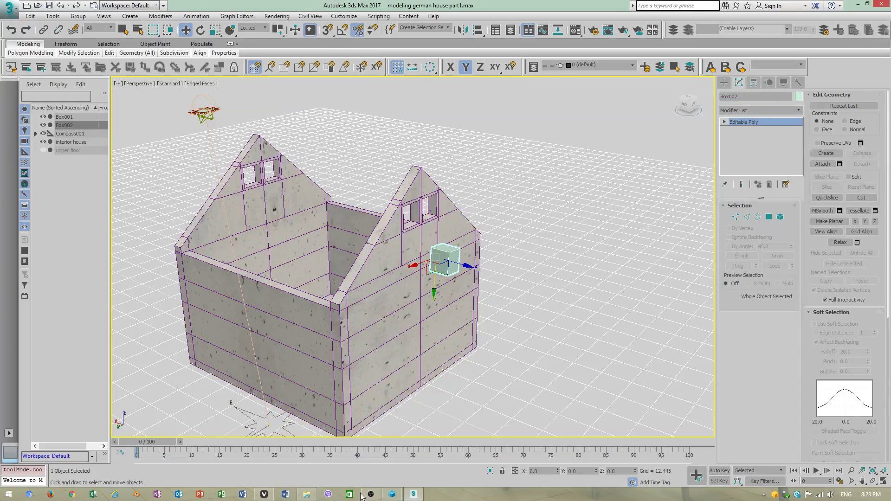
pyautogui.click(415, 495)
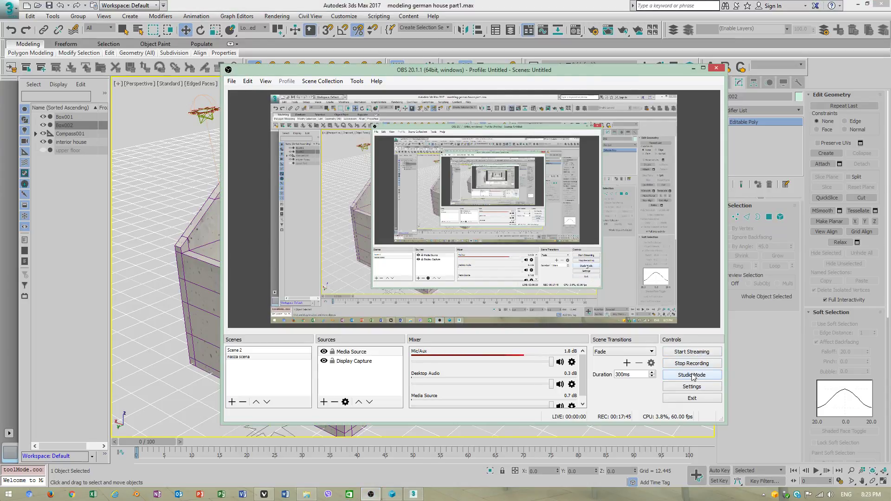